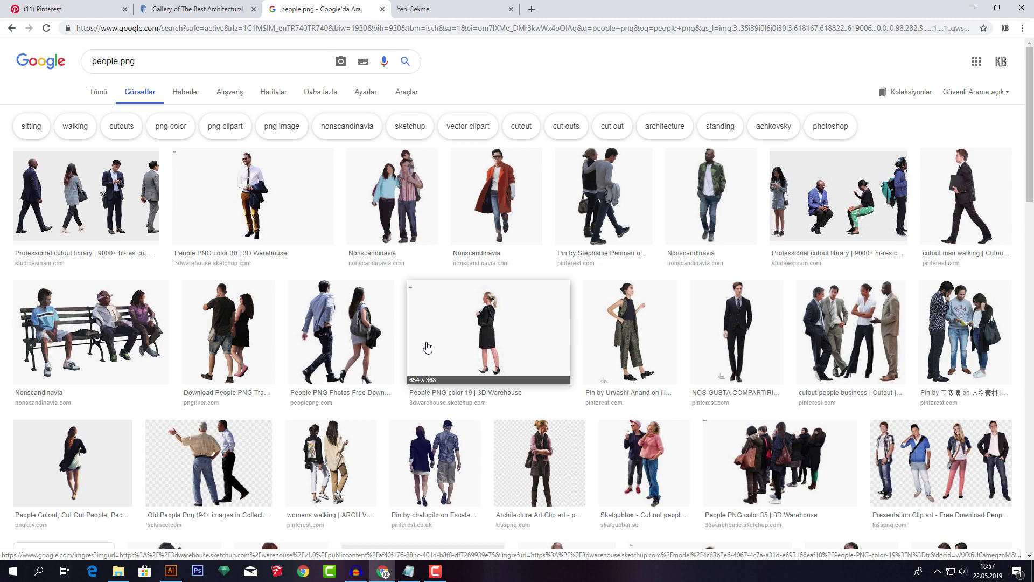
- Browse the 'people png' results and open the People PNG color 30 photo preview
scroll(427, 349, "down", 4)
scroll(415, 353, "down", 4)
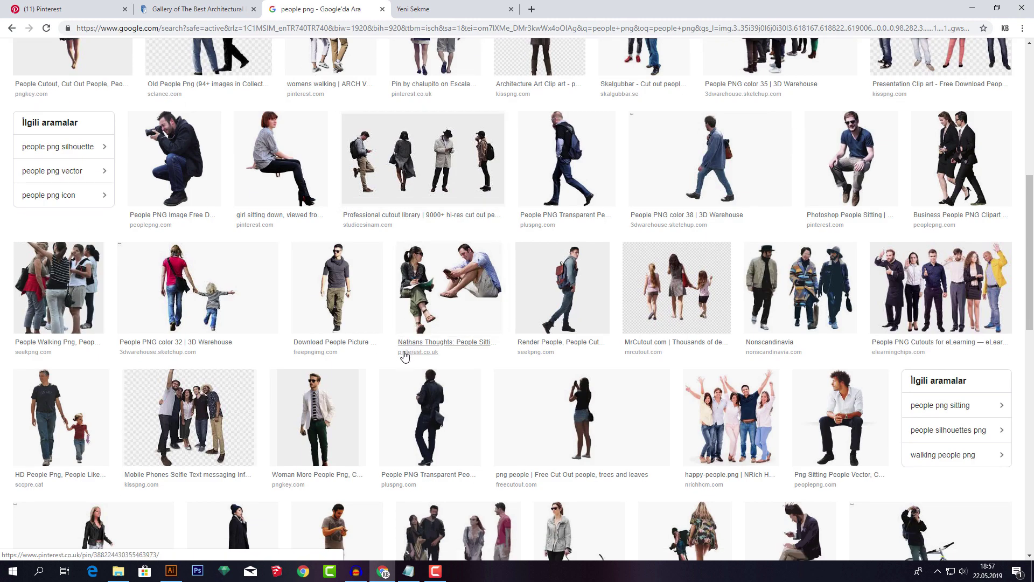
mouse_move(337, 286)
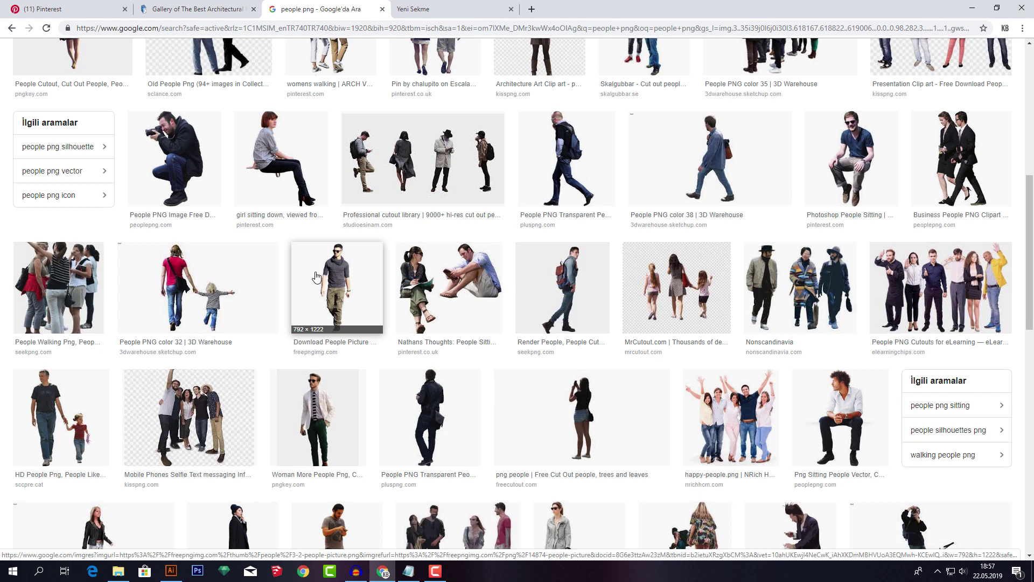
scroll(332, 294, "down", 2)
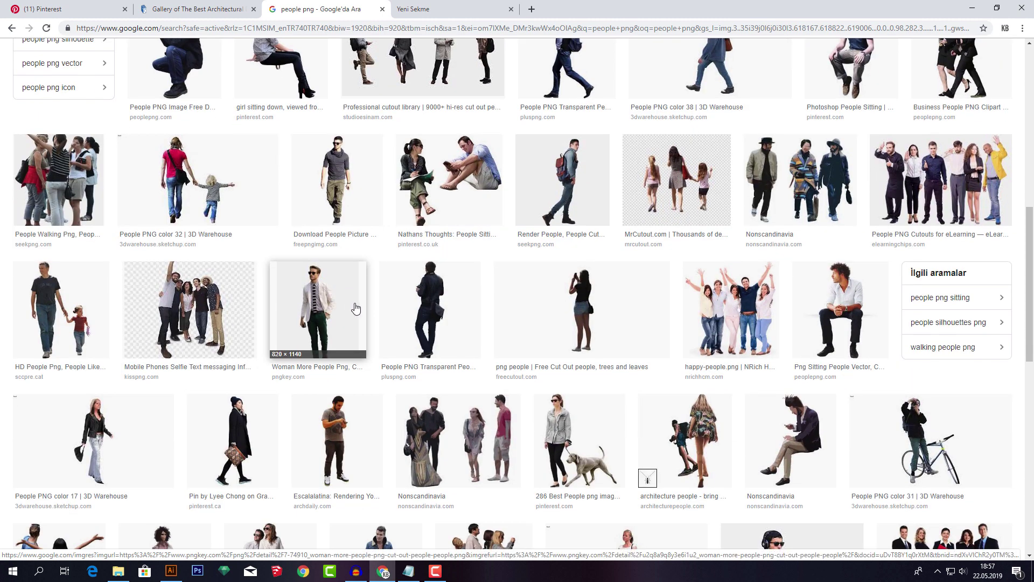
scroll(355, 308, "up", 3)
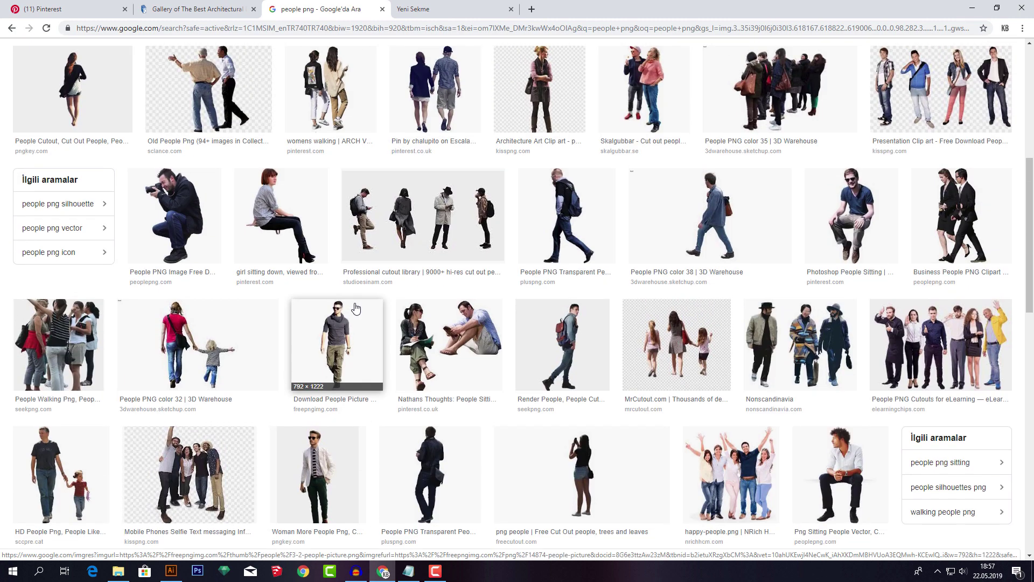
scroll(354, 304, "up", 5)
scroll(344, 304, "up", 2)
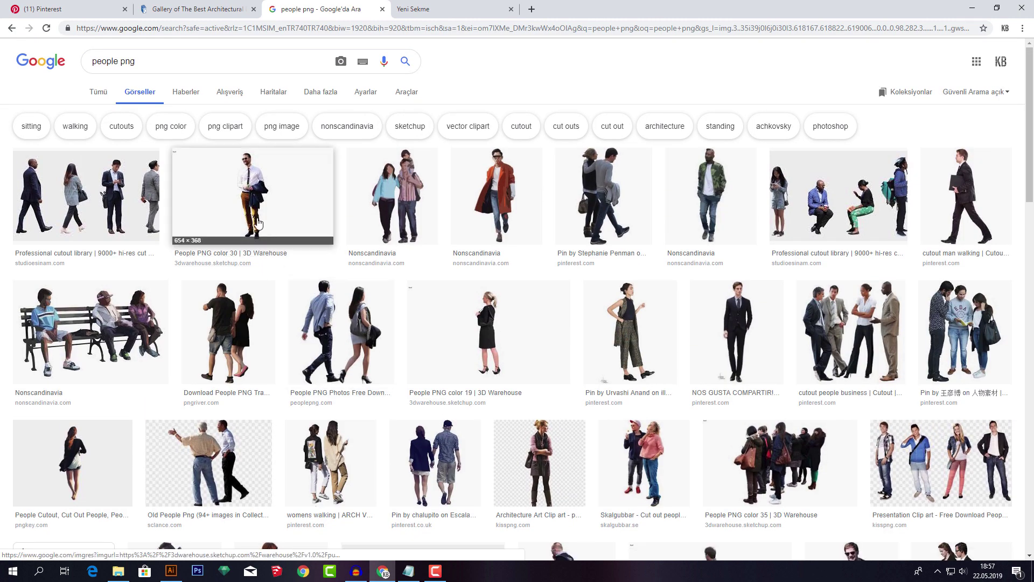
left_click(252, 214)
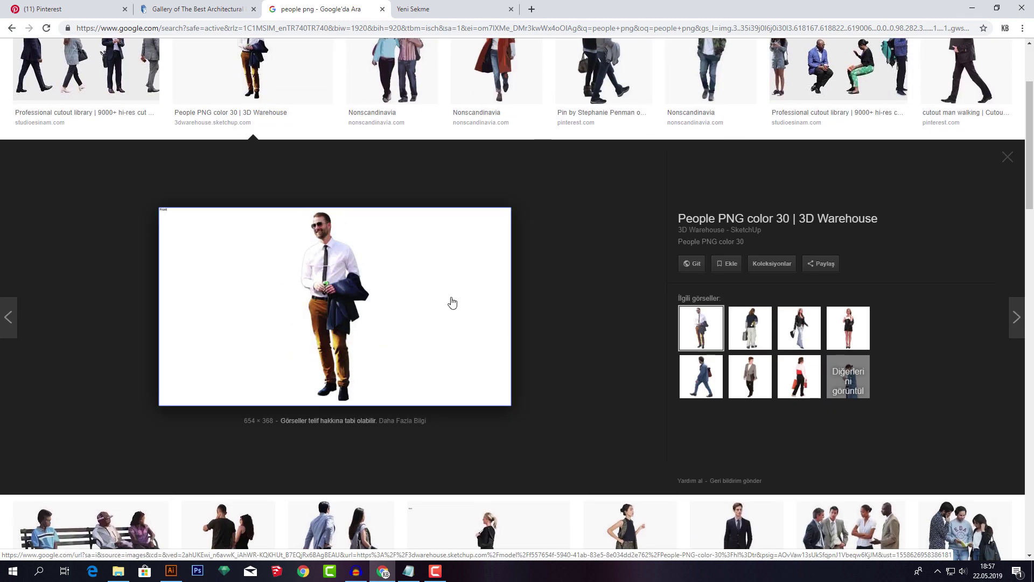
- Save the preview image to the Desktop as large_thumbnail.jpg
right_click(369, 297)
left_click(447, 394)
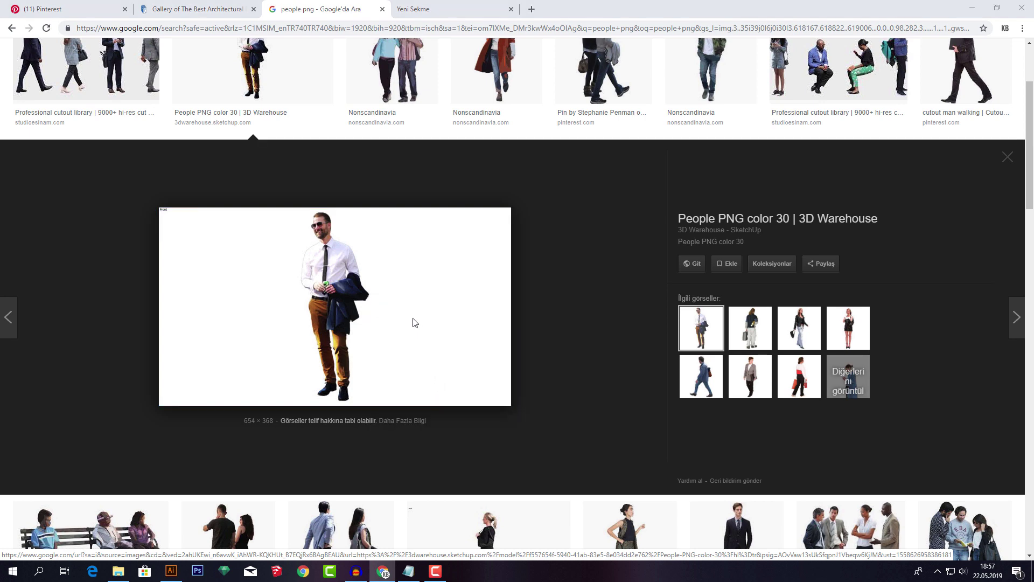
left_click(427, 274)
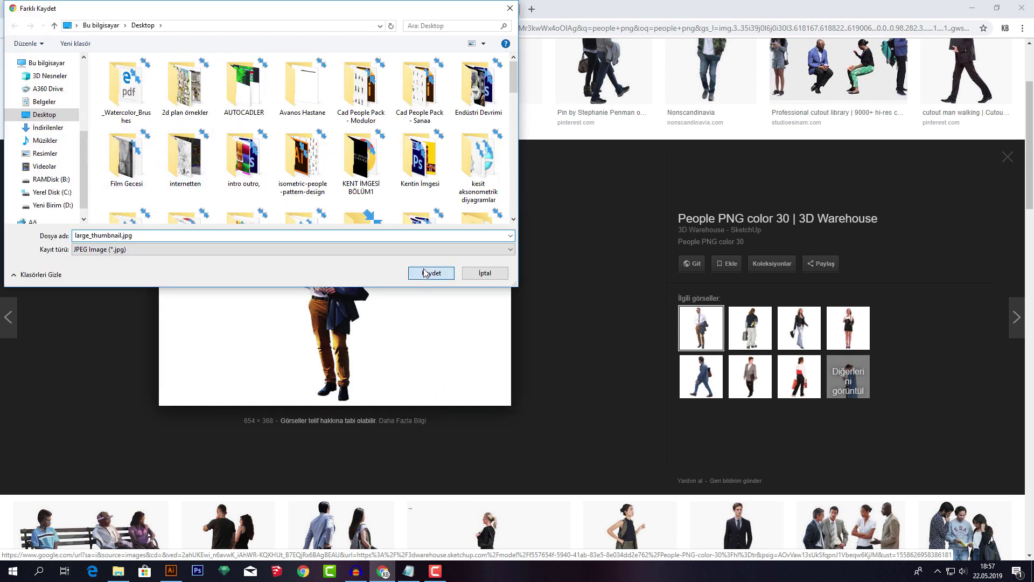
- Open large_thumbnail.jpg in Illustrator and scale the man photo up by its corners
left_click(87, 549)
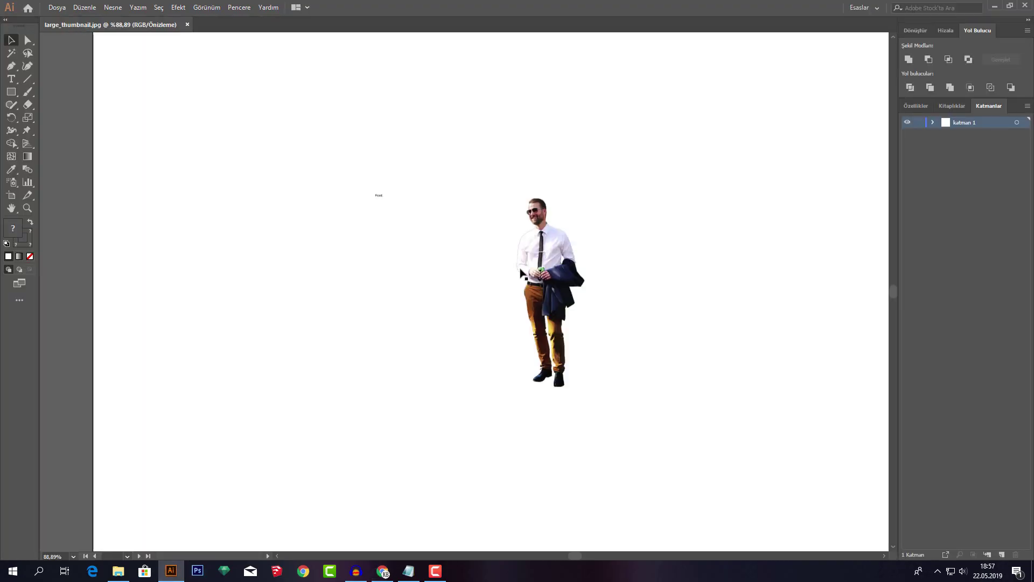
left_click(438, 230)
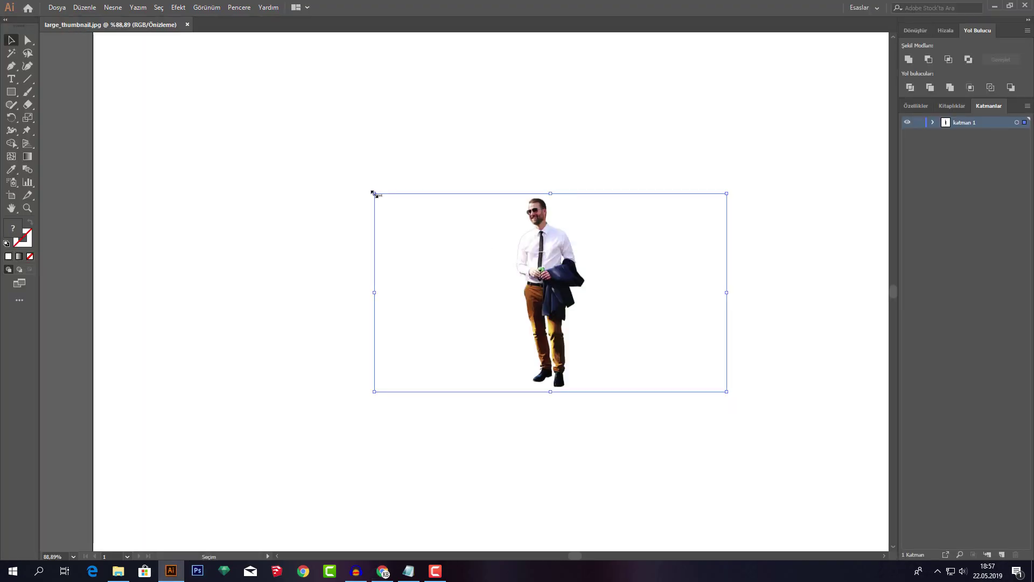
left_click_drag(373, 193, 225, 117)
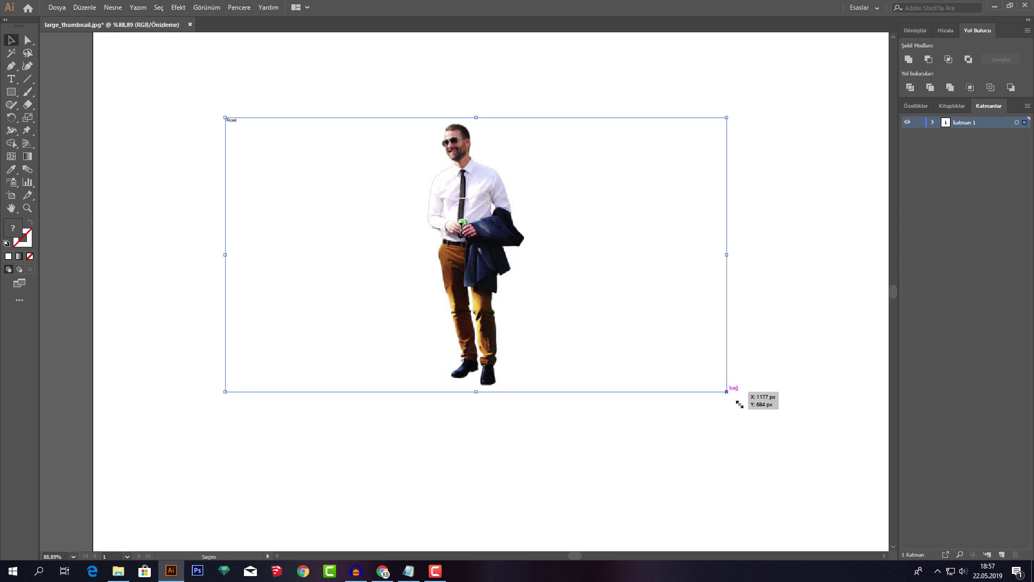
mouse_move(728, 393)
left_mouse_down()
mouse_move(780, 442)
mouse_move(664, 364)
left_mouse_up()
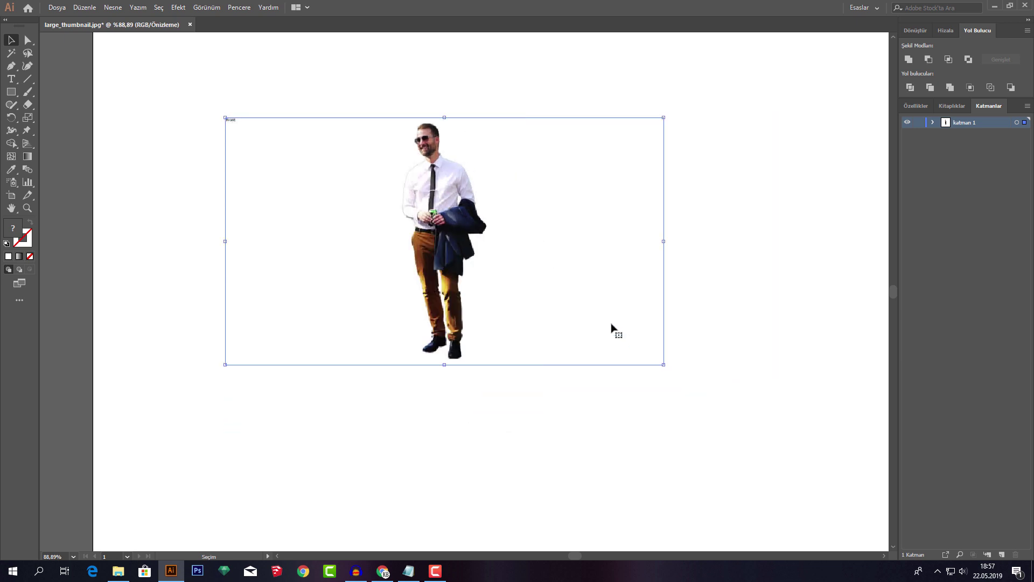
- Move the photo down and right on the artboard and adjust the zoom
left_click(599, 369)
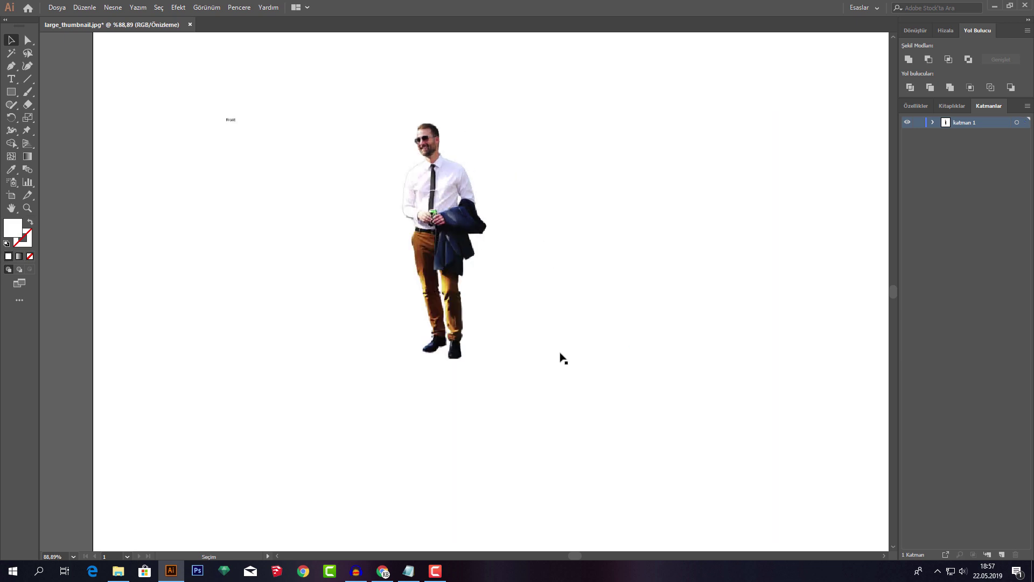
left_click_drag(448, 223, 480, 300)
left_click(773, 256)
key("ctrl+minus")
key("ctrl+minus")
key("ctrl+minus")
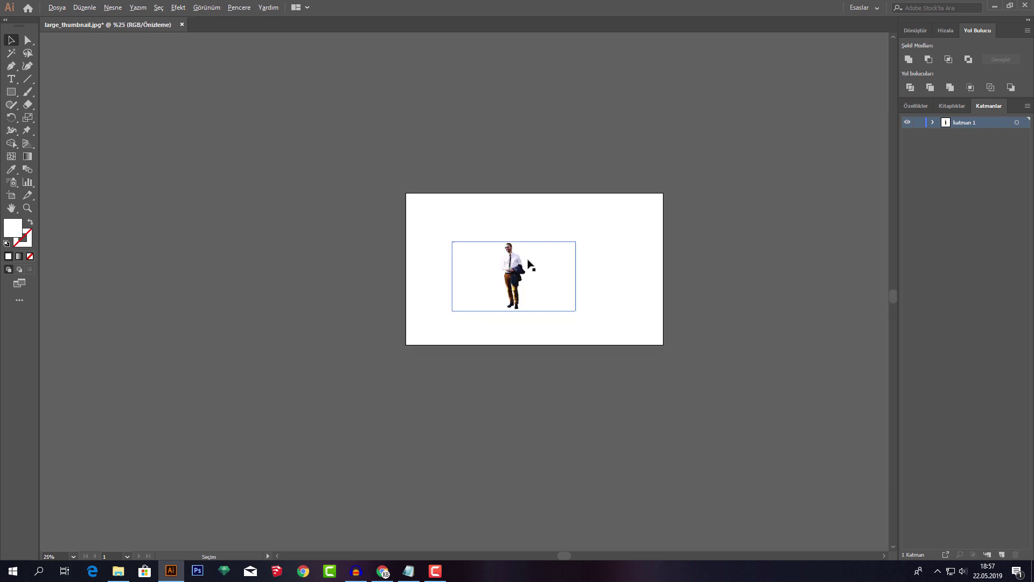
scroll(530, 290, "up", 2, "alt")
scroll(450, 256, "up", 5, "alt")
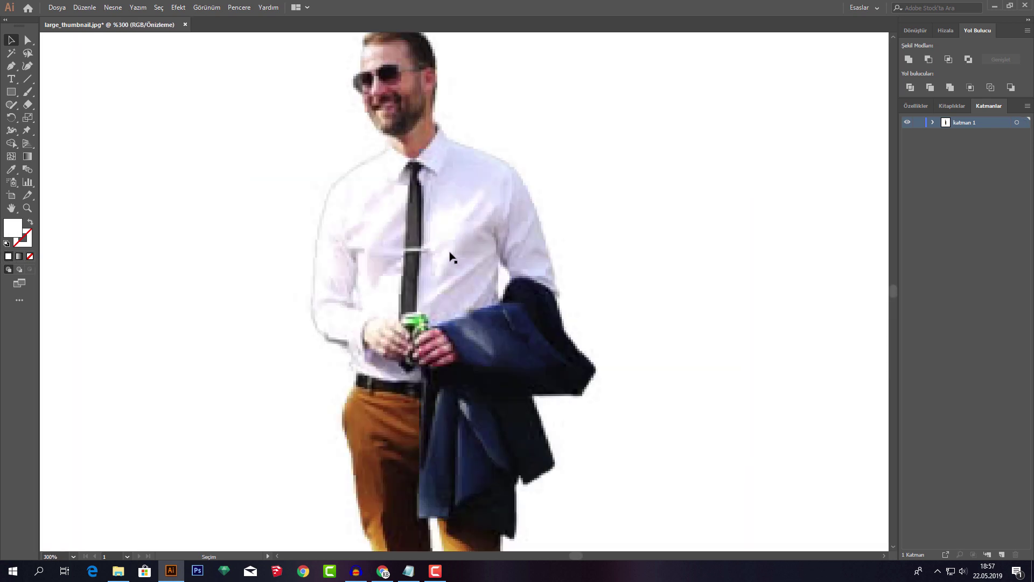
scroll(431, 264, "up", 3)
scroll(423, 273, "up", 1)
scroll(404, 285, "down", 2, "alt")
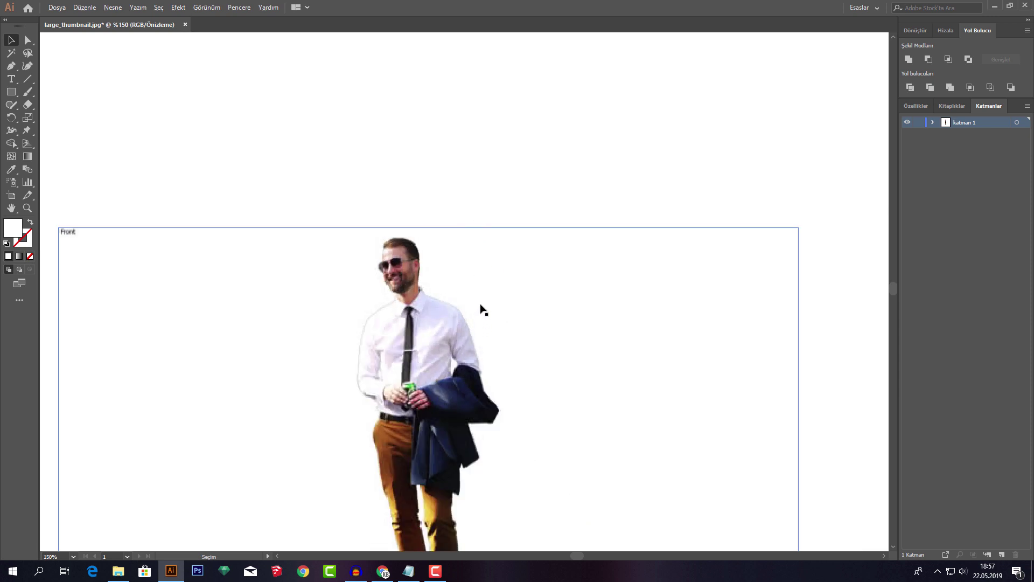
scroll(464, 247, "down", 2)
scroll(428, 195, "down", 3)
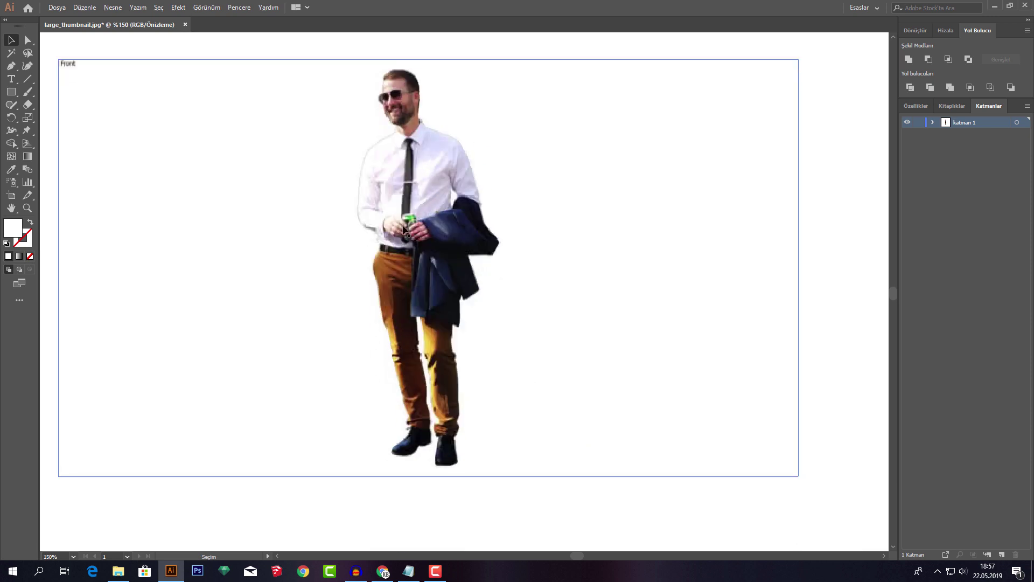
scroll(402, 229, "up", 1)
scroll(339, 321, "up", 1, "alt")
scroll(485, 275, "up", 1)
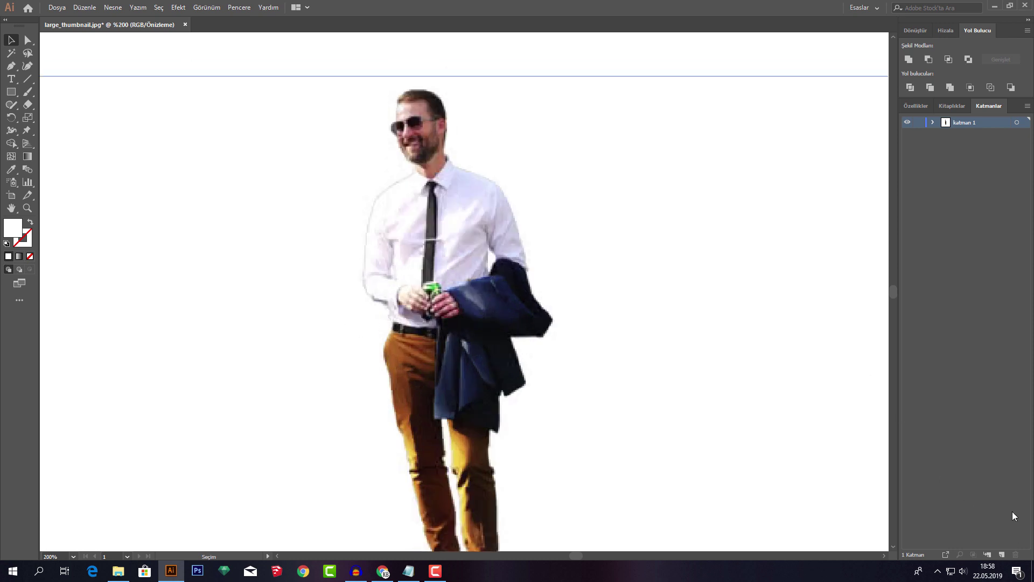
scroll(275, 137, "up", 1, "alt")
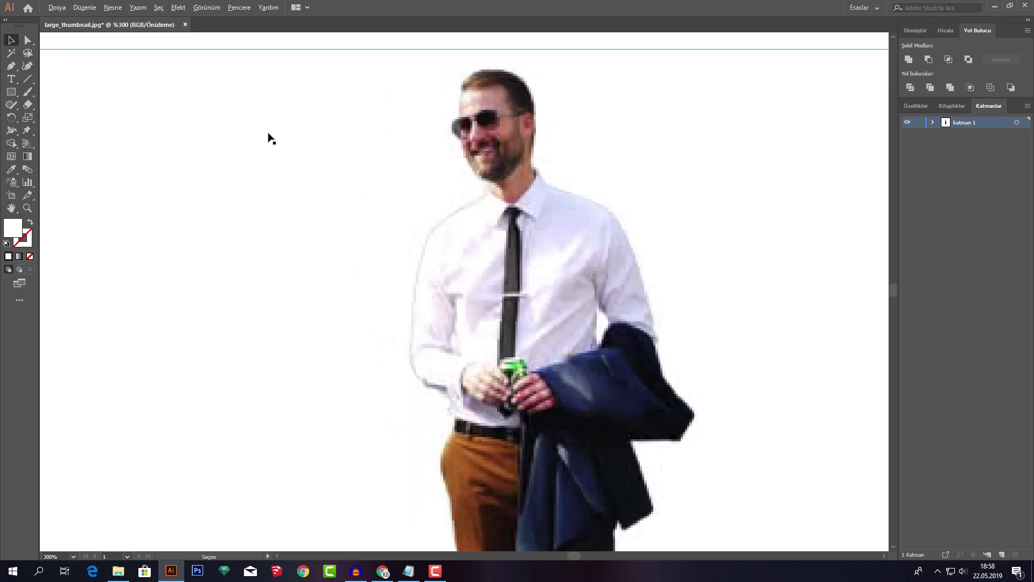
scroll(323, 162, "up", 1)
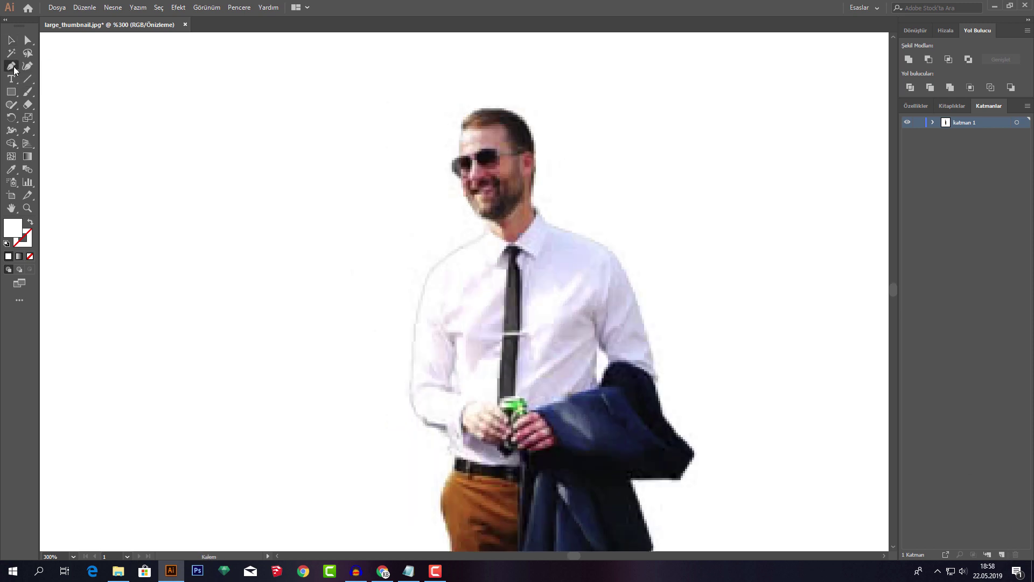
- Sample the man's skin tone from the photo as the fill and ready the Pen tool
left_click(13, 67)
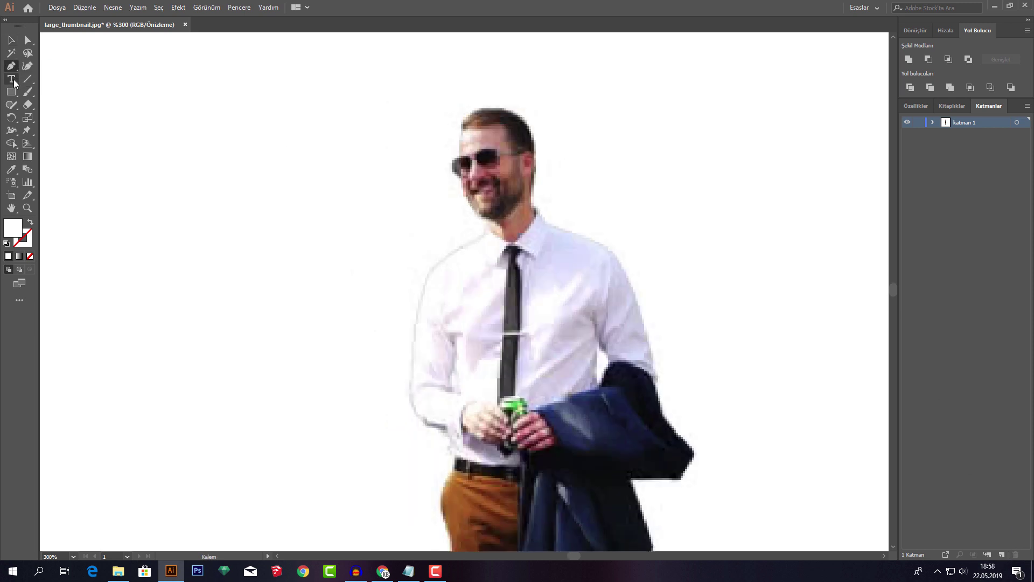
double_click(16, 232)
key("Escape")
left_click(12, 169)
left_click(515, 223)
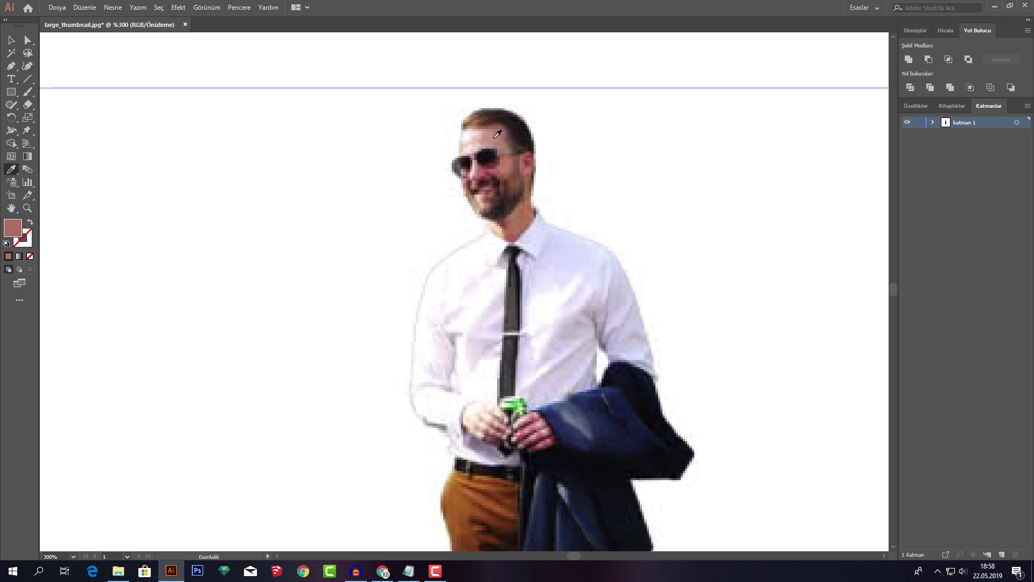
left_click(495, 138)
left_click(11, 65)
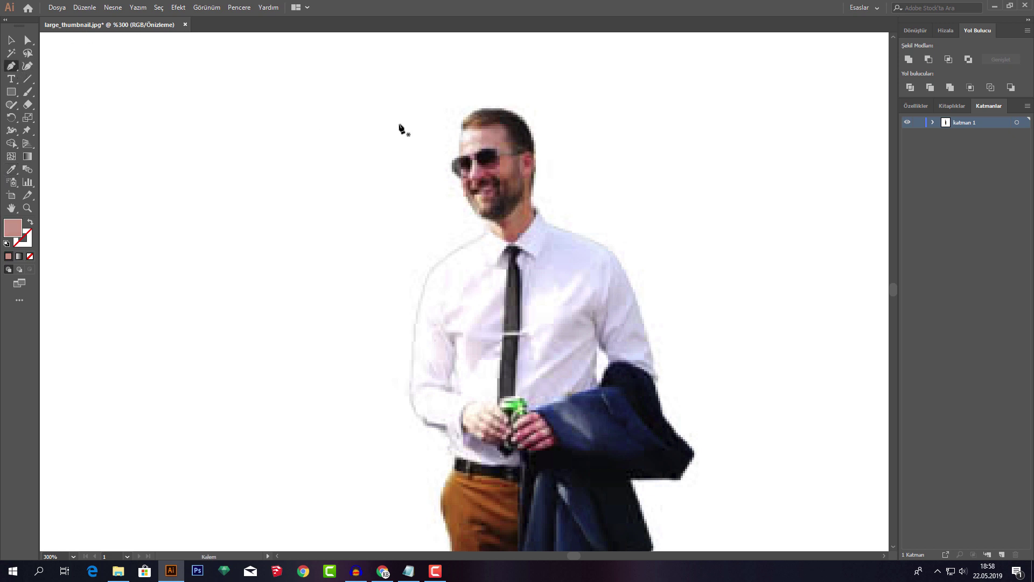
left_click_drag(11, 66, 85, 75)
scroll(540, 219, "up", 3, "alt")
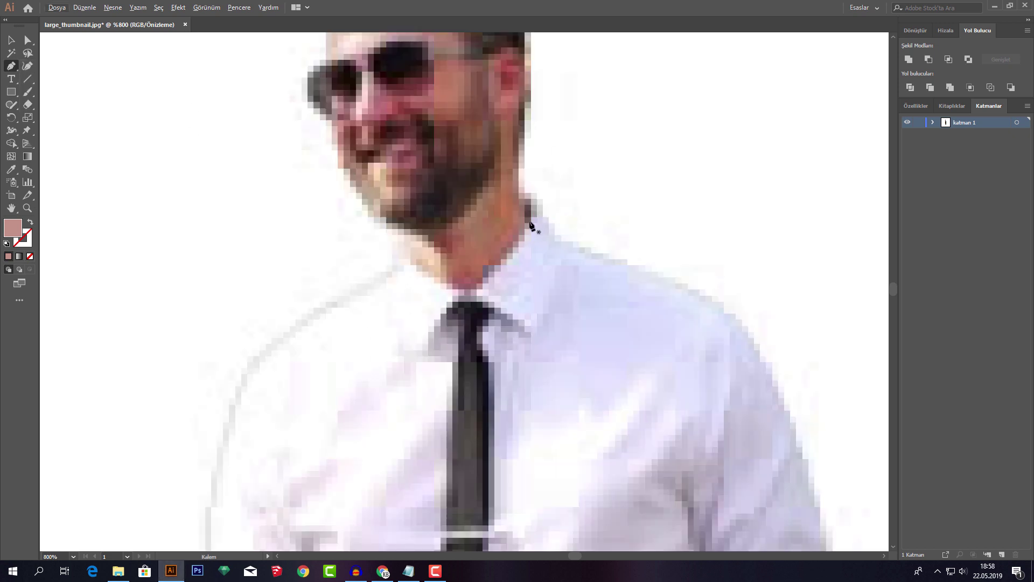
- Trace the face outline from the neck edge up the right side and over the head
left_click(518, 199)
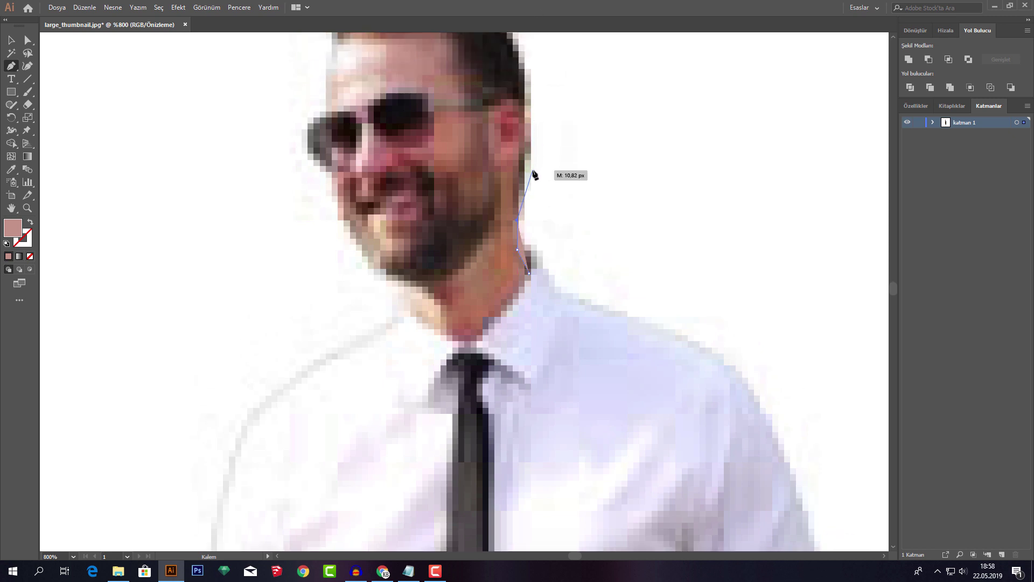
scroll(536, 170, "up", 2)
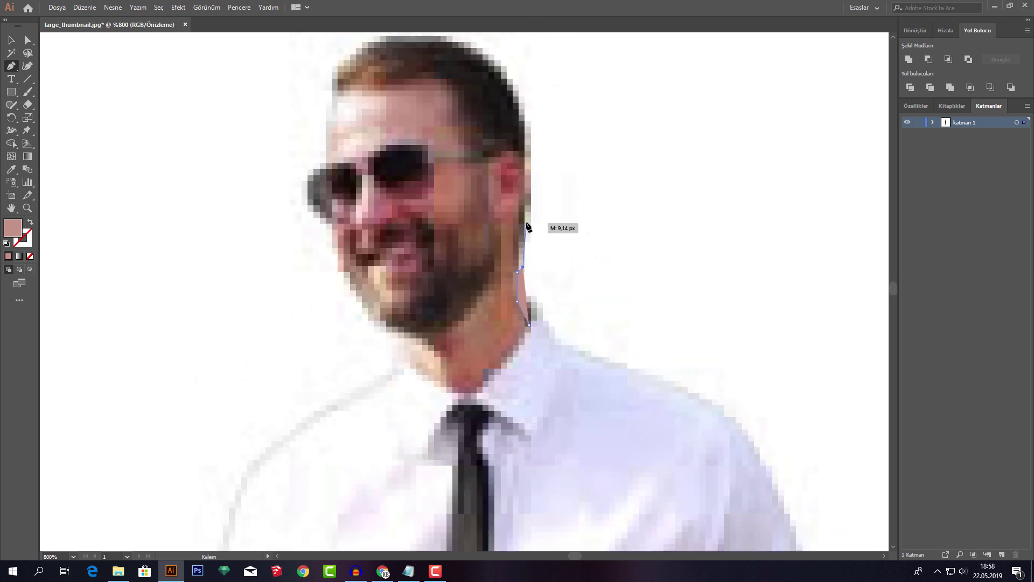
left_click(526, 222)
left_click(528, 175)
left_click(517, 98)
left_click(472, 40)
left_click(350, 60)
left_click(336, 87)
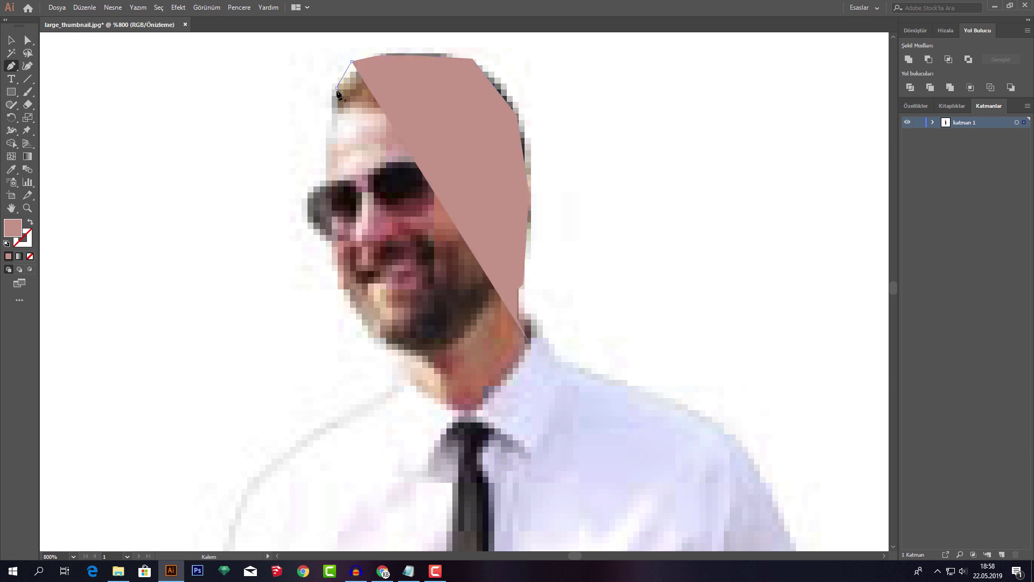
left_click(326, 114)
- Trace down the left side, chin and neck, closing the path at its start point
left_click(326, 139)
left_click(326, 175)
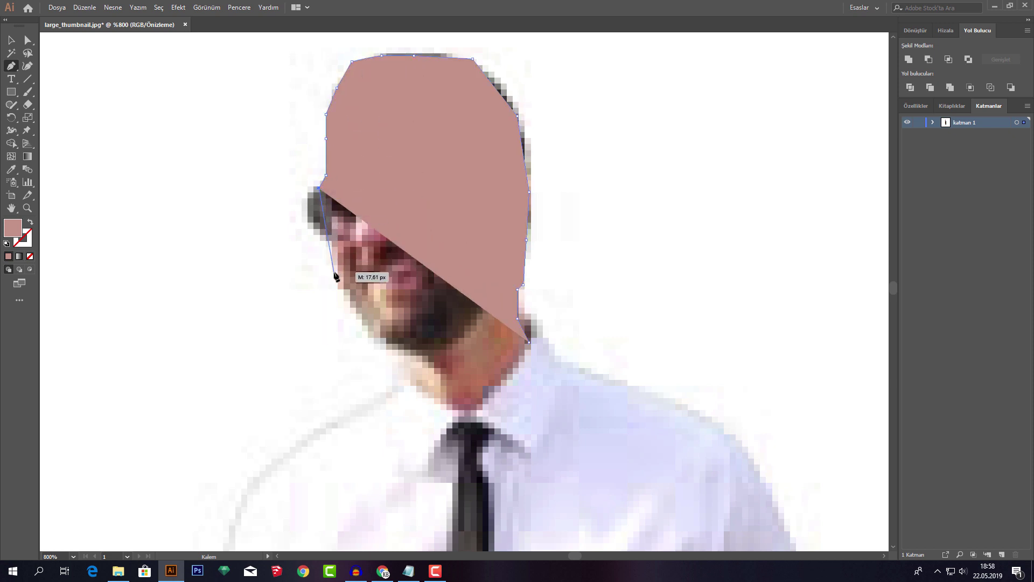
left_click(334, 272)
left_click(370, 334)
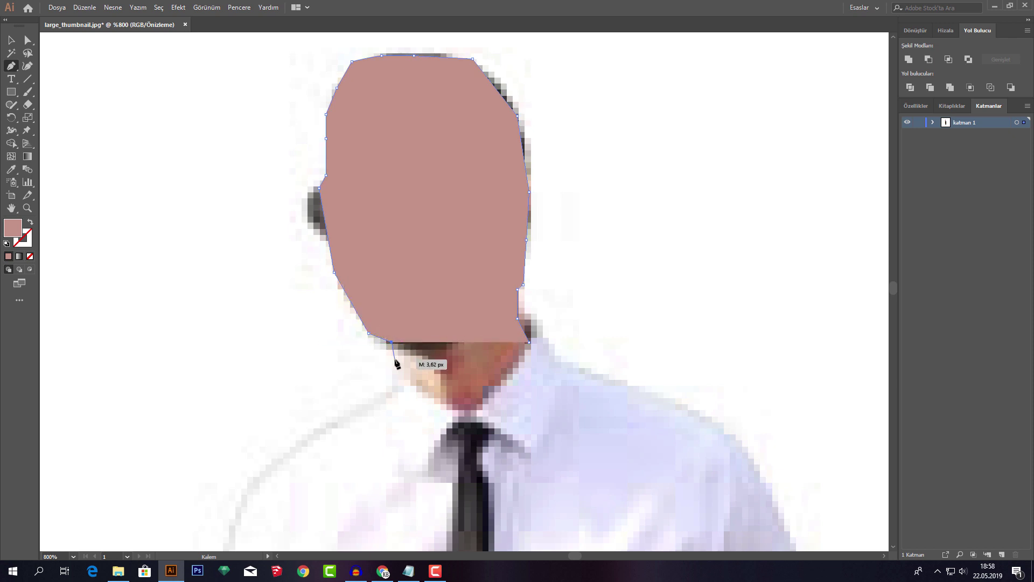
left_click(397, 359)
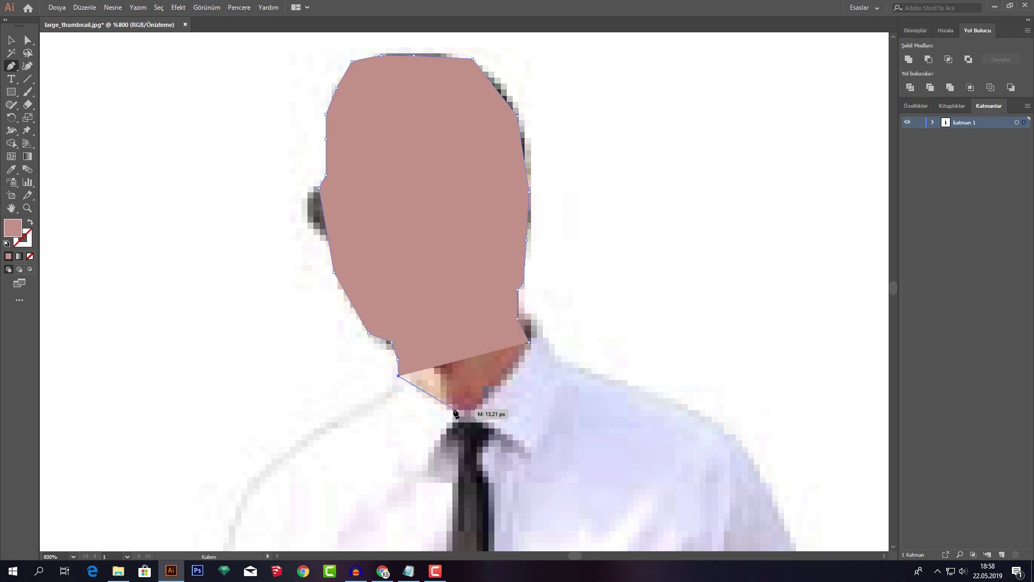
left_click(455, 408)
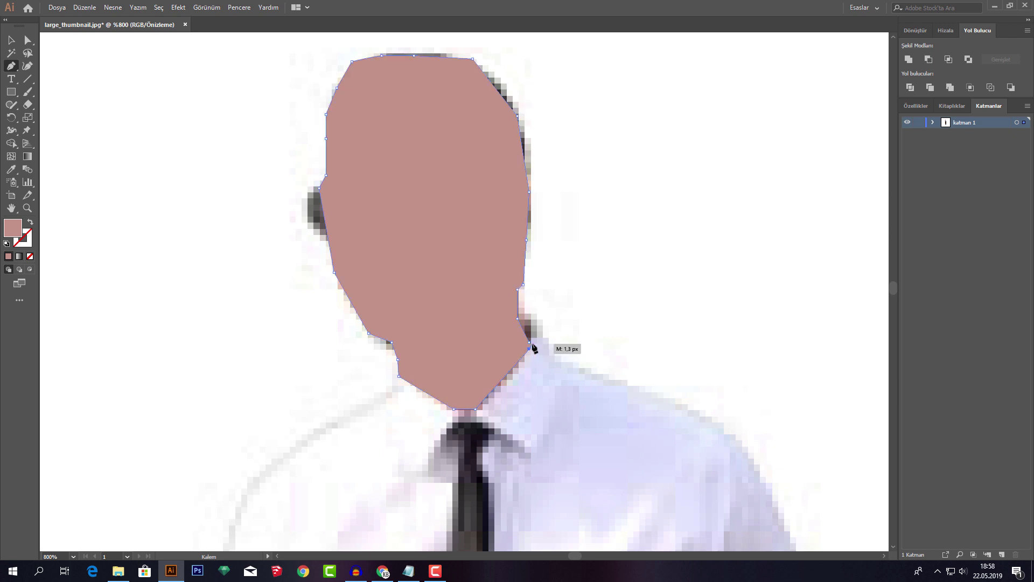
left_click(530, 343)
right_click(576, 195)
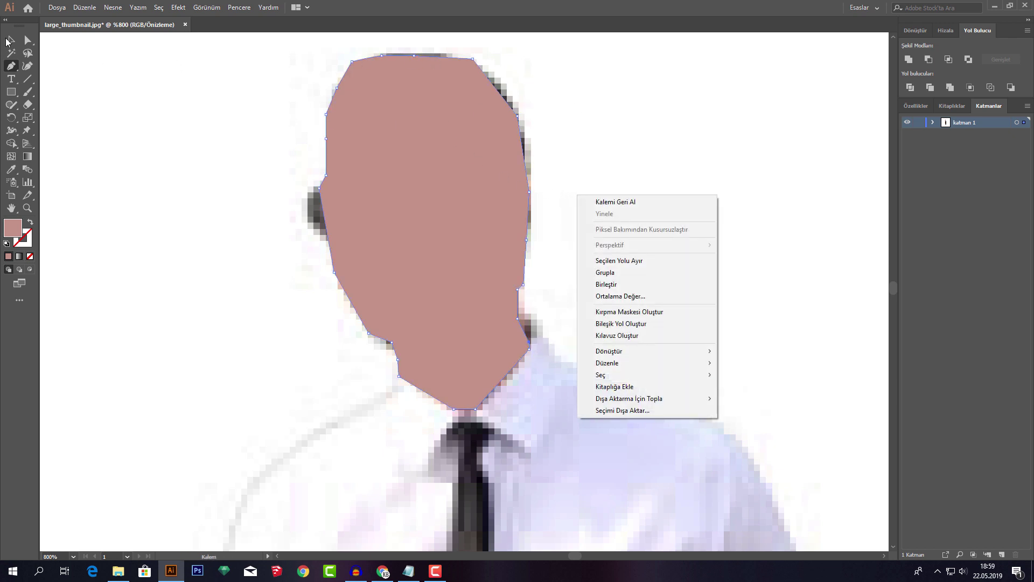
key("Escape")
- Select the pink face shape and switch to Direct Selection (A)
key("v")
left_click(95, 86)
scroll(469, 191, "up", 2)
scroll(520, 203, "up", 2)
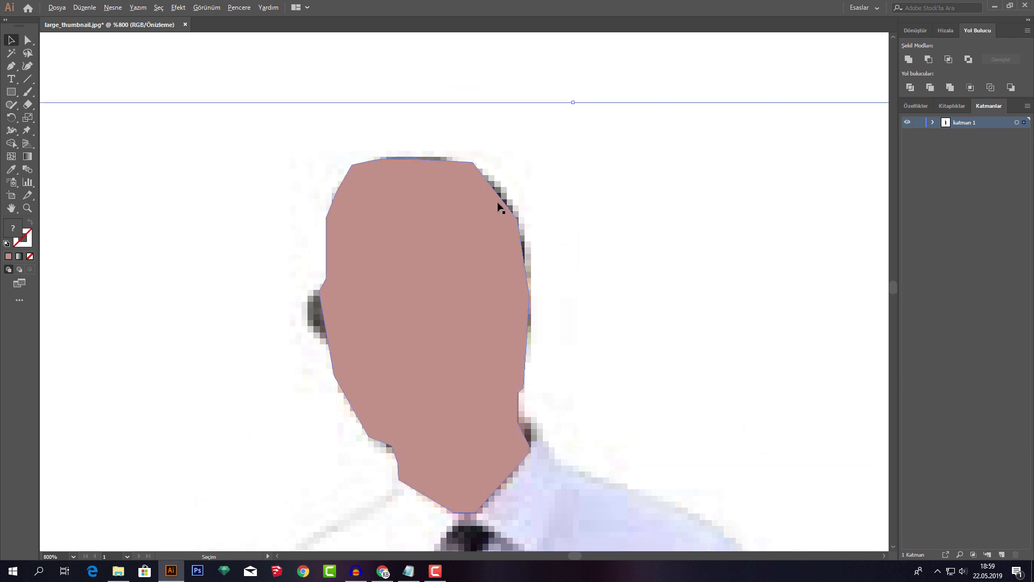
scroll(504, 203, "up", 1)
left_click(411, 153)
key("a")
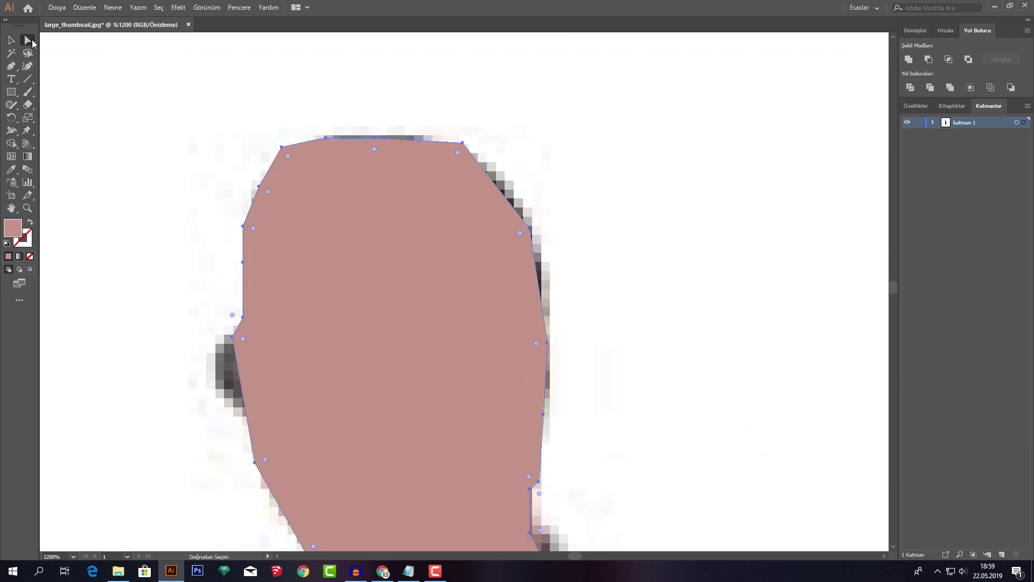
- Drag the top anchors to raise and flatten the face's top edge and widen the right
left_click_drag(374, 142, 376, 142)
left_click(463, 144)
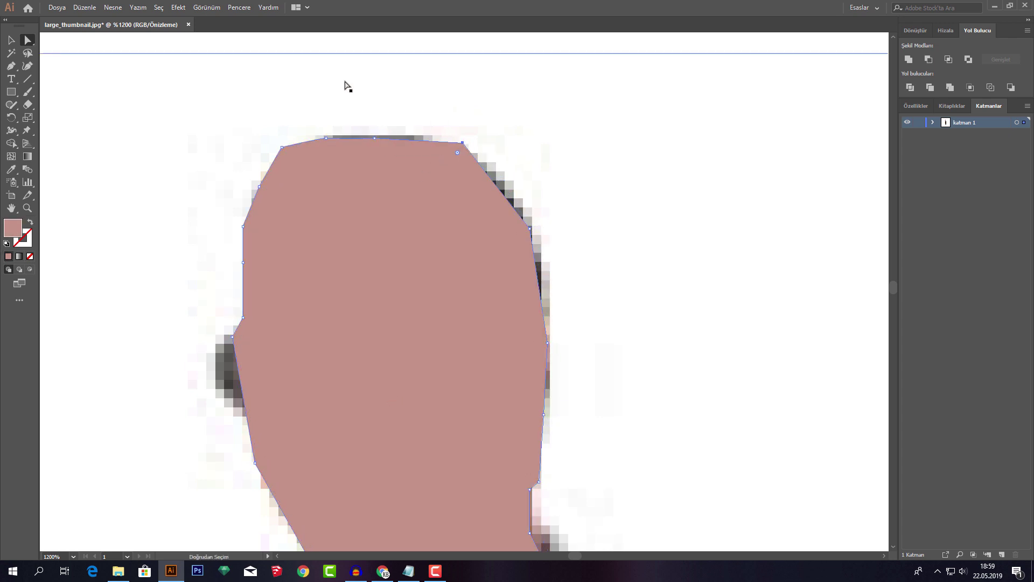
left_click(24, 41)
left_click_drag(380, 141, 377, 141)
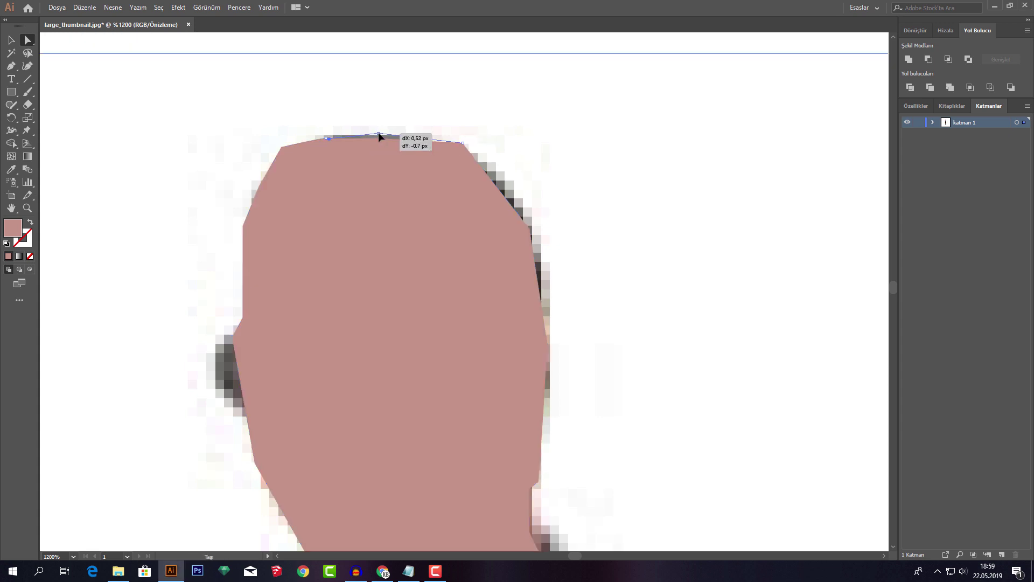
left_click_drag(377, 141, 381, 138)
left_click_drag(464, 143, 467, 147)
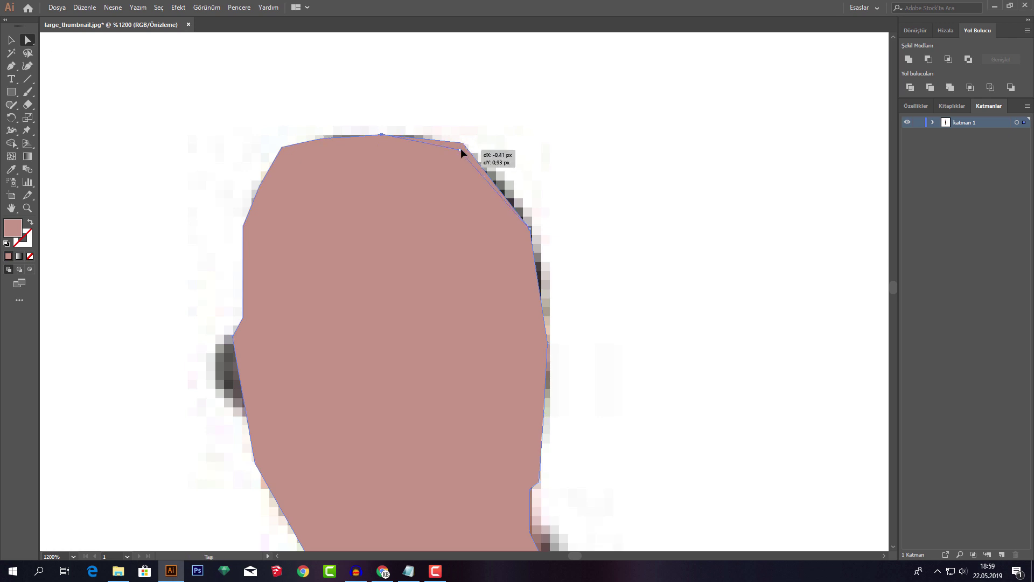
left_click_drag(380, 136, 423, 138)
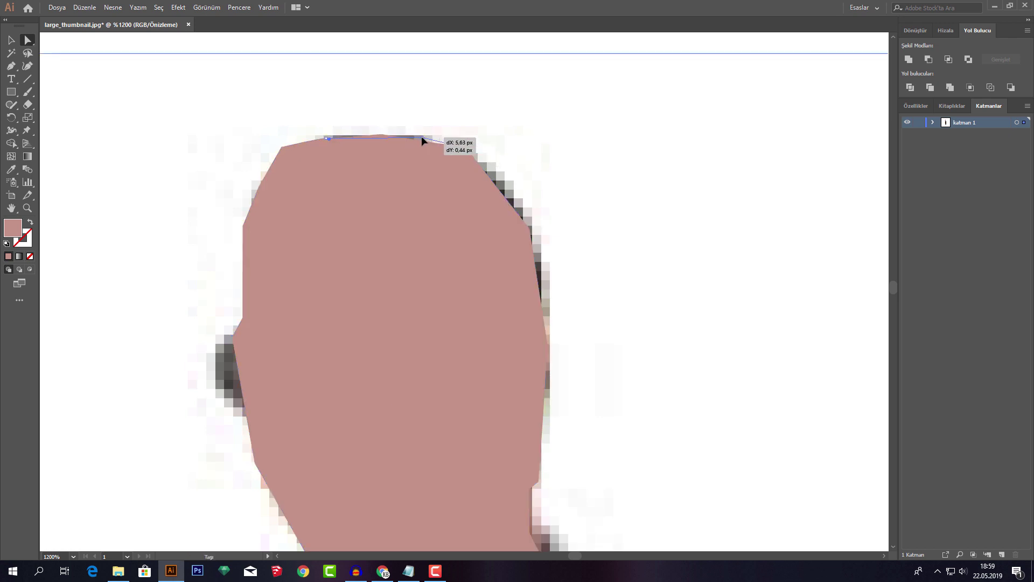
left_click_drag(324, 139, 335, 138)
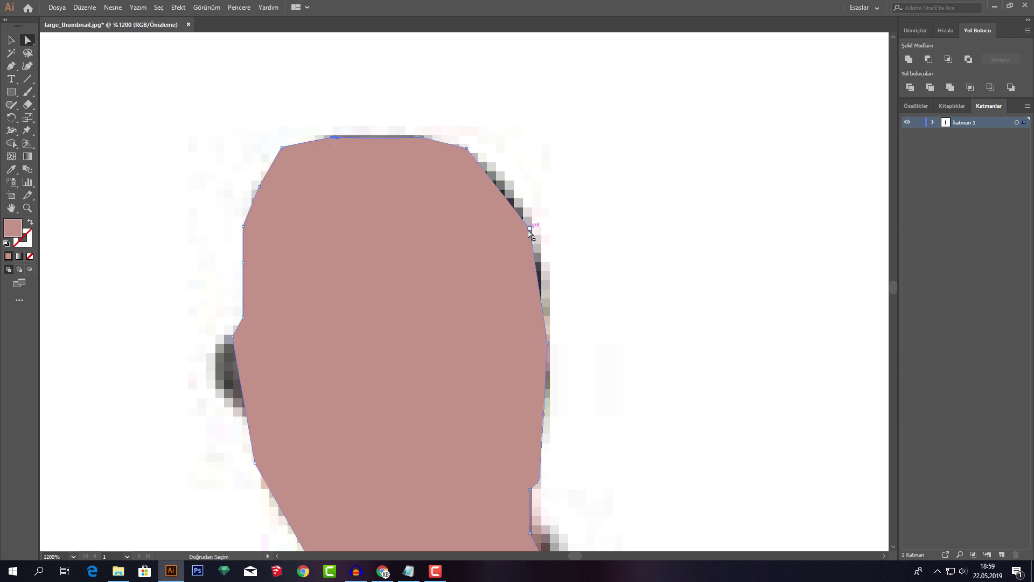
left_click_drag(506, 200, 541, 237)
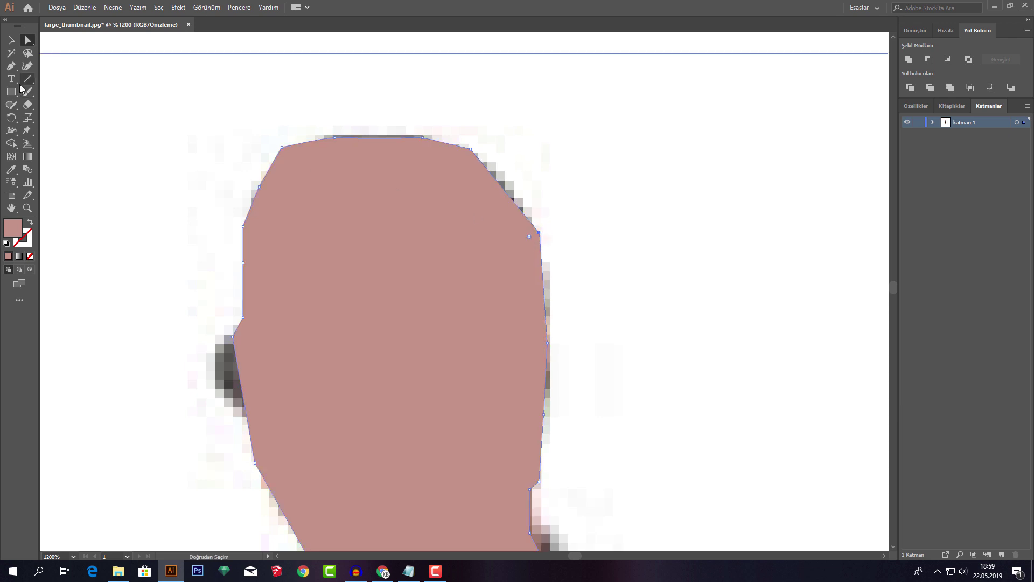
- Try the Add Anchor Point tool, then nudge the face's upper-right edge segment
left_click_drag(10, 66, 89, 79)
left_click(90, 79)
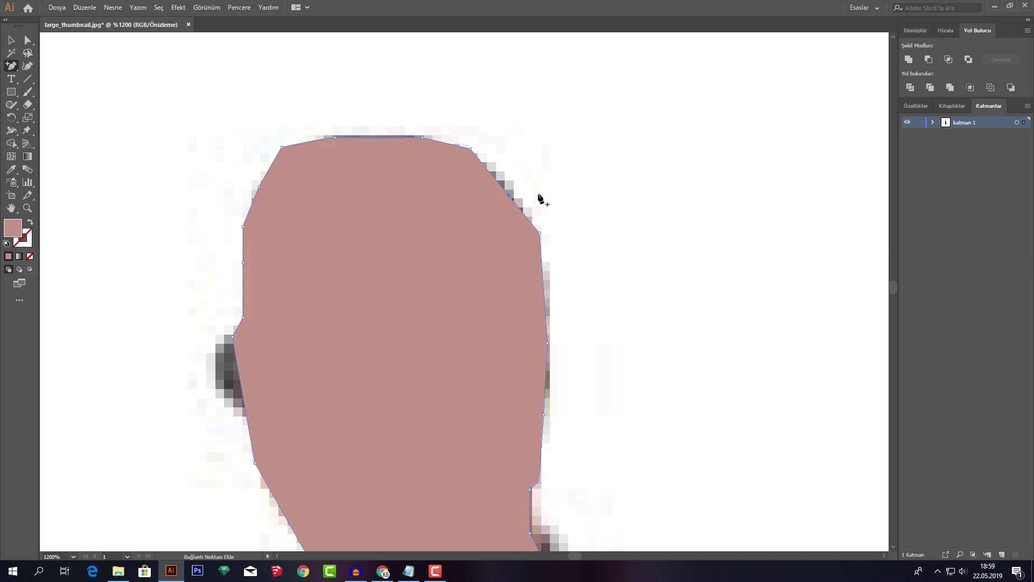
key("v")
left_click(25, 40)
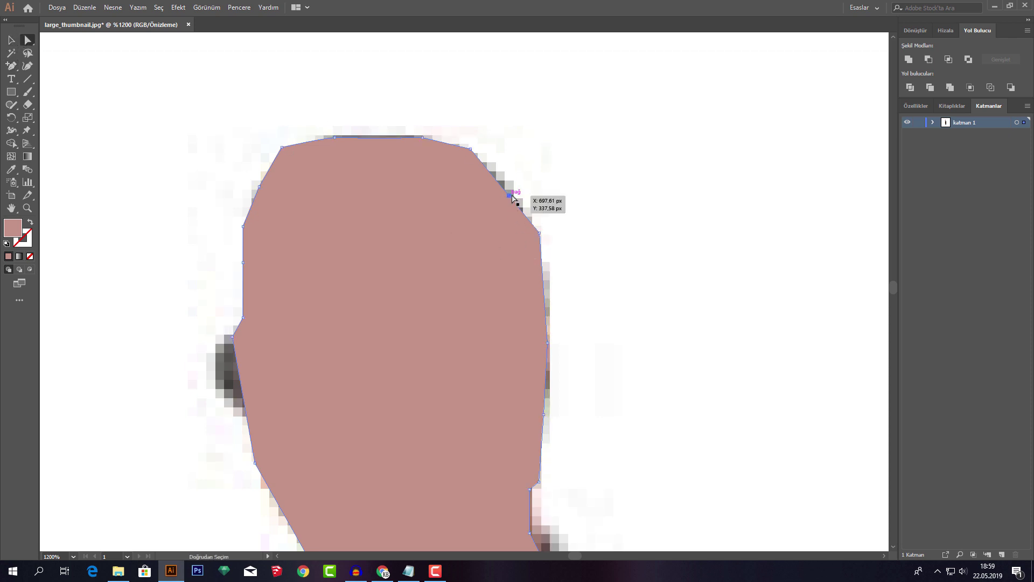
left_click(513, 199)
left_click_drag(512, 199, 516, 197)
- Push the face's right-edge anchors outward and raise the lowest one to fit the head
scroll(549, 269, "down", 2)
scroll(549, 270, "down", 2)
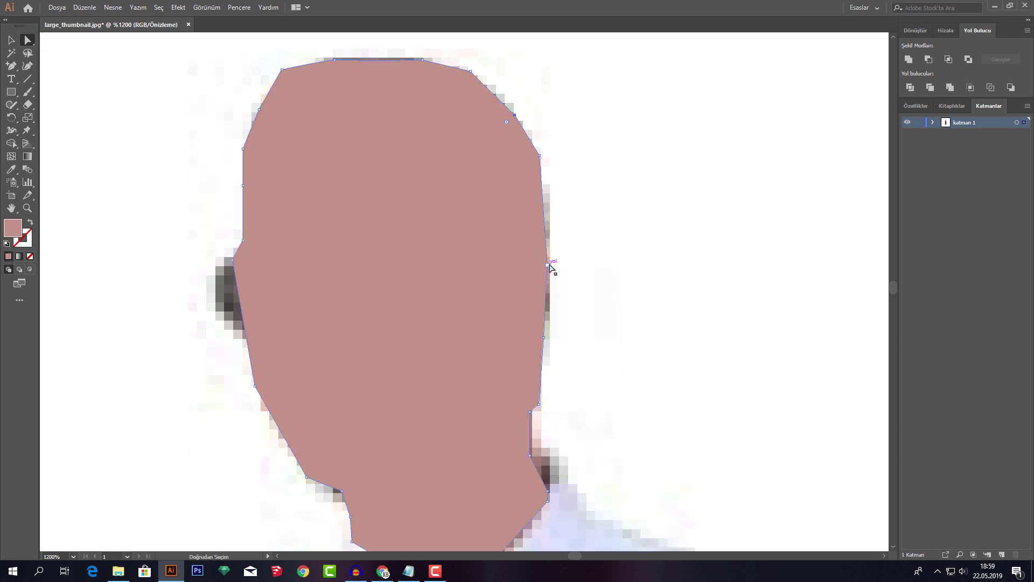
left_click_drag(550, 266, 554, 266)
left_click_drag(545, 341, 549, 338)
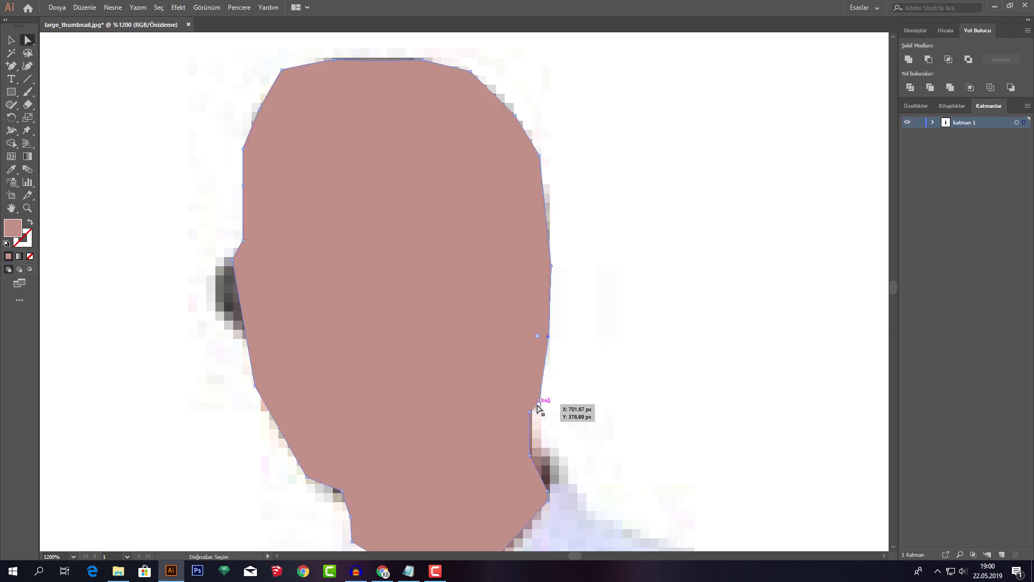
left_click_drag(538, 404, 538, 397)
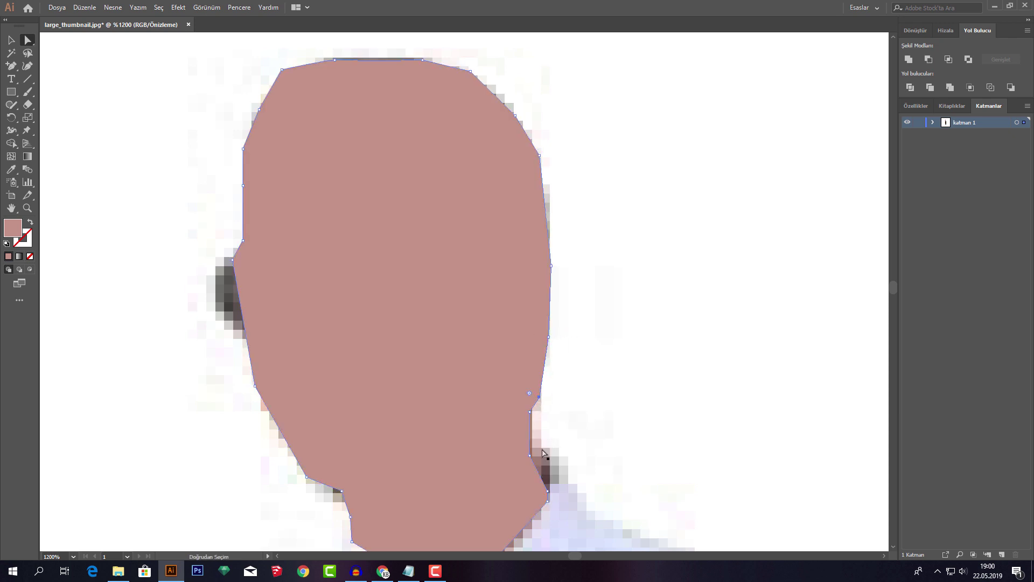
scroll(539, 431, "down", 2)
scroll(503, 358, "down", 2)
scroll(485, 350, "up", 4)
- Choose the Pen tool and set the fill colour to near-white F7F7F7
left_click(644, 143)
scroll(612, 175, "down", 3)
scroll(575, 198, "down", 5)
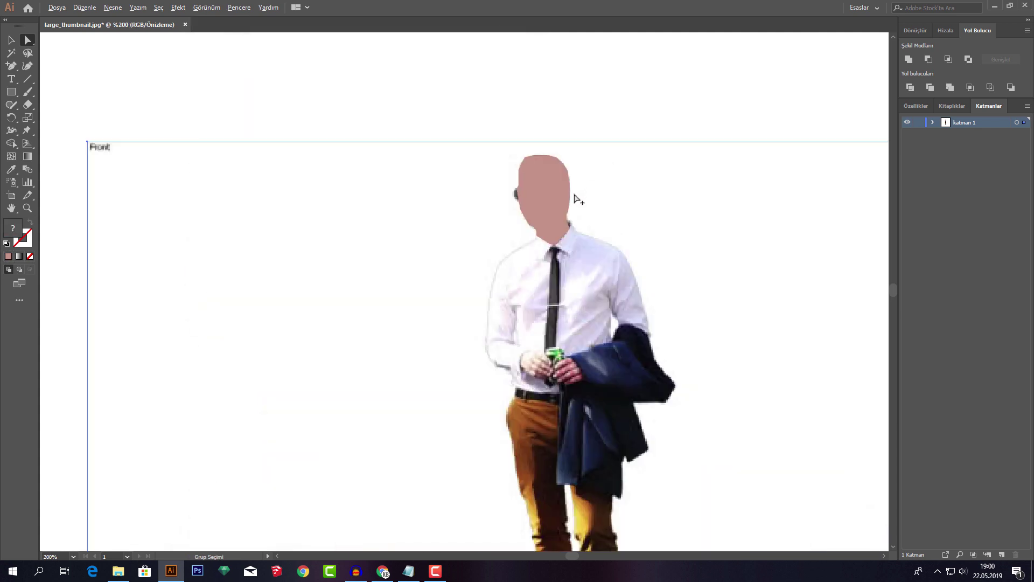
scroll(623, 247, "up", 1)
scroll(552, 276, "up", 1)
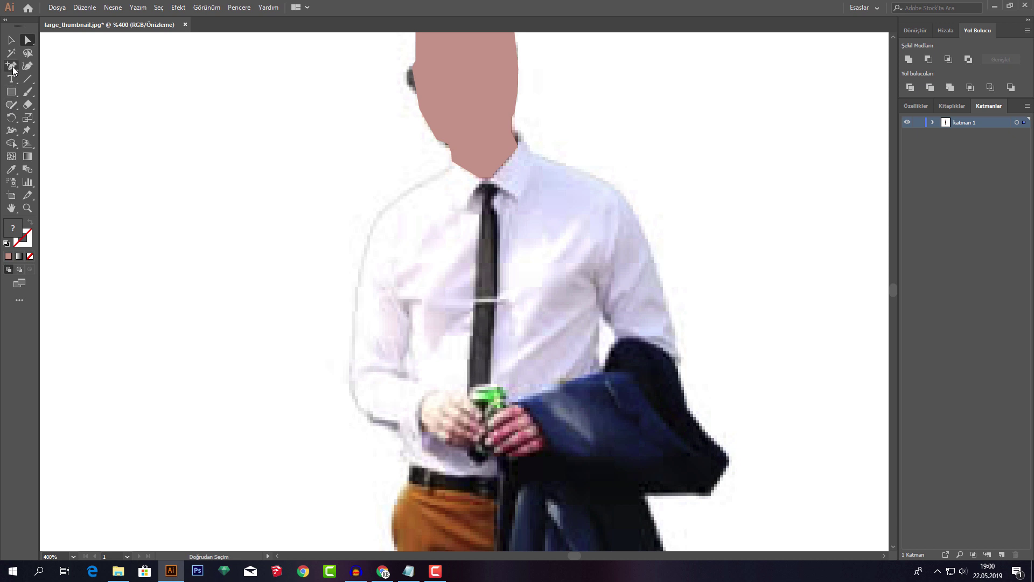
left_click_drag(13, 70, 75, 67)
double_click(13, 230)
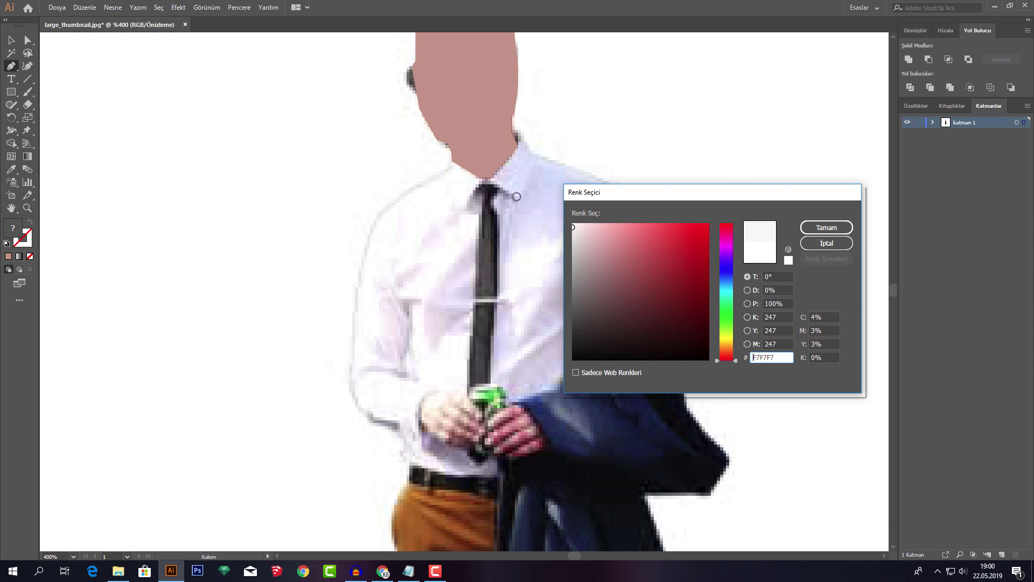
left_click(826, 227)
- Start the shirt path below the chin and trace across the collar to the right shoulder
scroll(483, 169, "up", 3)
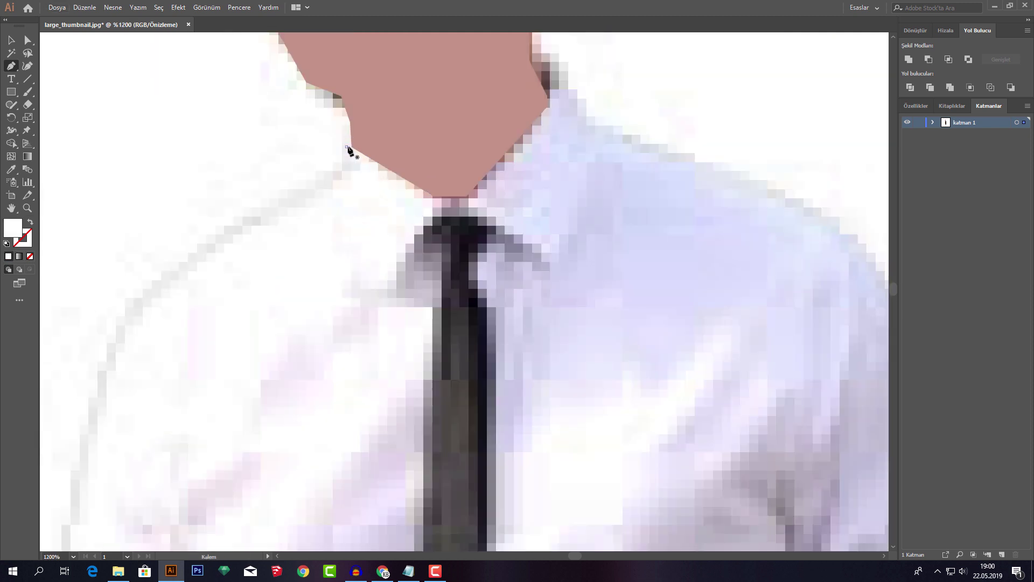
left_click(346, 146)
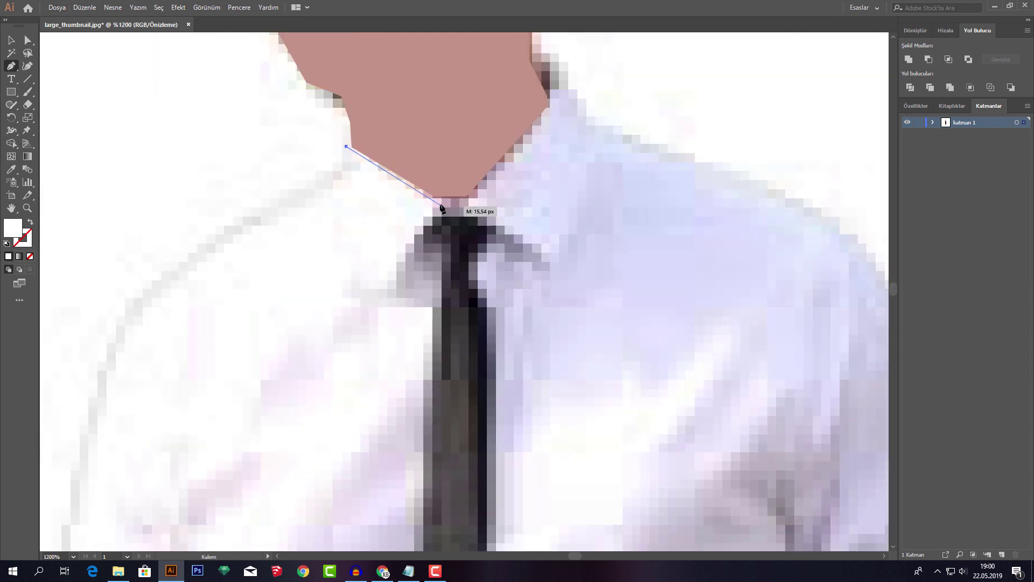
left_click(440, 203)
left_click(472, 196)
left_click(560, 94)
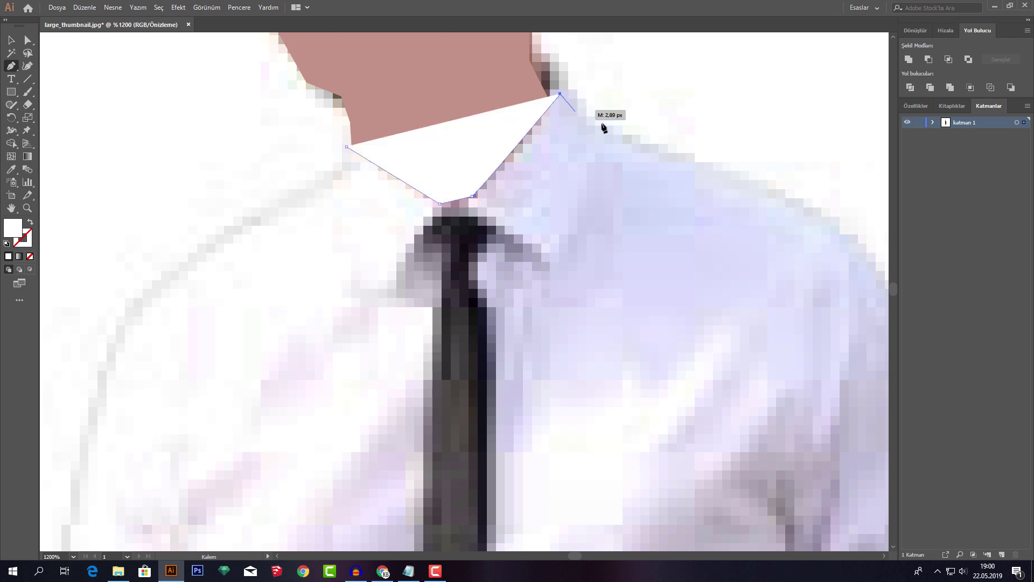
left_click(660, 155)
scroll(812, 292, "down", 2)
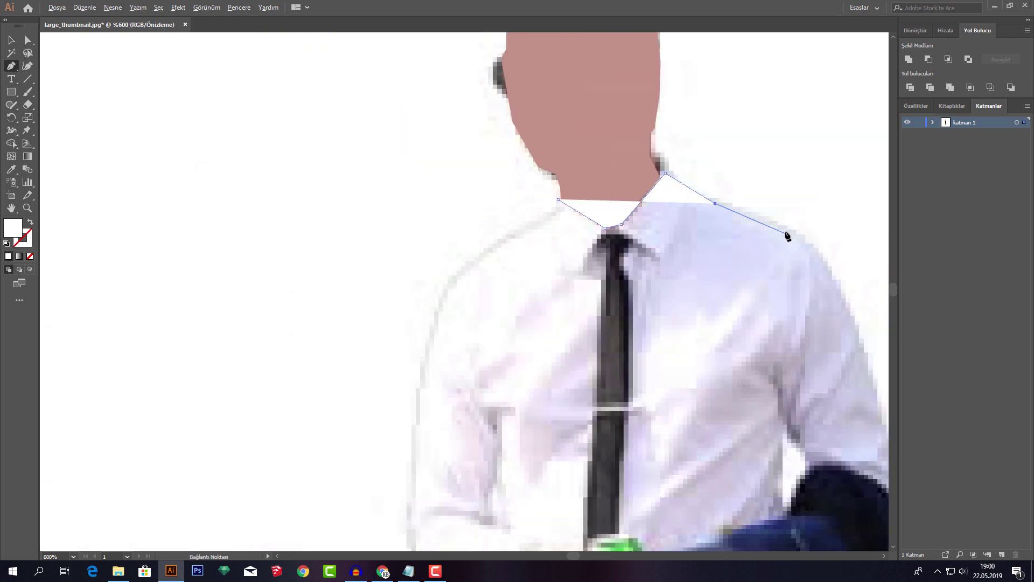
left_click(783, 221)
left_click(806, 245)
left_click(834, 273)
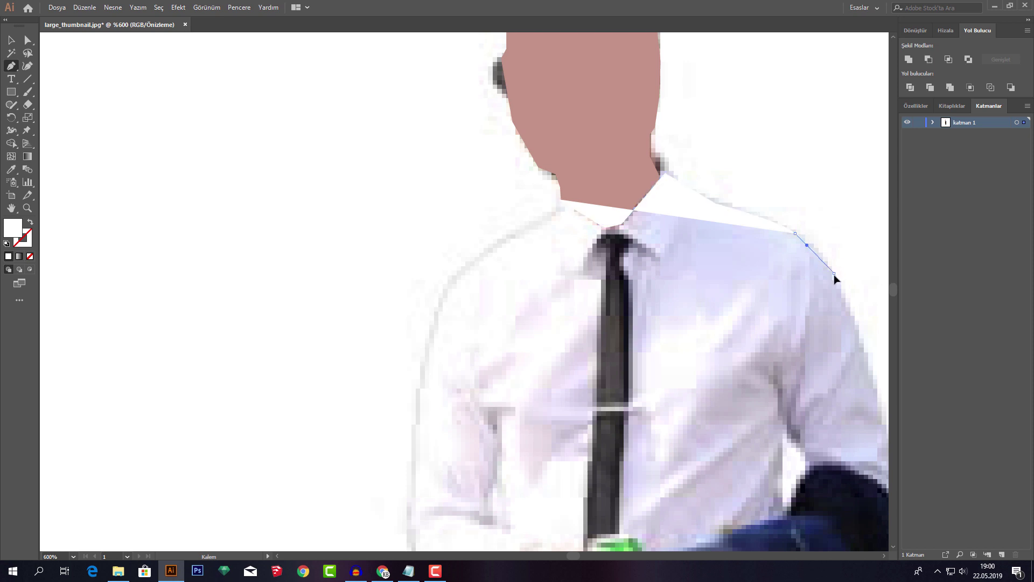
left_click_drag(859, 329, 861, 337)
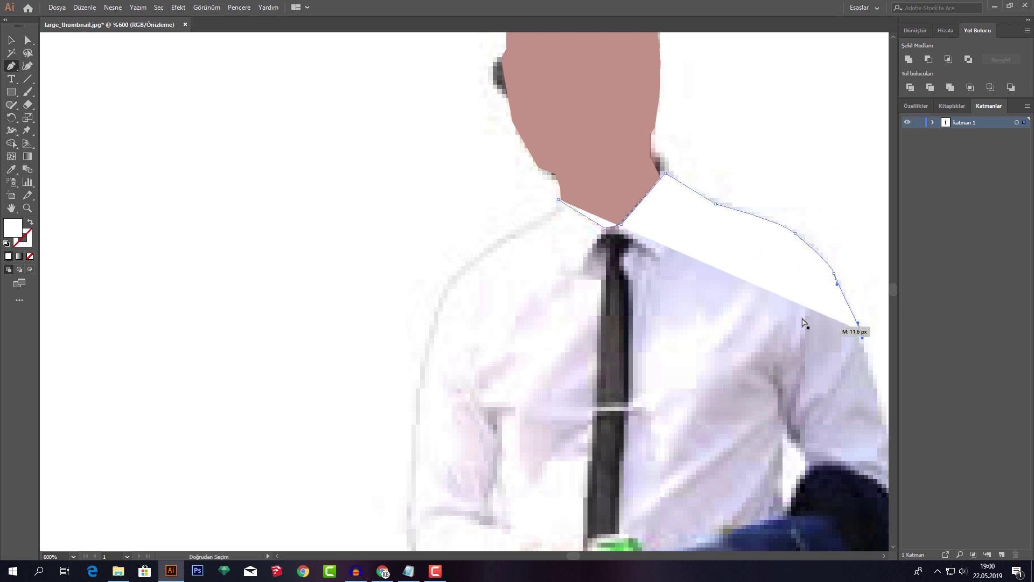
- Trace the shirt down the right arm, along the jacket edge and around the arm notch
scroll(798, 326, "right", 3, "ctrl")
scroll(798, 326, "down", 3)
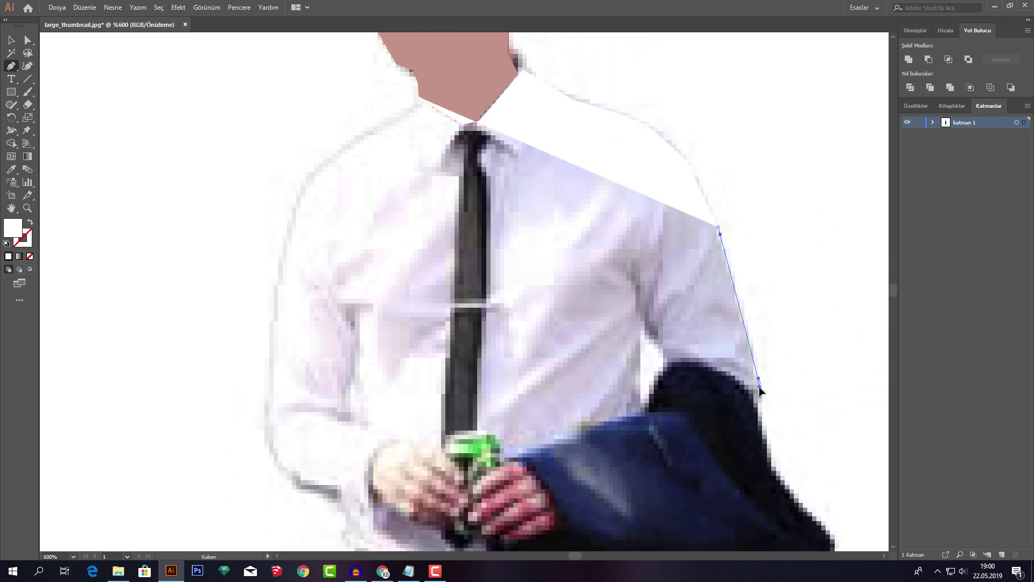
left_click(759, 379)
left_click(759, 403)
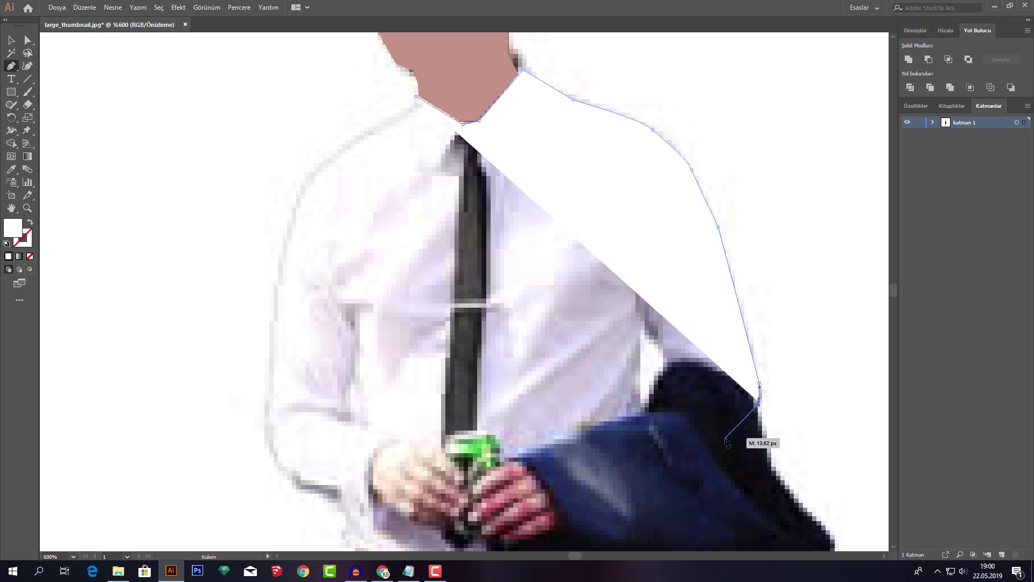
left_click_drag(725, 439, 680, 463)
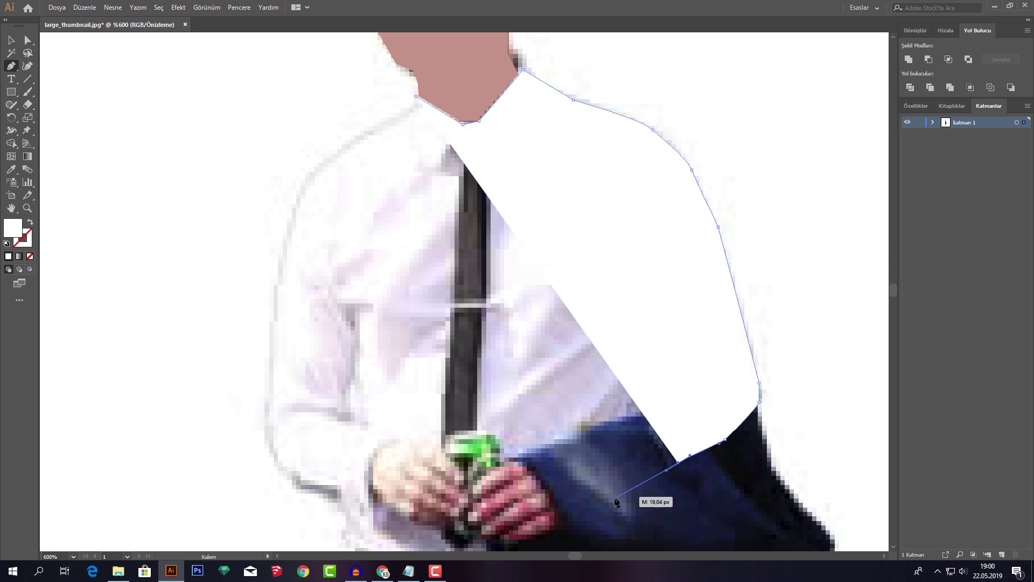
left_click(568, 519)
left_click(545, 481)
left_click(525, 449)
left_click(638, 390)
left_click(636, 294)
left_click(659, 286)
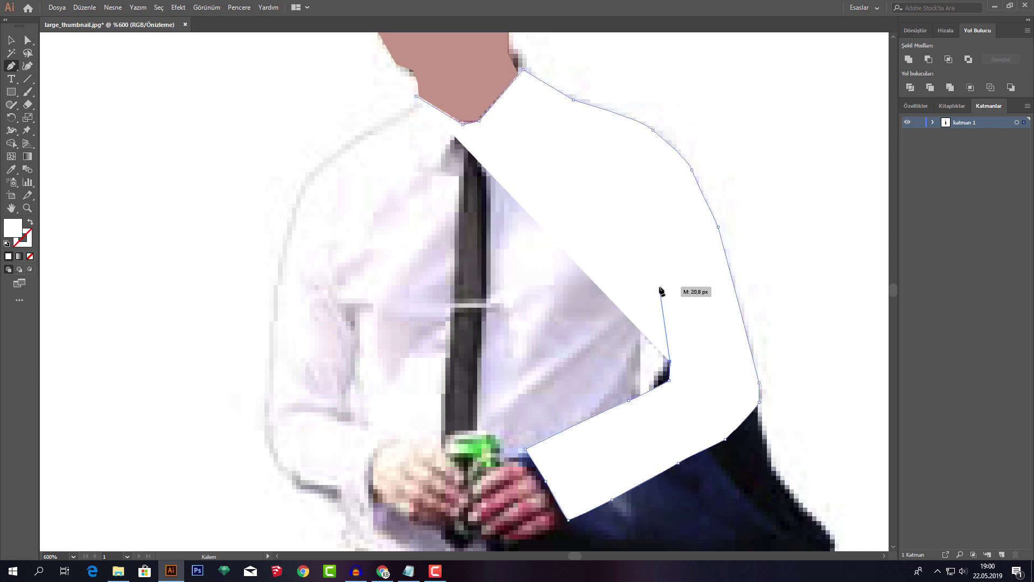
left_click(668, 380)
left_click(629, 400)
left_click(525, 456)
- Trace around the left hand, along the bottom and up the left side to close the shirt
left_click(403, 438)
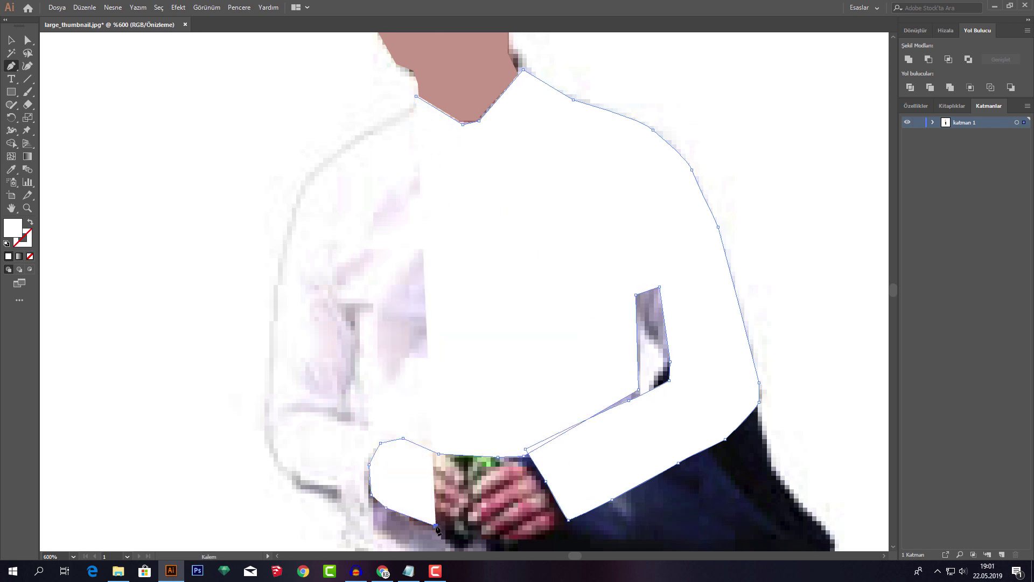
left_click(371, 494)
left_click(344, 548)
left_click(267, 364)
left_click(302, 184)
left_click(380, 126)
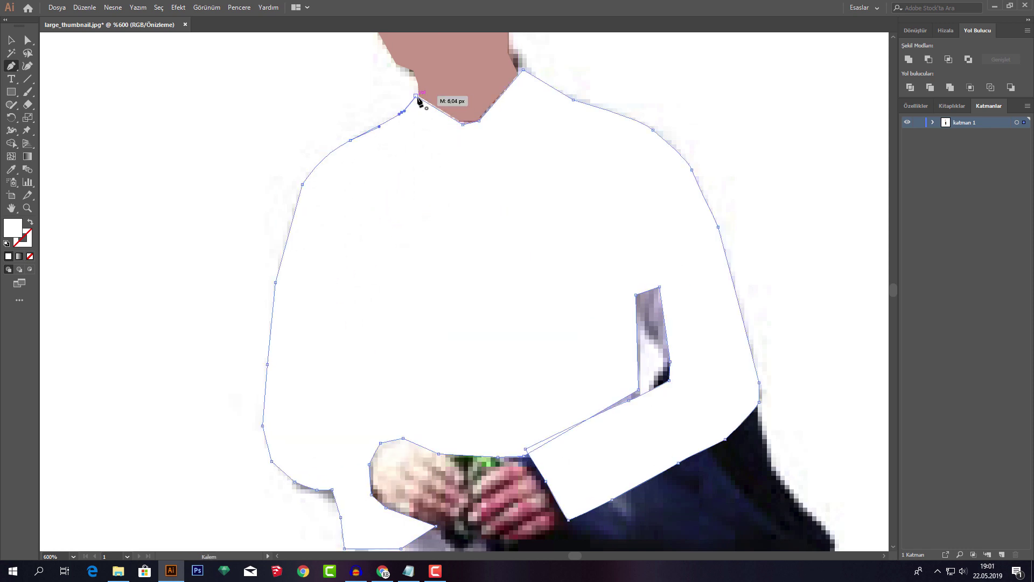
left_click(416, 96)
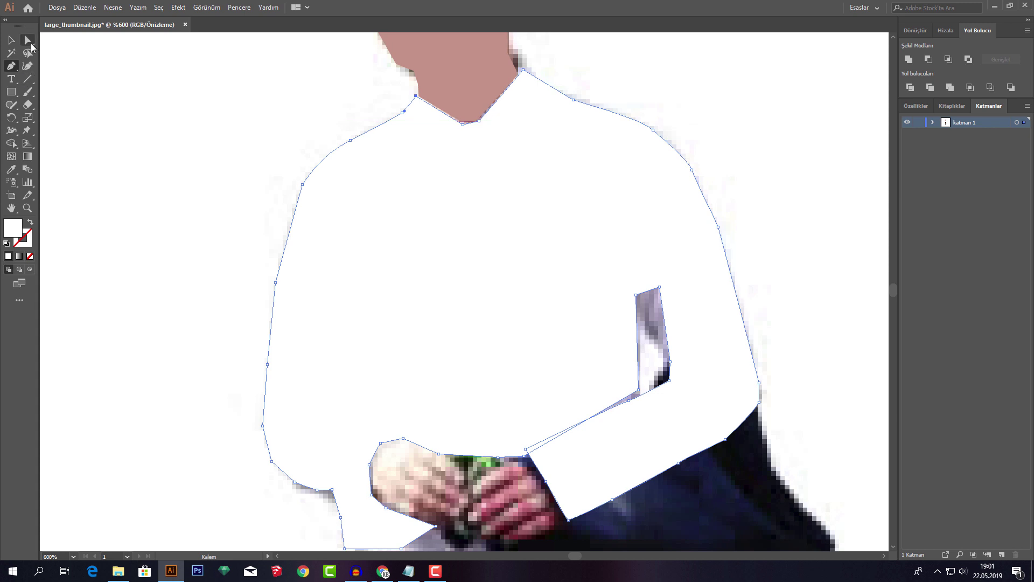
- Reshape the shirt's arm notch by dragging its anchors and segments to match the photo
left_click(29, 46)
left_click_drag(660, 288, 657, 347)
scroll(687, 370, "up", 3)
left_click_drag(637, 392, 619, 384)
mouse_move(544, 442)
left_mouse_down()
mouse_move(581, 452)
mouse_move(564, 426)
left_mouse_up()
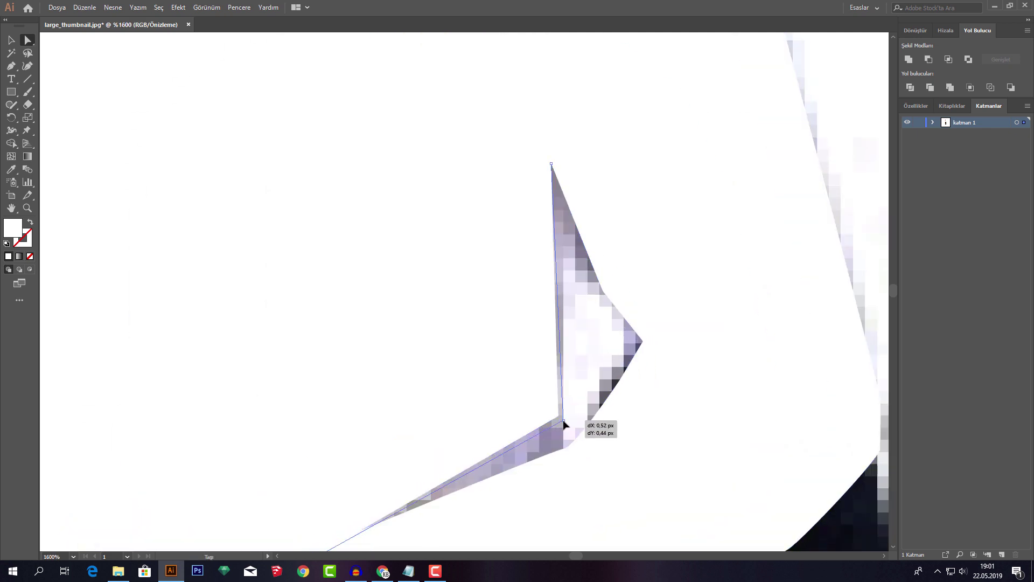
mouse_move(551, 165)
left_mouse_down()
mouse_move(577, 295)
mouse_move(603, 292)
left_mouse_up()
- Zoom out to the whole figure and select the shirt shape, undoing an accidental move
key("ctrl+0")
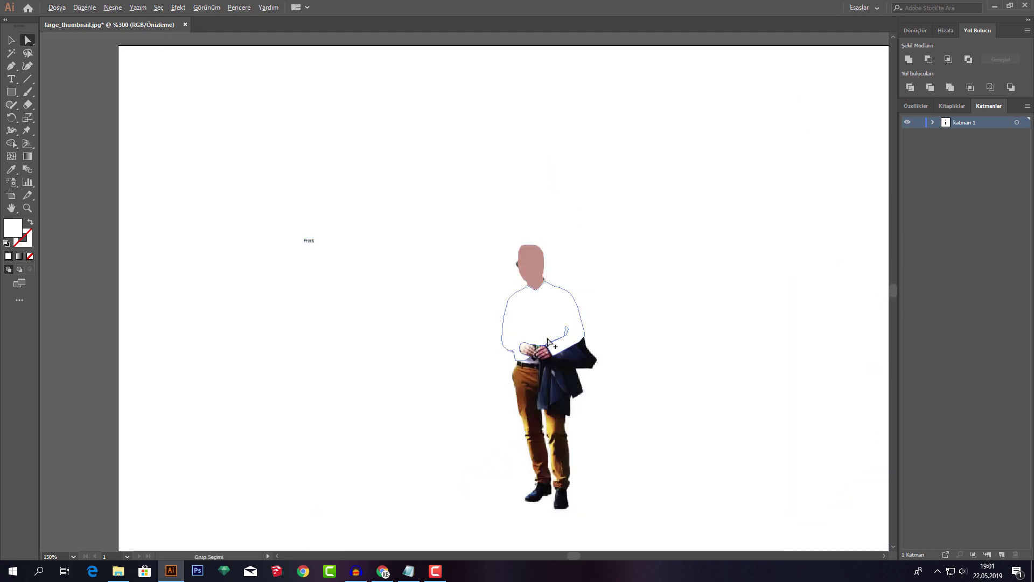
scroll(450, 365, "up", 5)
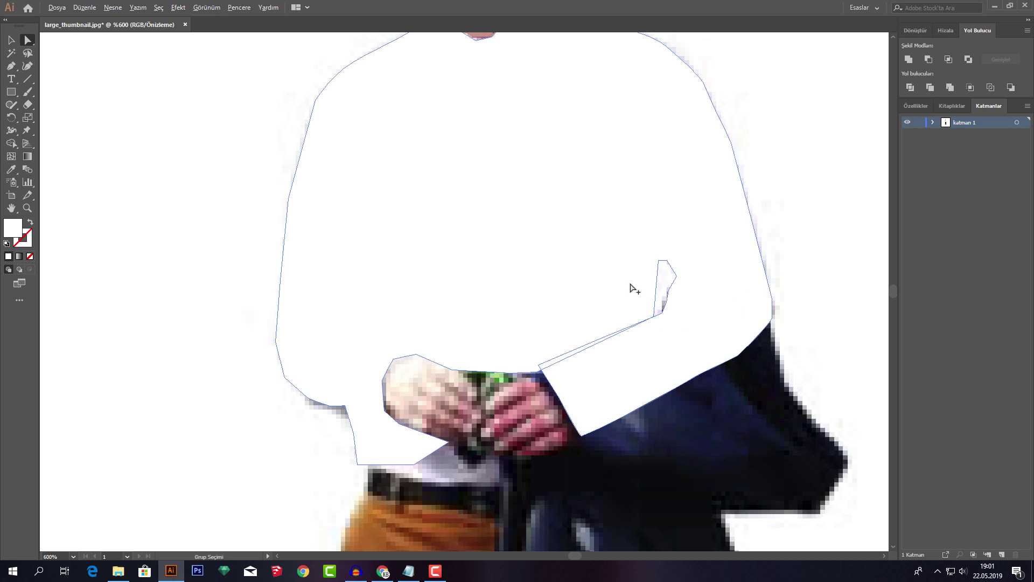
scroll(630, 286, "down", 3)
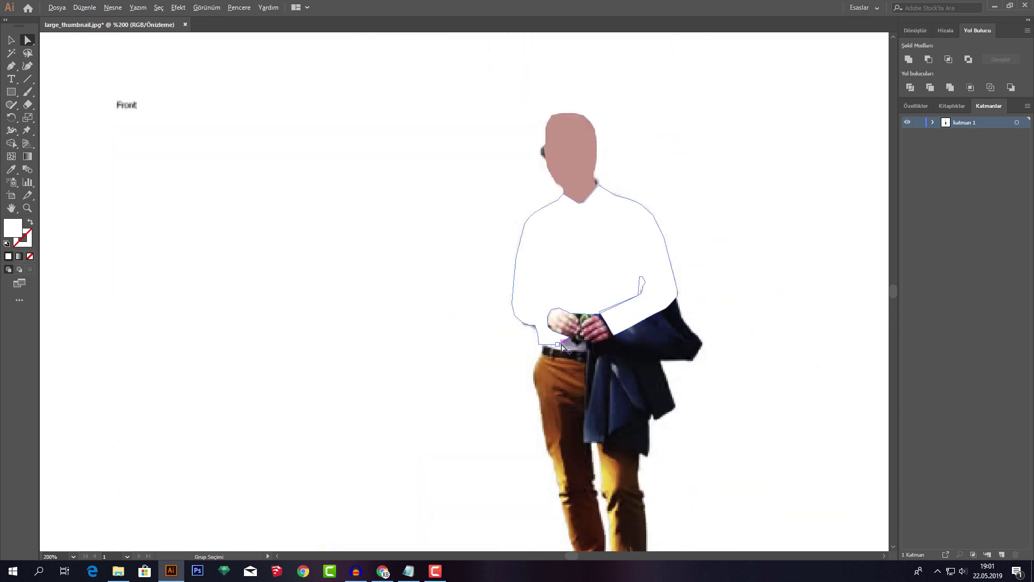
scroll(546, 341, "up", 4)
left_click(591, 335)
scroll(592, 335, "up", 1)
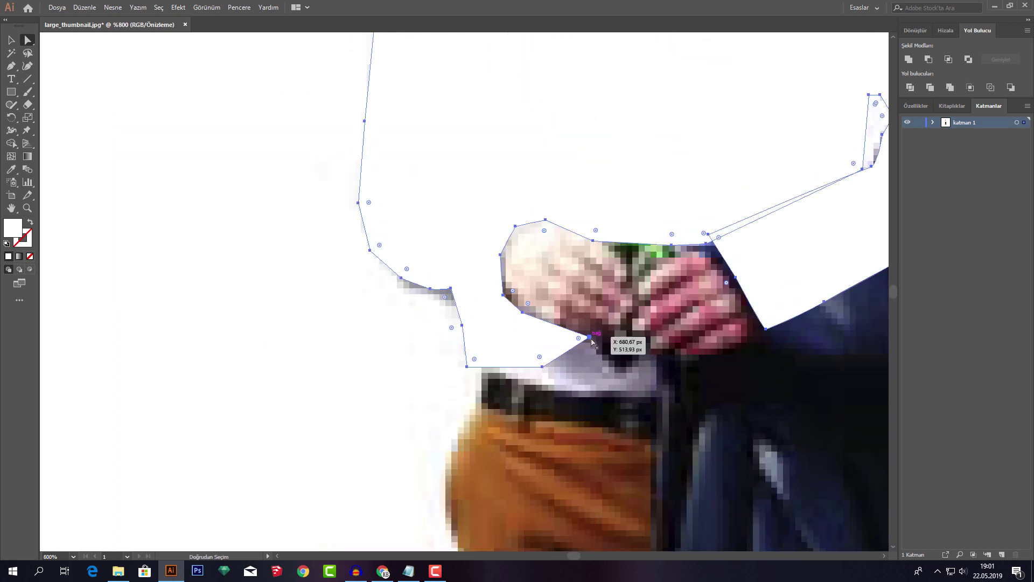
mouse_move(592, 335)
left_mouse_down()
mouse_move(648, 357)
mouse_move(645, 367)
left_mouse_up()
key("ctrl+z")
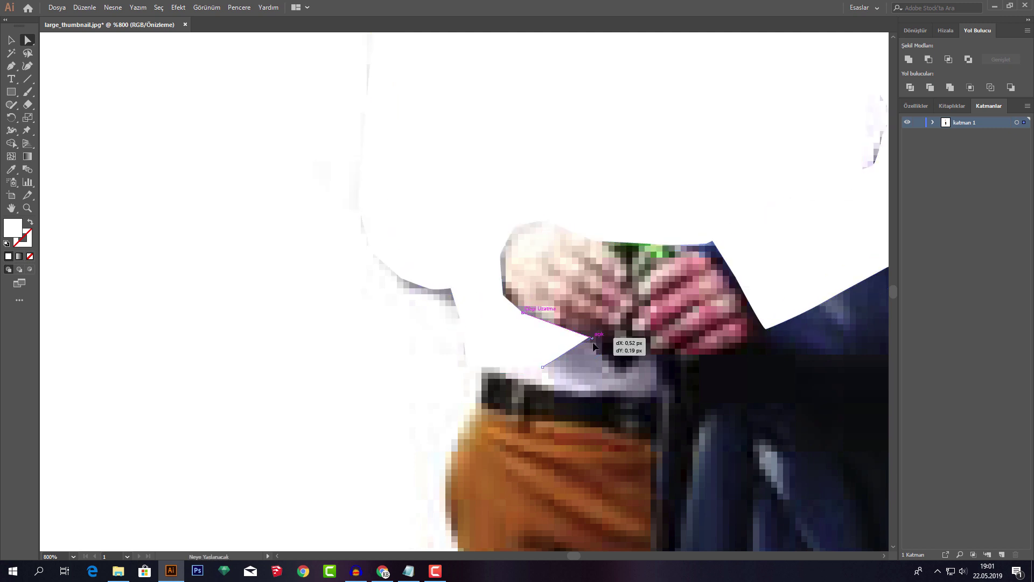
- Fit the shirt edge below the hand, pull the bottom edge to the belt, and nudge the left anchor outward
left_click_drag(646, 366, 654, 353)
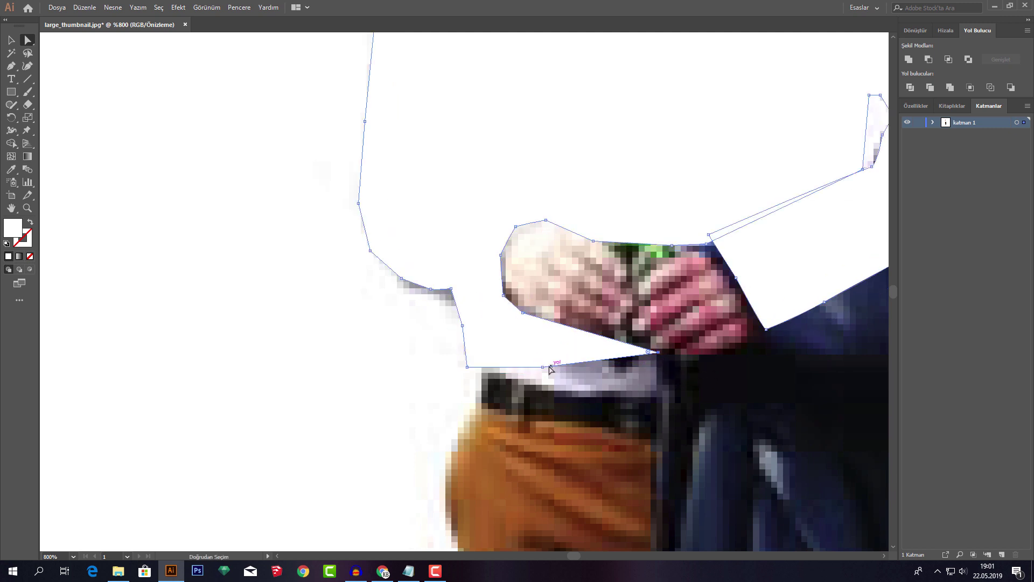
left_click_drag(543, 367, 657, 392)
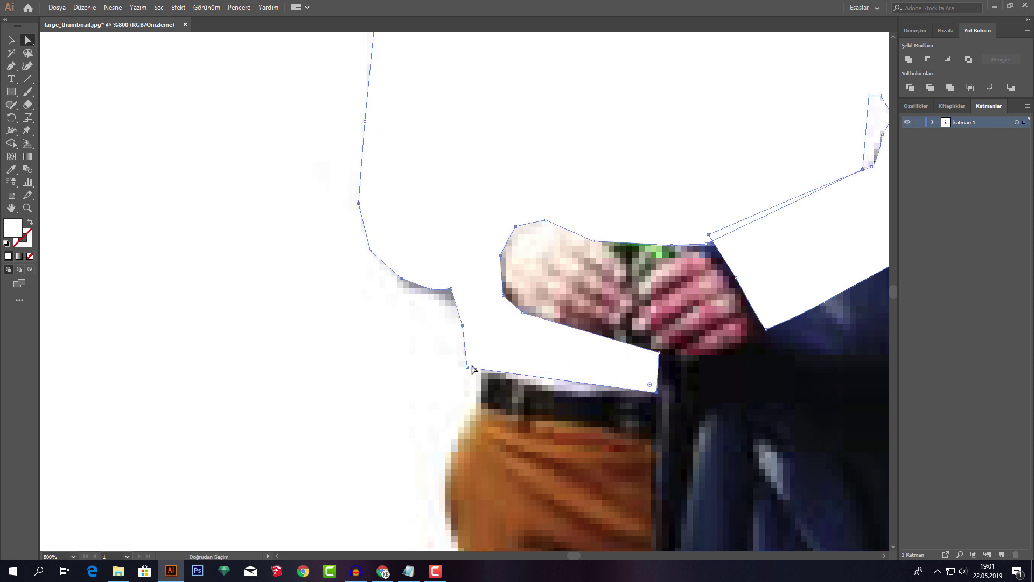
left_click_drag(478, 369, 484, 377)
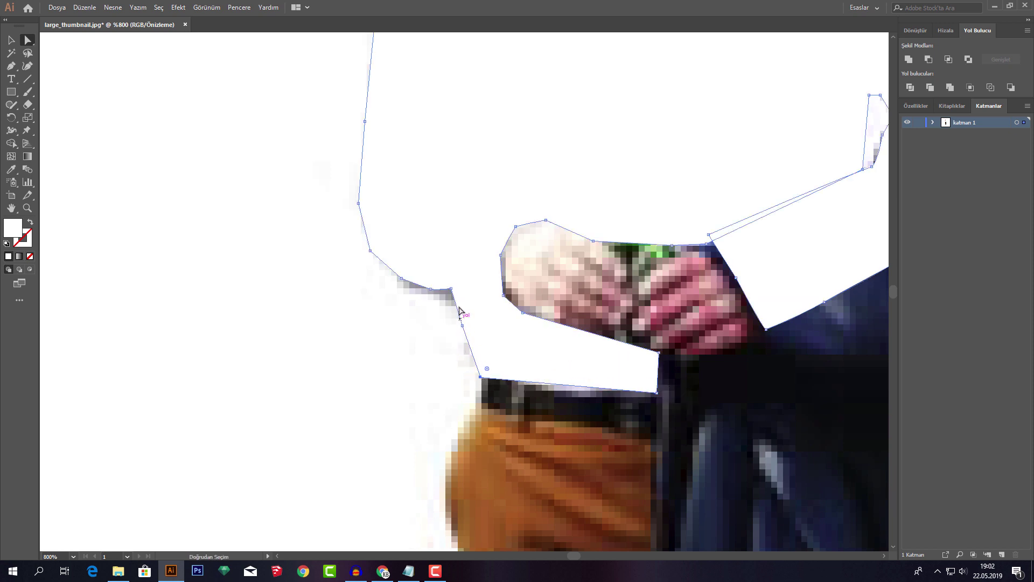
mouse_move(451, 289)
left_mouse_down()
mouse_move(415, 289)
mouse_move(367, 252)
left_mouse_up()
scroll(520, 295, "right", 2)
scroll(471, 381, "right", 2)
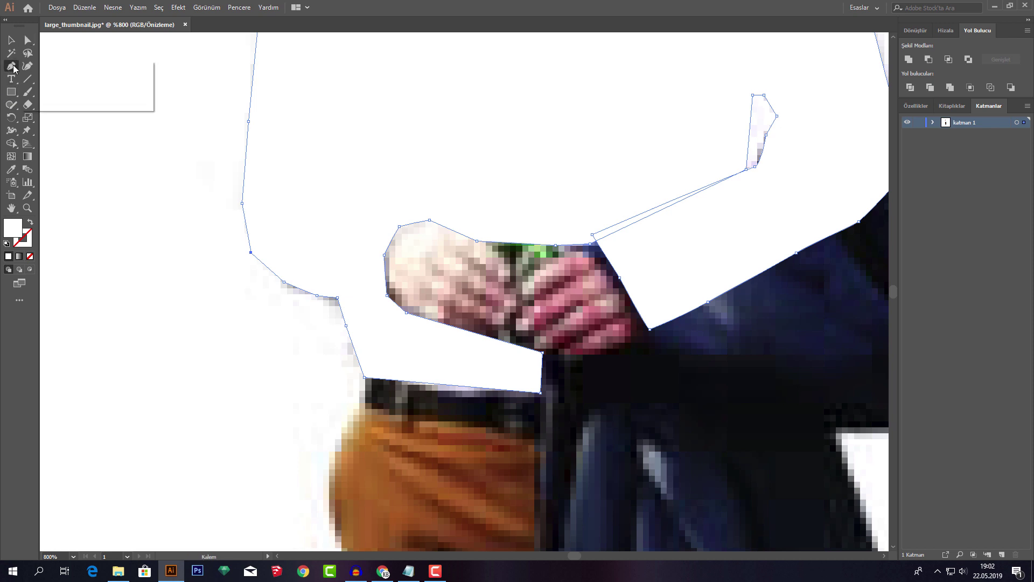
- Return to Direct Selection on the shirt's bottom edge, undoing an accidental whole-shape move
left_click_drag(11, 66, 54, 80)
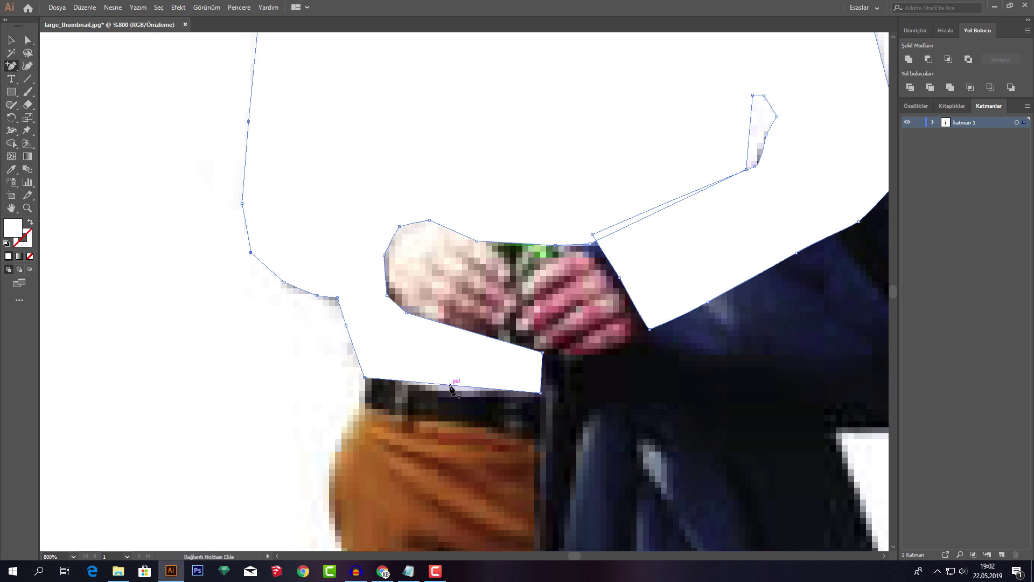
left_click(27, 41)
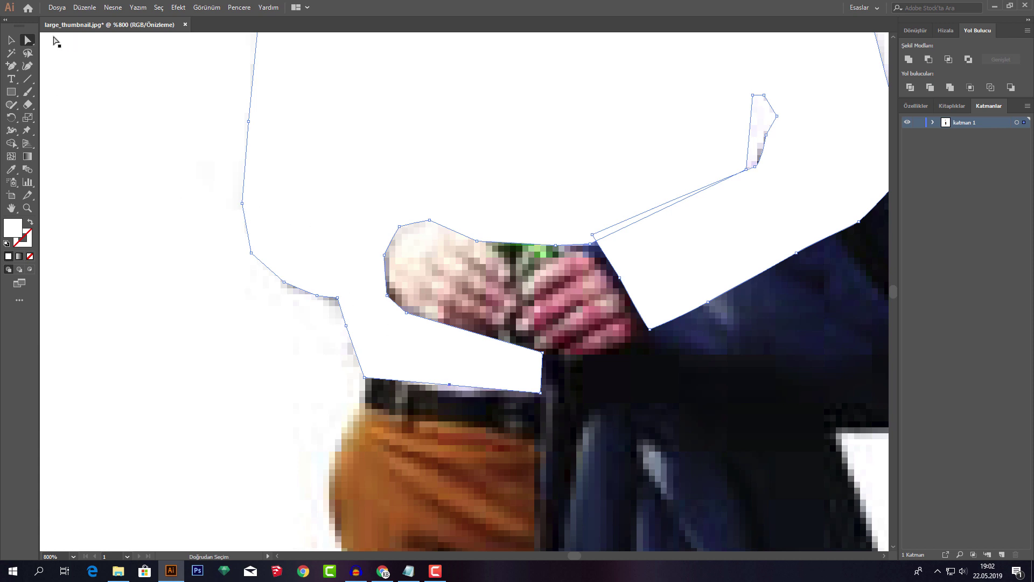
left_click(449, 385)
key("ctrl+a")
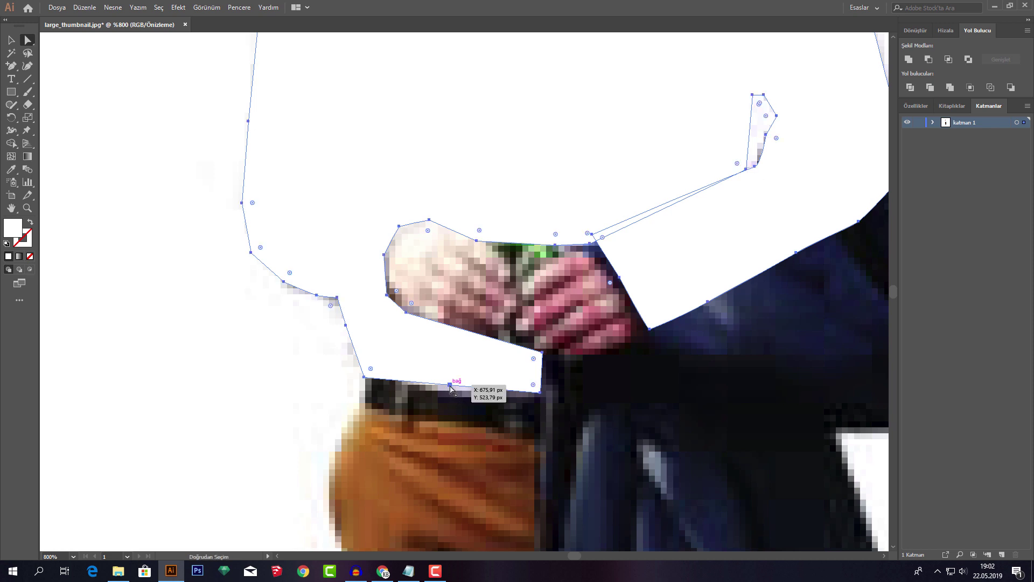
left_click_drag(450, 387, 450, 391)
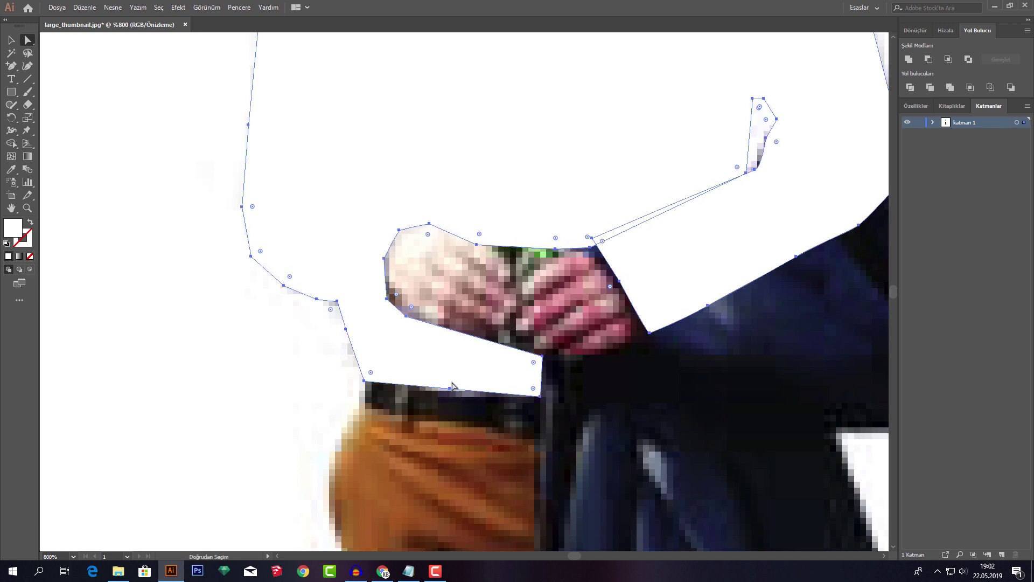
key("ctrl+z")
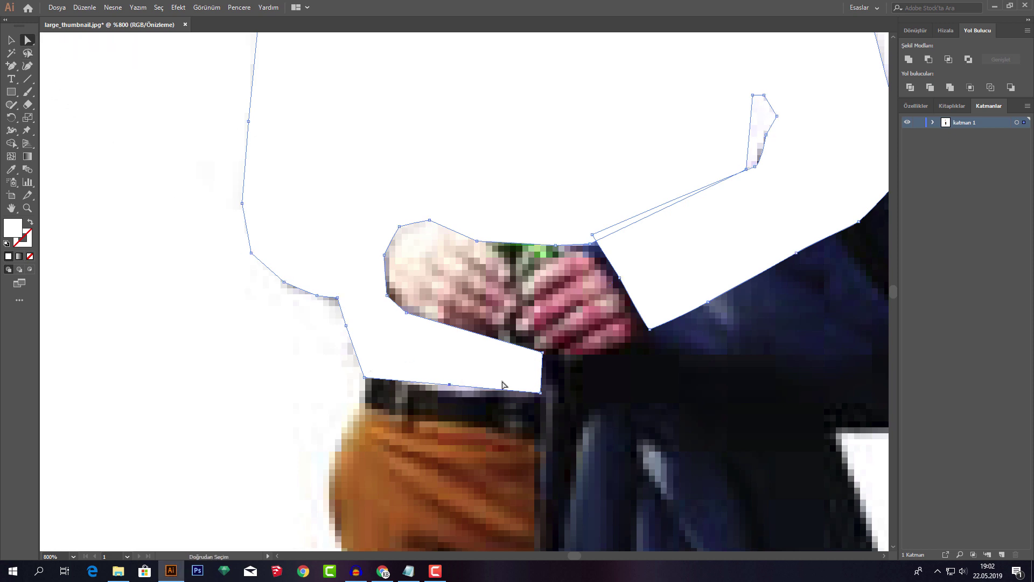
- Drag the middle bottom anchor down level with the belt, then zoom out to view the figure
left_click(462, 401)
left_click(450, 385)
left_click_drag(451, 386, 450, 394)
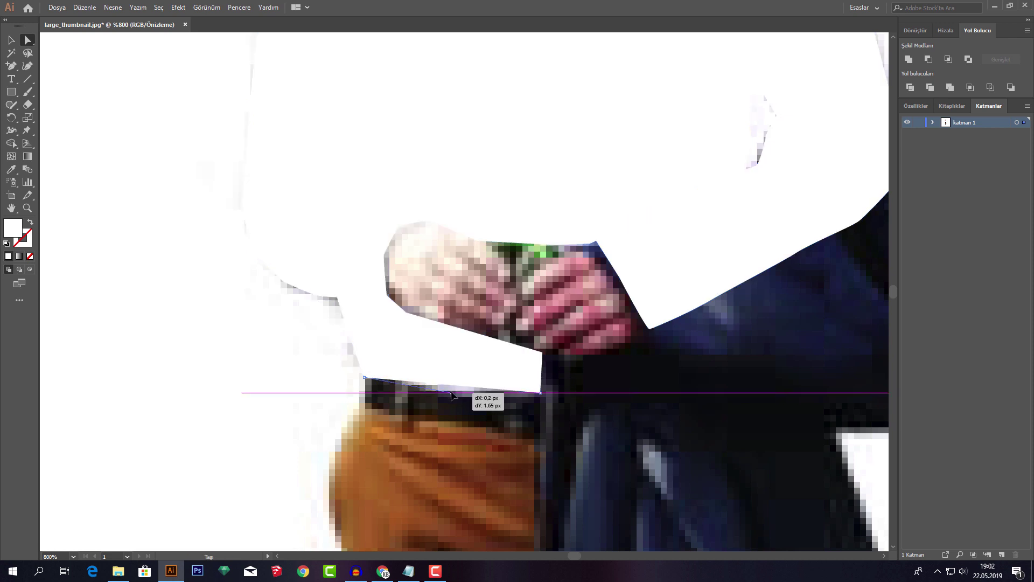
scroll(515, 313, "down", 3)
scroll(515, 304, "down", 1)
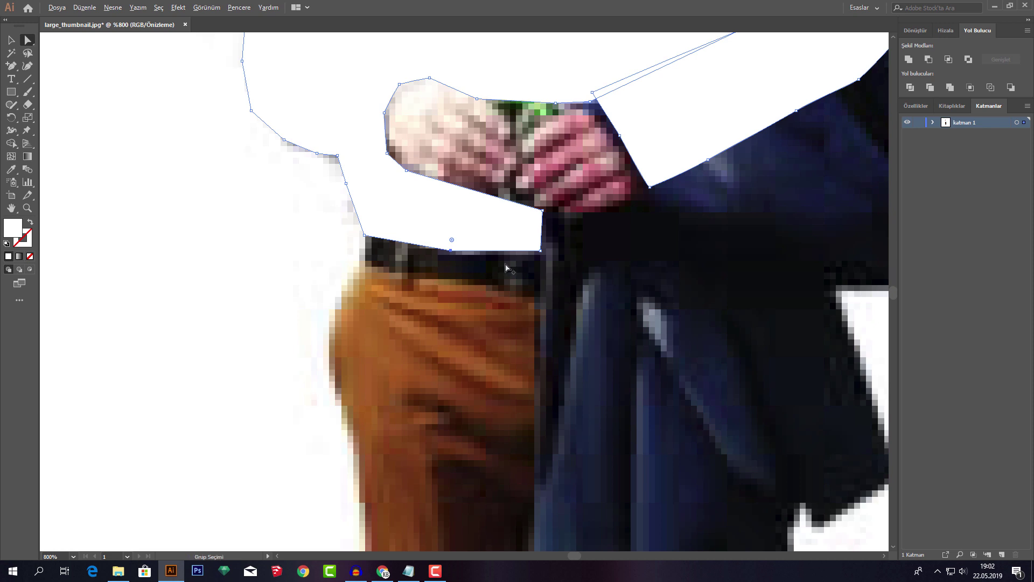
key("ctrl+1")
key("ctrl+plus")
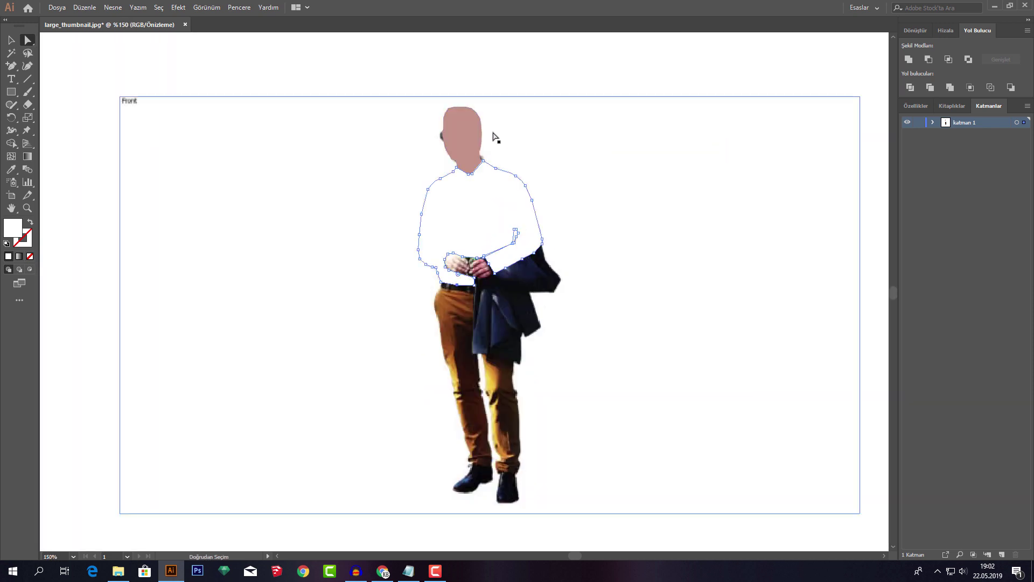
- Deselect the shirt, take the Pen tool and sample the trousers' brown as fill colour
left_click(651, 237)
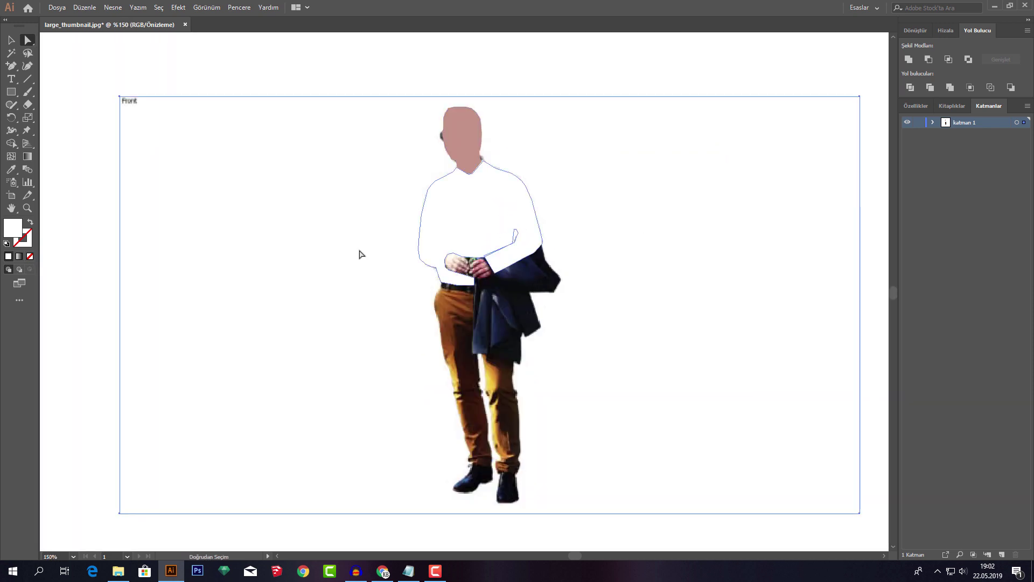
left_click(476, 186)
scroll(459, 334, "up", 3)
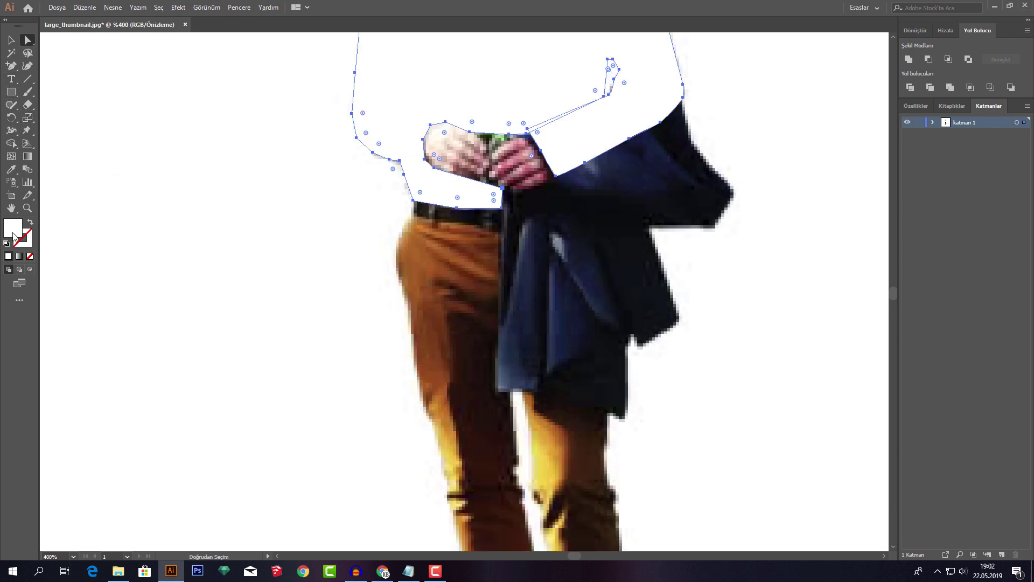
left_click(340, 239)
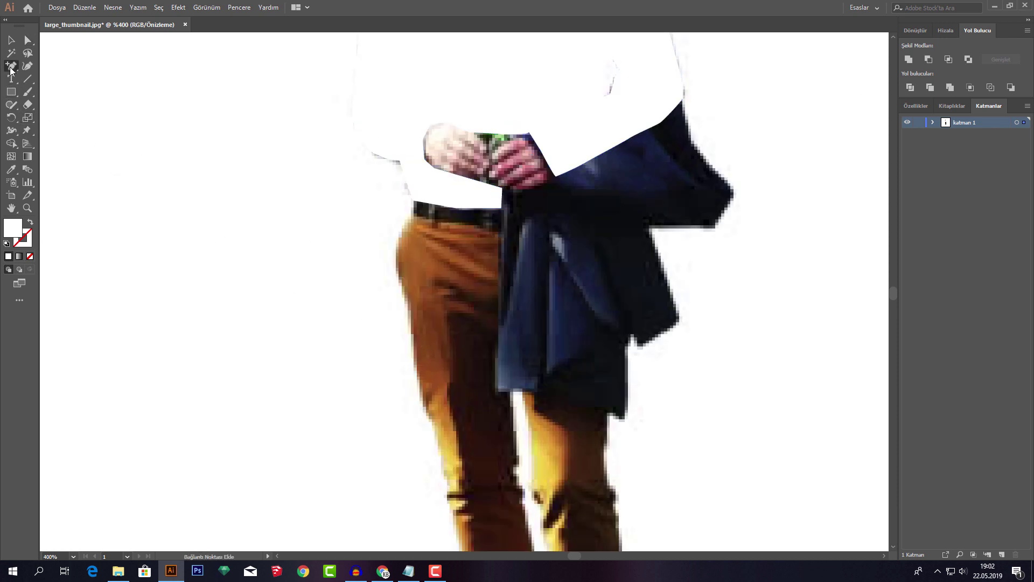
left_click_drag(11, 67, 48, 65)
double_click(16, 232)
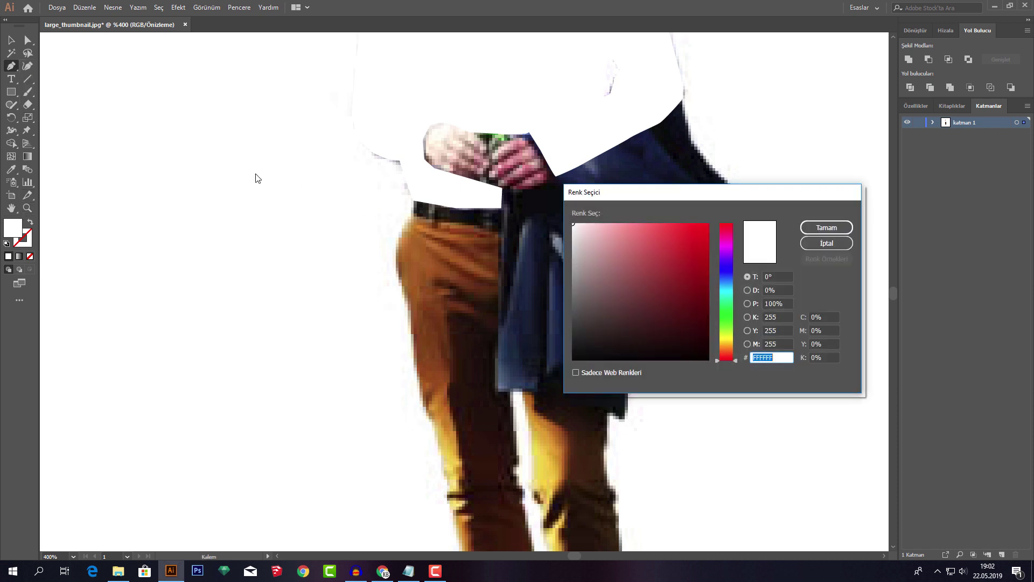
left_click(823, 244)
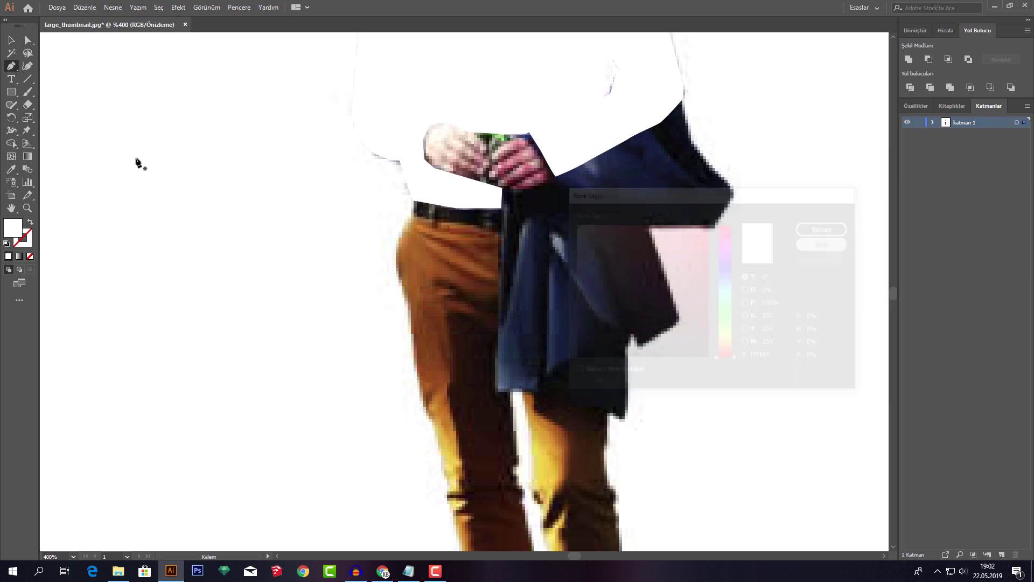
left_click(11, 169)
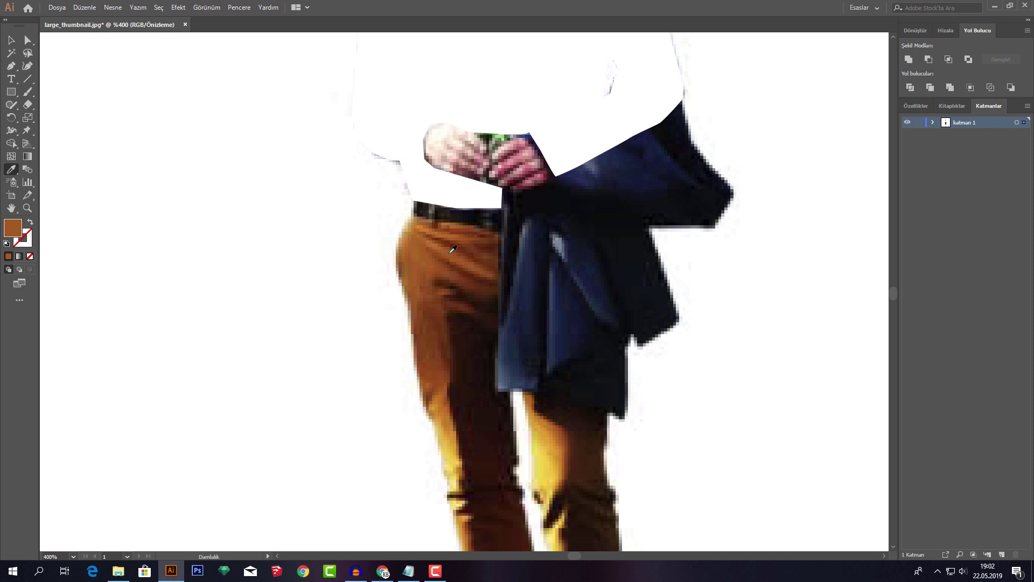
scroll(501, 237, "up", 3)
- Trace the trouser outline from the belt, curving around the left hip and down the left leg
left_click(493, 220)
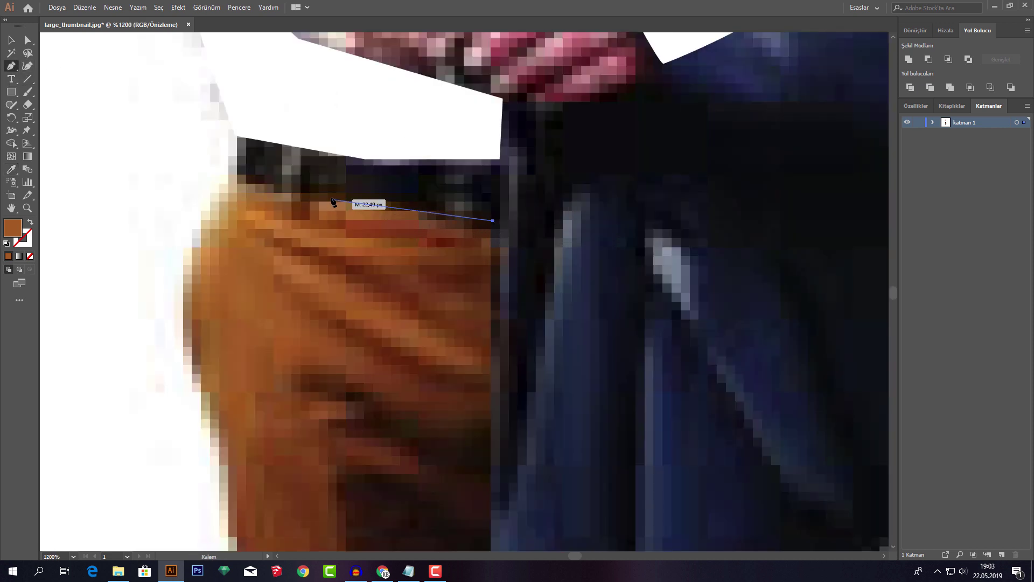
left_click(335, 194)
left_click(233, 174)
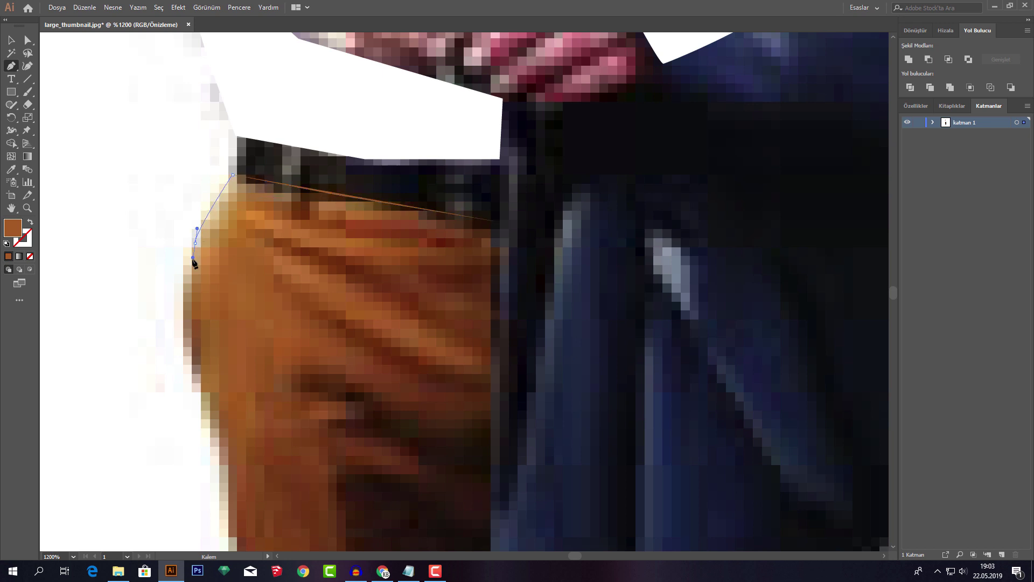
left_click_drag(186, 295, 188, 311)
left_click(192, 372)
left_click(207, 403)
left_click(214, 435)
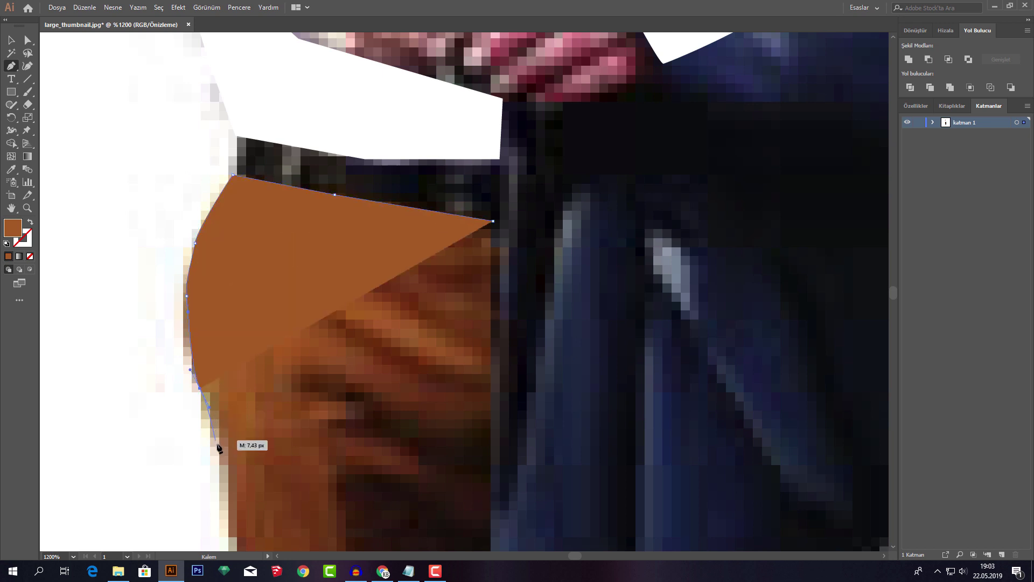
left_click(222, 454)
scroll(231, 426, "down", 5)
scroll(241, 416, "down", 1)
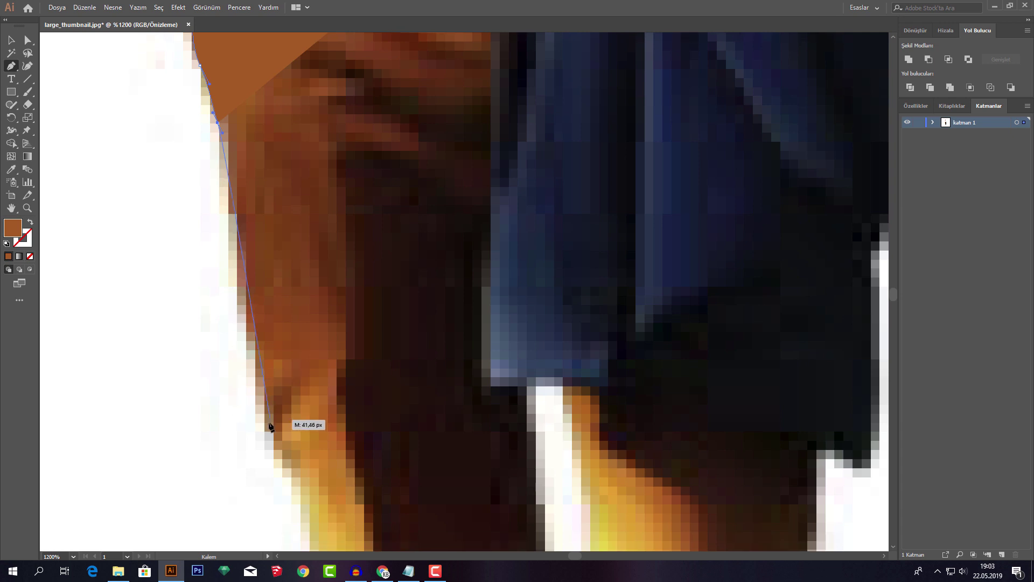
left_click(280, 460)
- Continue the trouser outline down the lower leg and along the hem above the shoe
scroll(291, 468, "down", 2)
left_click(318, 395)
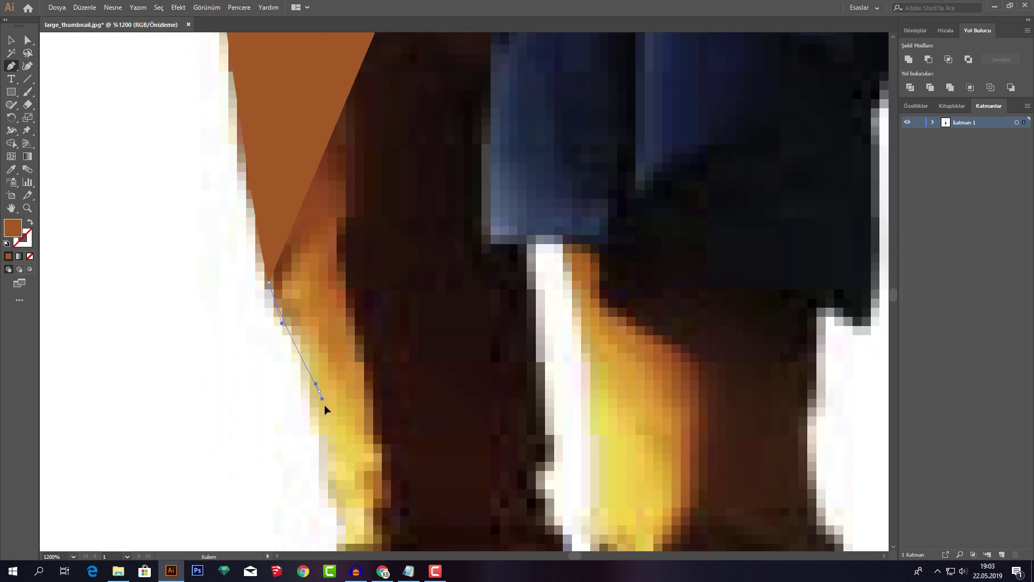
scroll(324, 420, "down", 1)
scroll(328, 441, "down", 2)
scroll(335, 439, "down", 1)
left_click(351, 371)
left_click(351, 393)
scroll(370, 420, "down", 1)
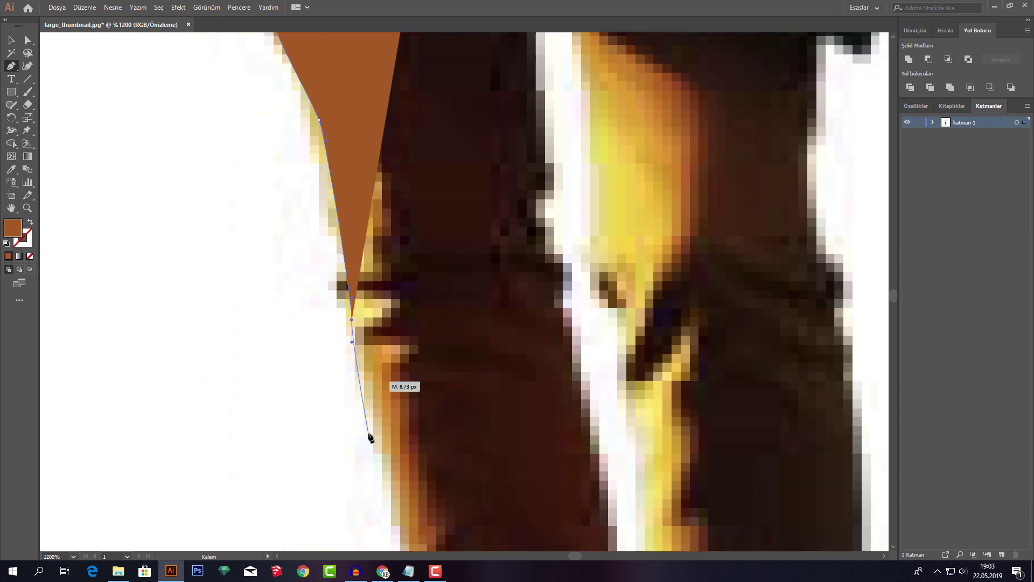
scroll(389, 425, "down", 1)
left_click(383, 409)
left_click(393, 427)
left_click(403, 445)
scroll(410, 452, "down", 2)
scroll(425, 439, "down", 1)
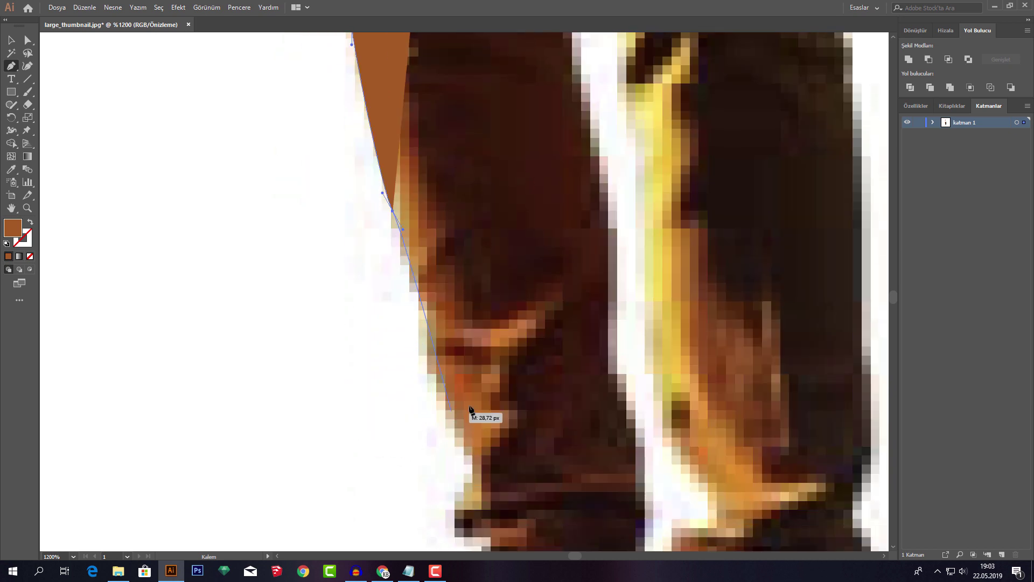
scroll(474, 415, "down", 1)
left_click(474, 403)
scroll(477, 420, "down", 2)
left_click(473, 377)
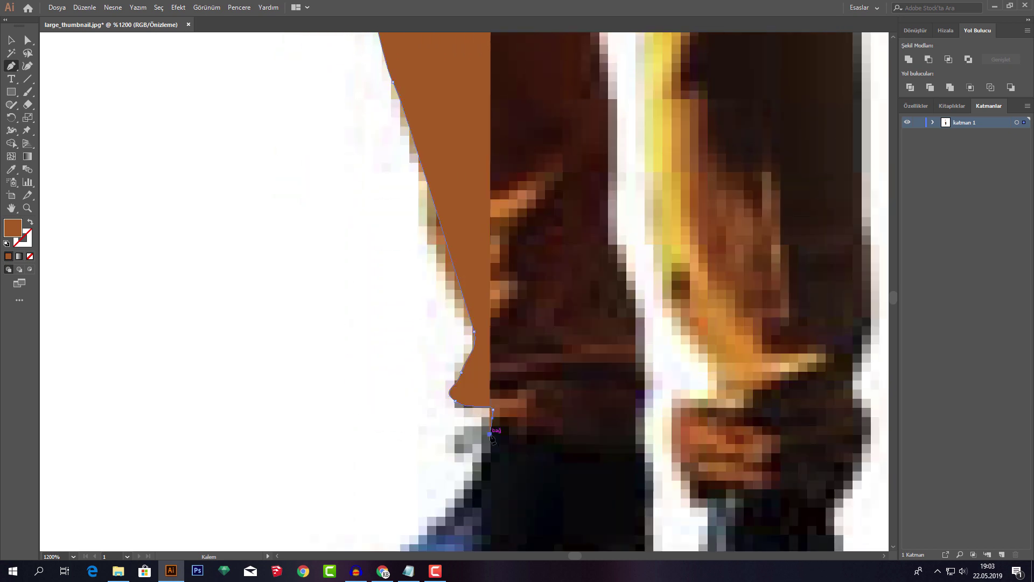
scroll(474, 388, "down", 3)
scroll(535, 175, "down", 2, "alt")
scroll(624, 411, "down", 2, "alt")
scroll(508, 415, "down", 2, "alt")
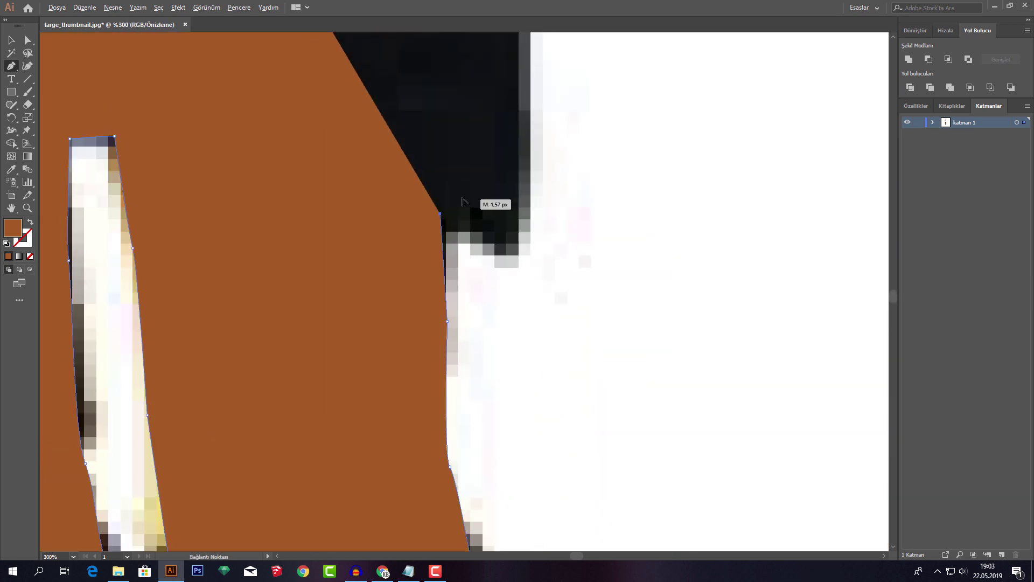
scroll(463, 210, "down", 1, "alt")
- Follow the jacket's edge back up and close the trousers shape along the waist
scroll(467, 207, "up", 1)
scroll(467, 207, "up", 3, "alt")
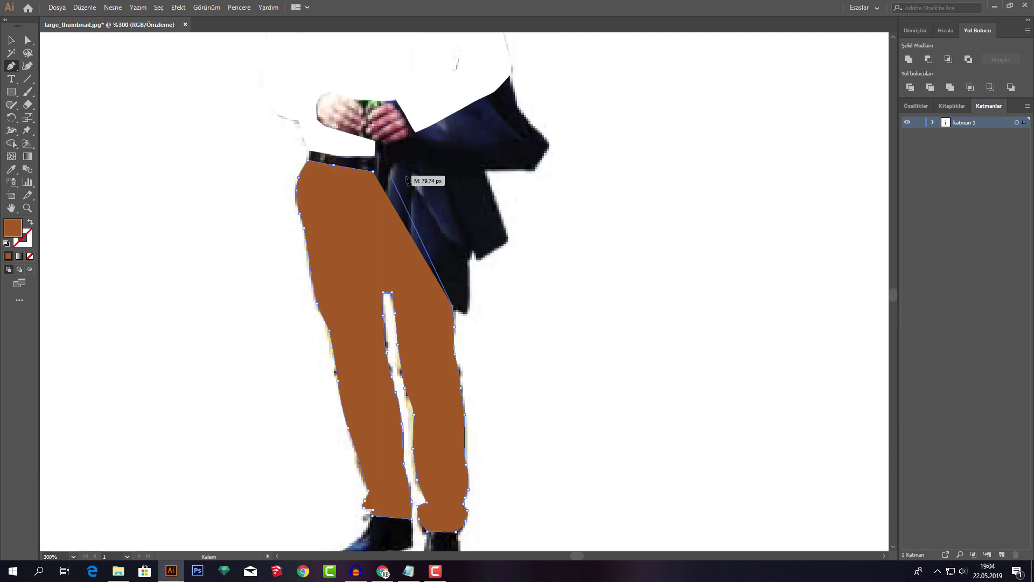
scroll(466, 216, "up", 1)
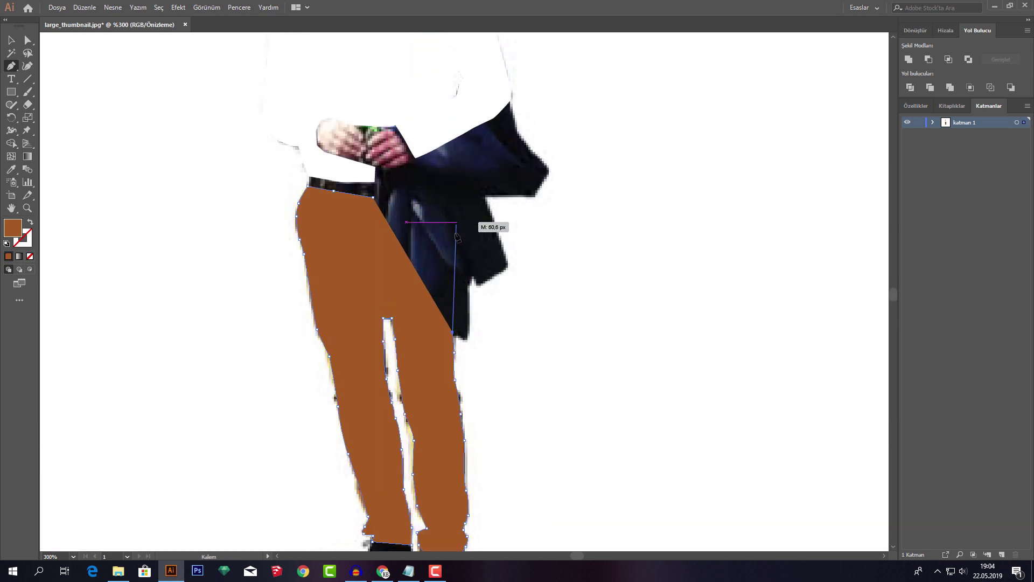
scroll(453, 284, "up", 2, "alt")
left_click(466, 279)
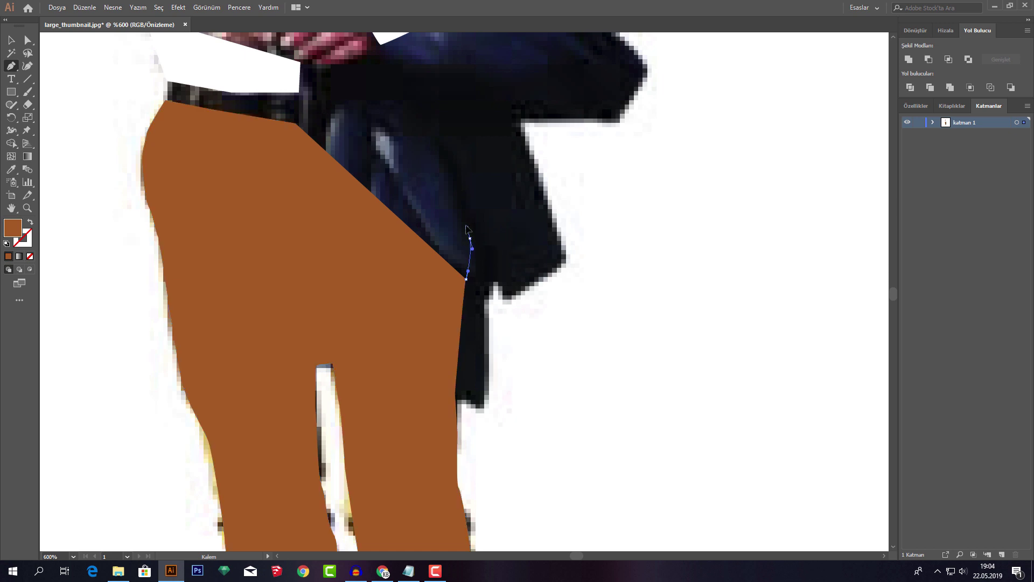
left_click_drag(470, 237, 466, 227)
scroll(466, 204, "up", 1)
scroll(467, 205, "up", 1)
left_click_drag(473, 174, 476, 171)
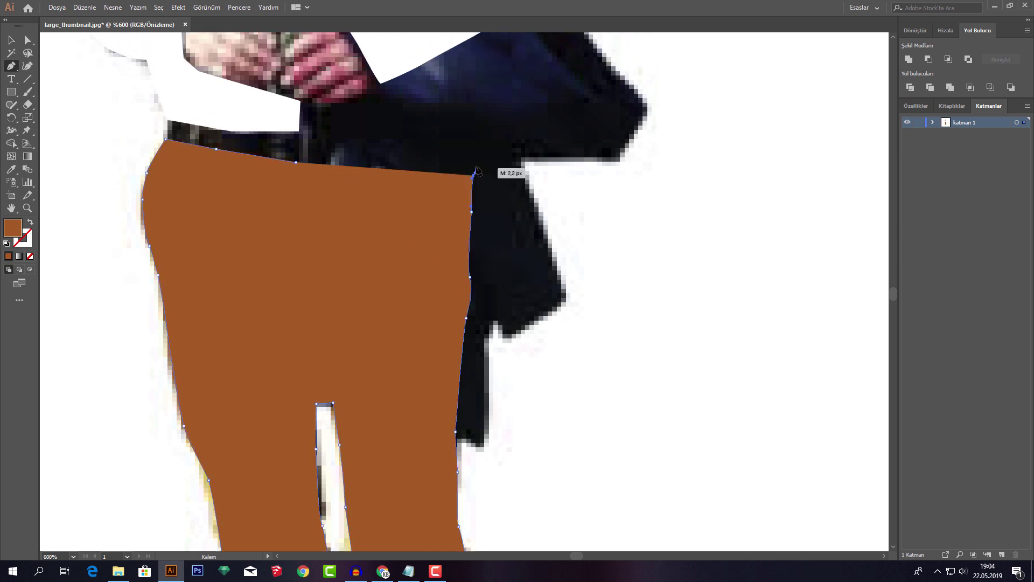
left_click(475, 162)
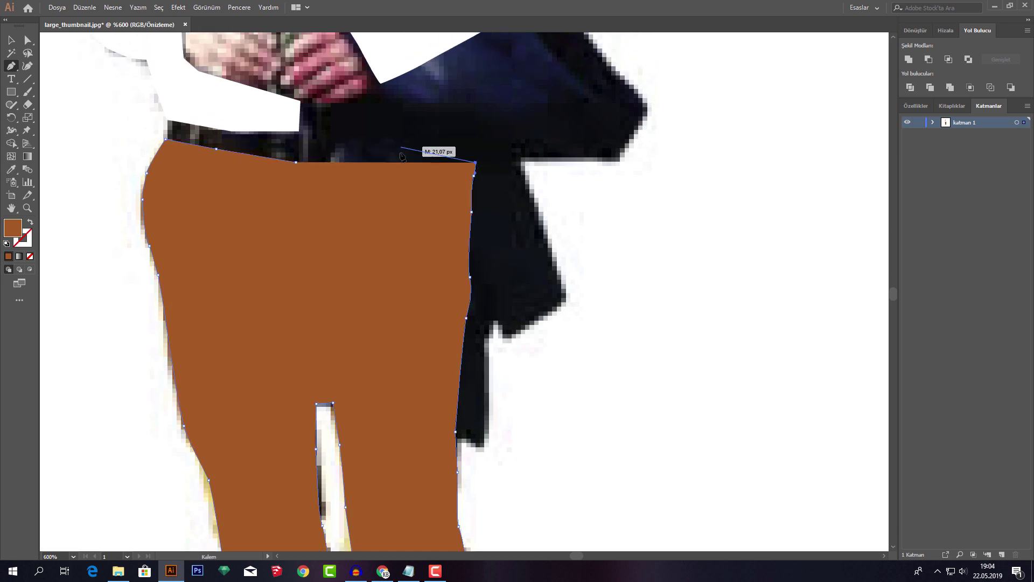
left_click(384, 163)
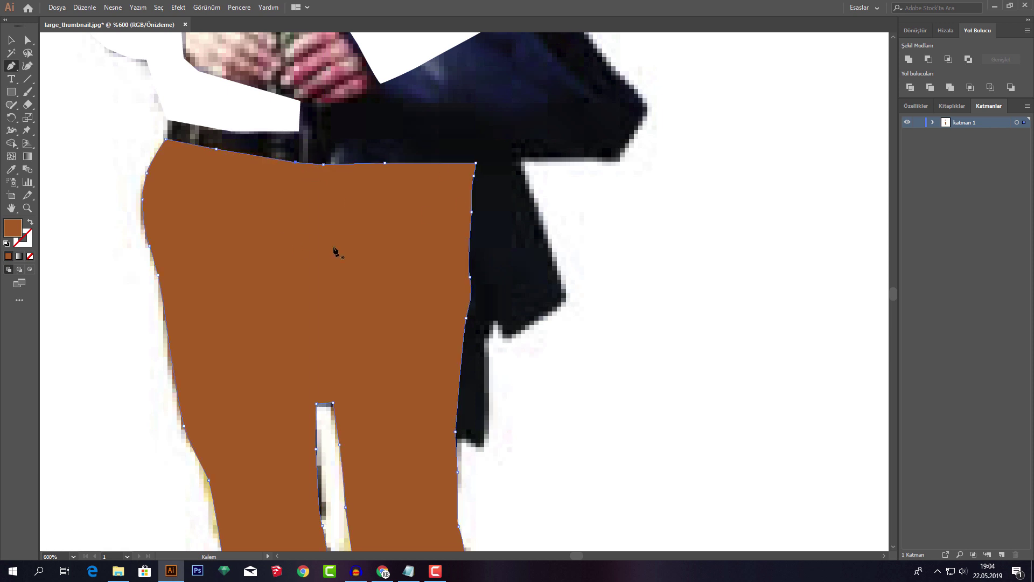
left_click(26, 42)
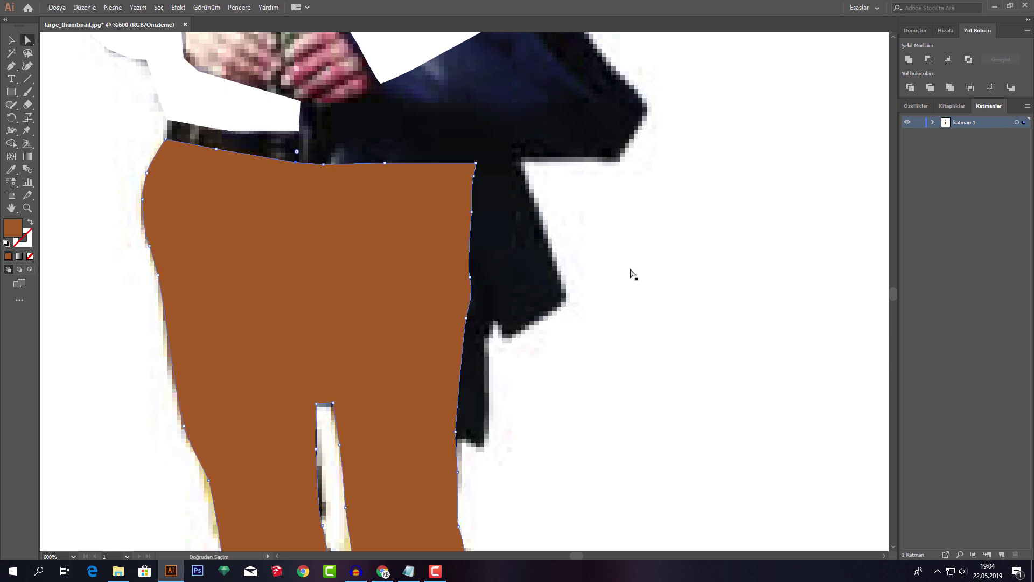
- Zoom the view in on the waist area around the belt
scroll(426, 319, "down", 4)
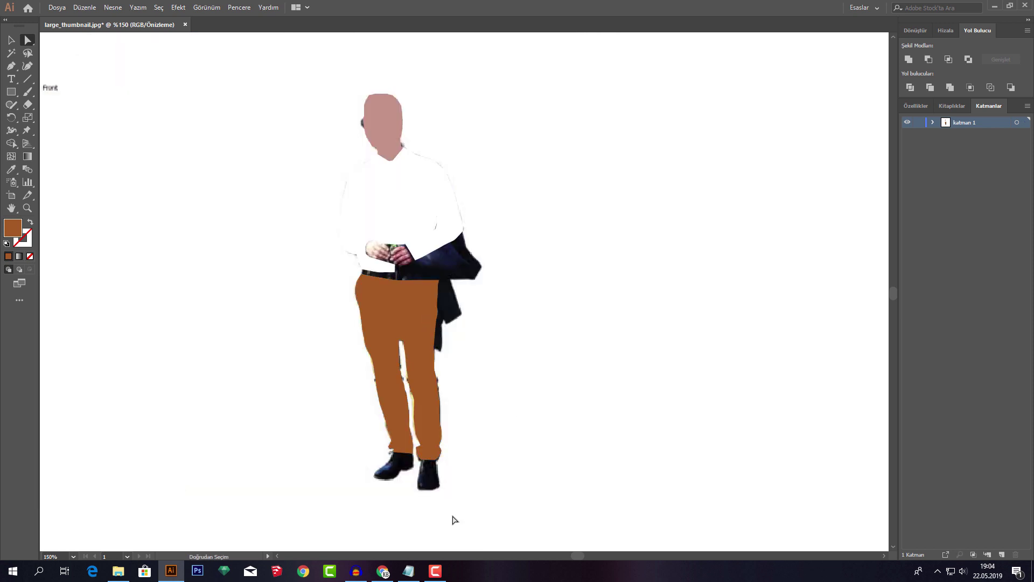
scroll(365, 359, "up", 2)
scroll(416, 330, "up", 2)
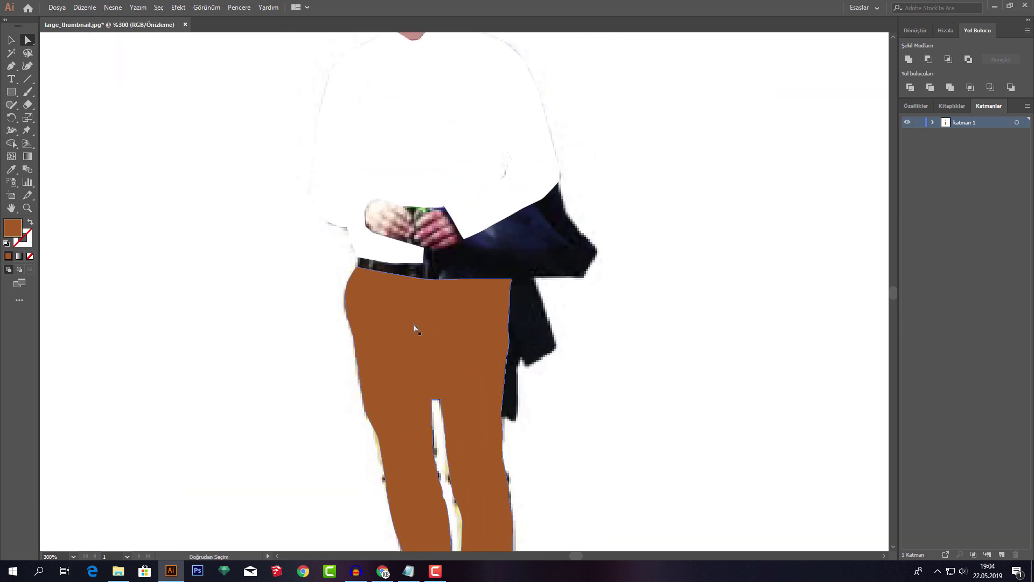
scroll(422, 312, "up", 1)
scroll(396, 314, "up", 2)
scroll(233, 247, "up", 2)
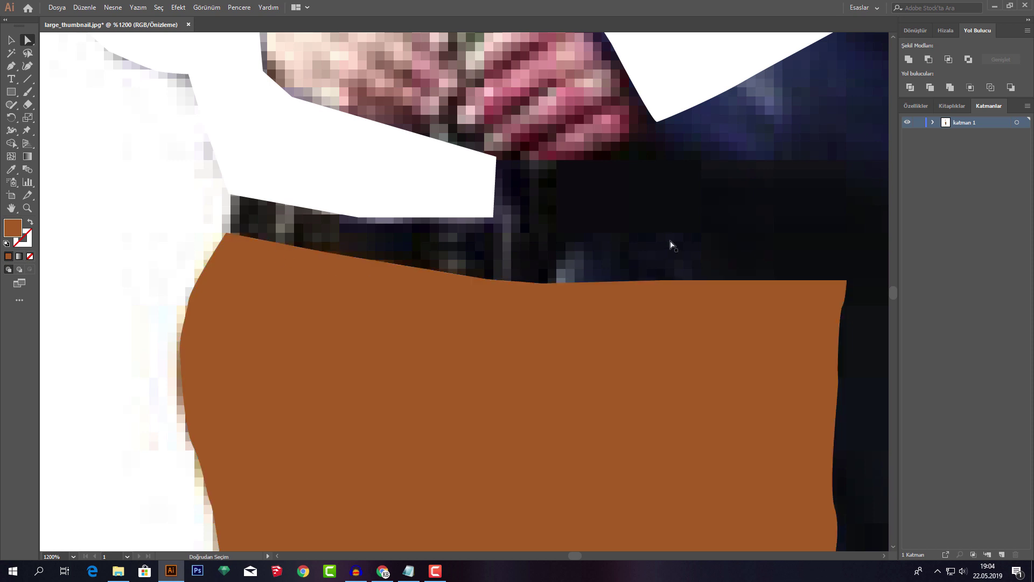
scroll(670, 243, "down", 1)
scroll(662, 248, "up", 2)
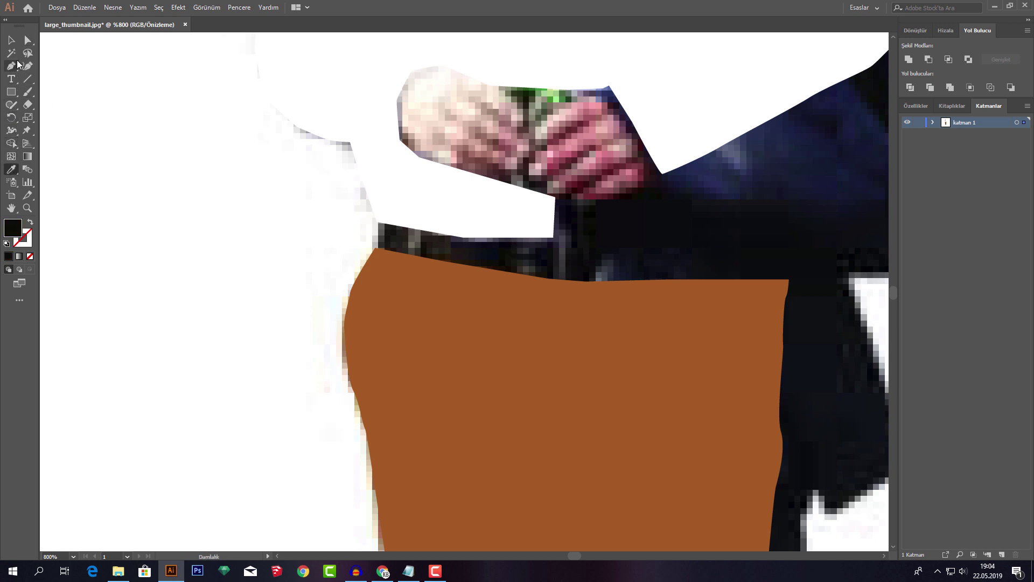
- With the Pen tool, place the belt's lower-edge anchors along the trousers' top edge
left_click_drag(15, 67, 76, 69)
scroll(379, 228, "up", 1)
scroll(380, 227, "up", 1)
scroll(377, 259, "up", 1)
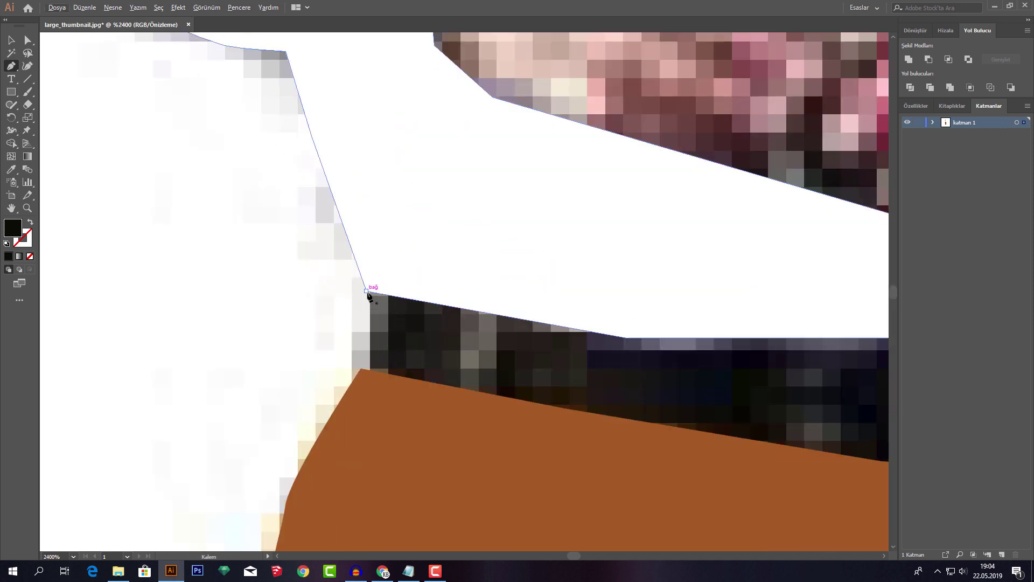
scroll(403, 372, "down", 5)
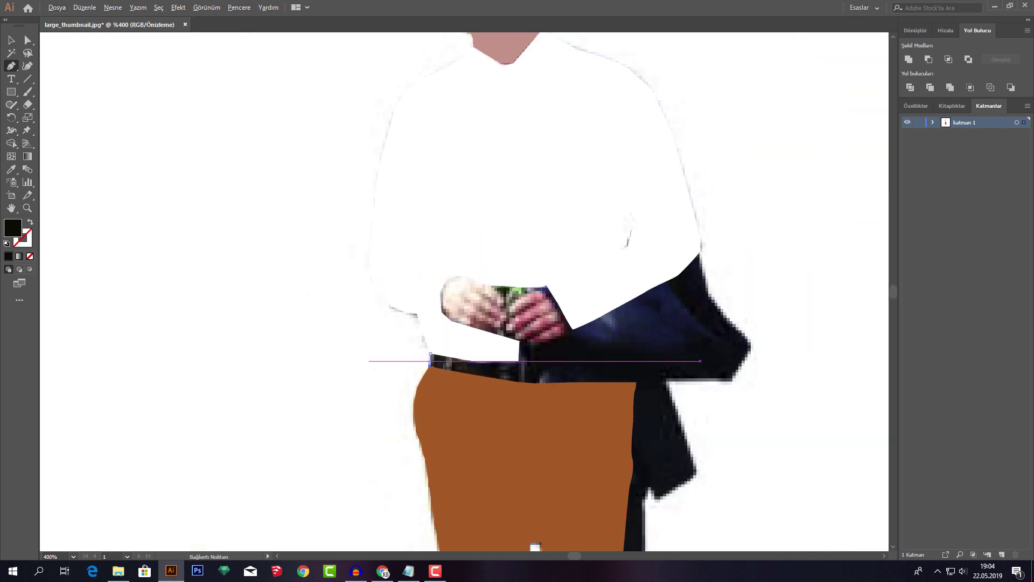
scroll(517, 386, "up", 5)
left_click(516, 383)
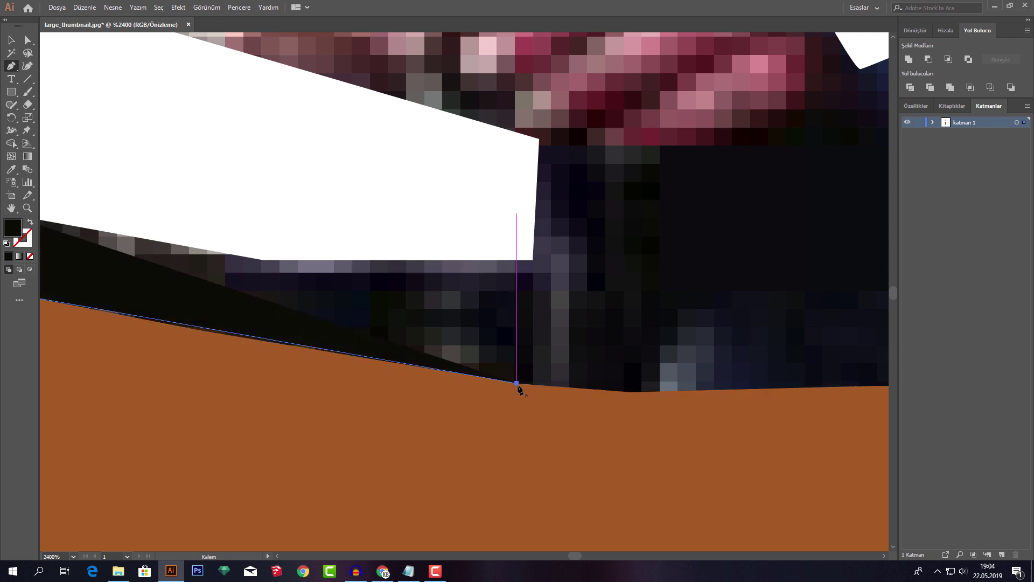
left_click(630, 391)
- Add the belt's right corners at the jacket and trace its top edge back to the left end
scroll(587, 342, "right", 2)
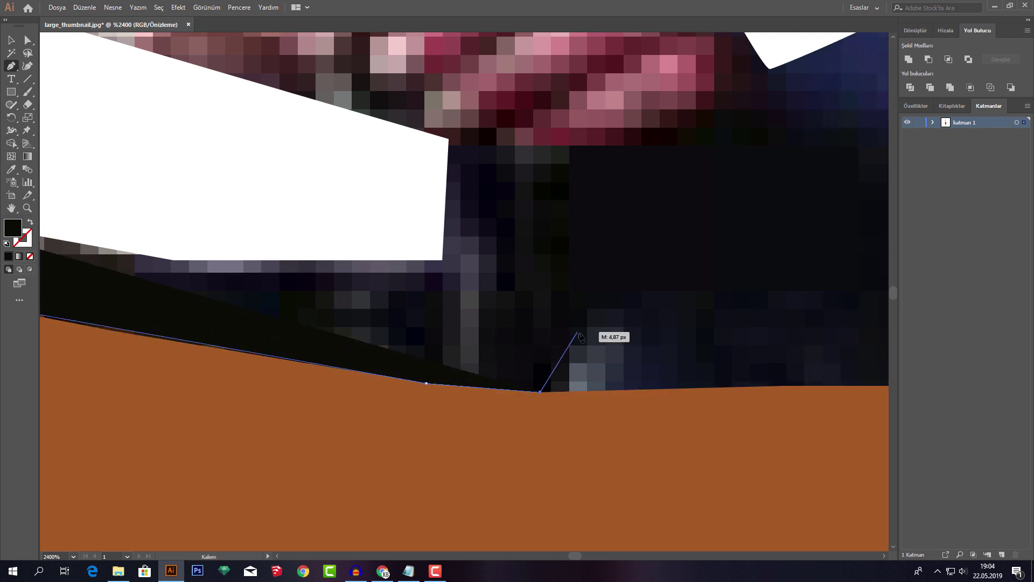
scroll(580, 337, "down", 1)
scroll(594, 340, "down", 4)
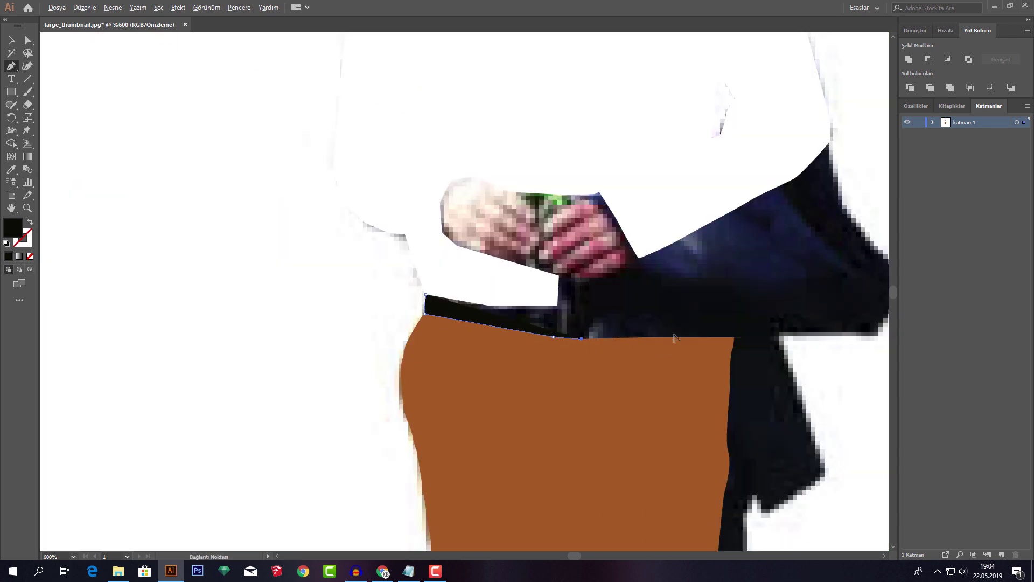
left_click(734, 337)
left_click(752, 318)
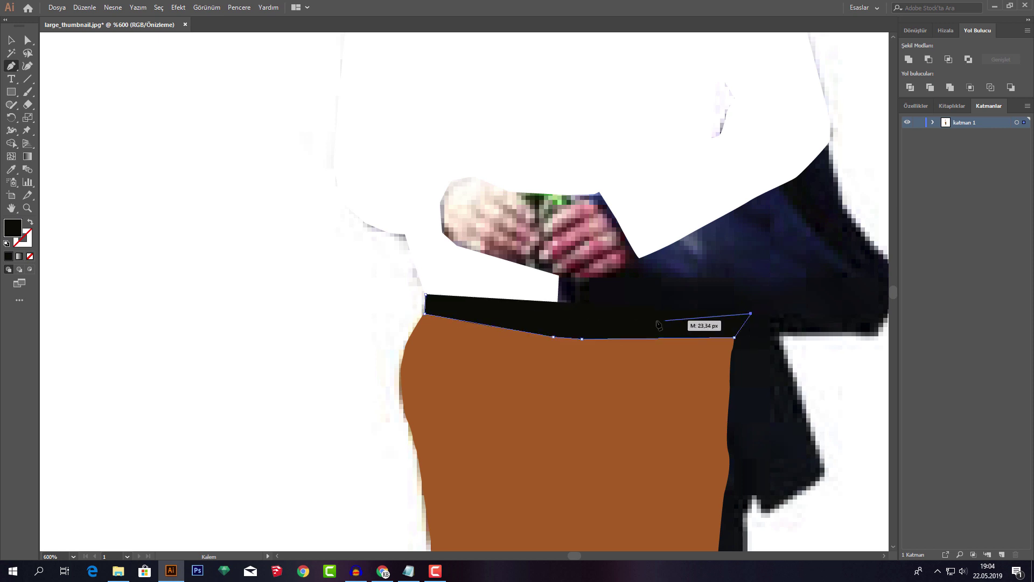
left_click(640, 321)
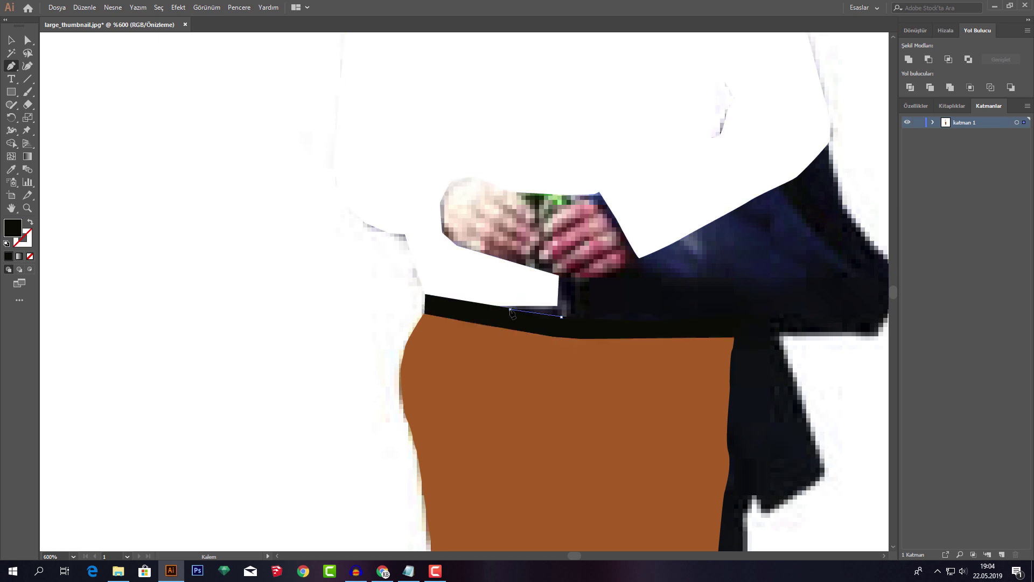
scroll(491, 308, "up", 1)
left_click(509, 335)
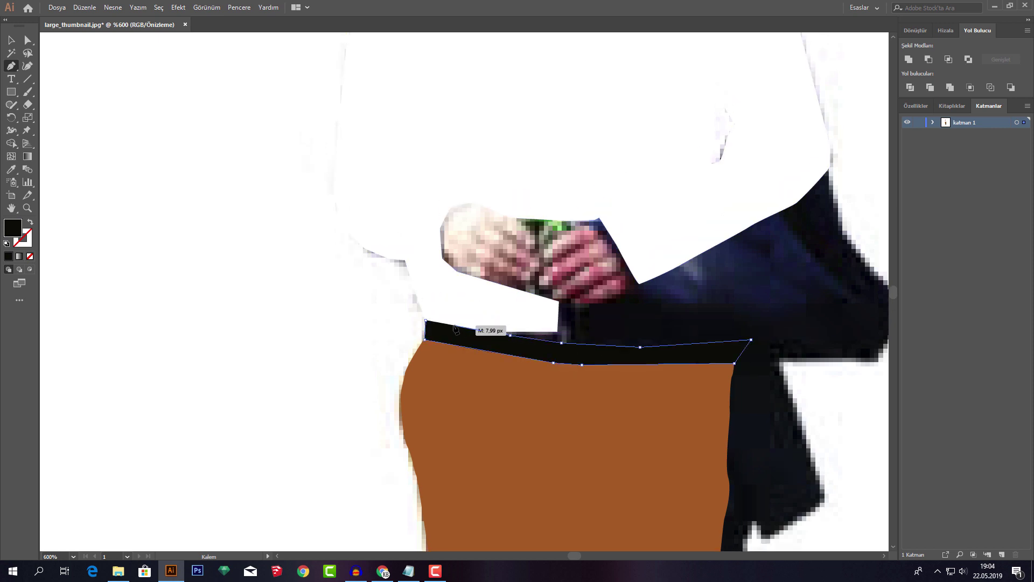
left_click(482, 331)
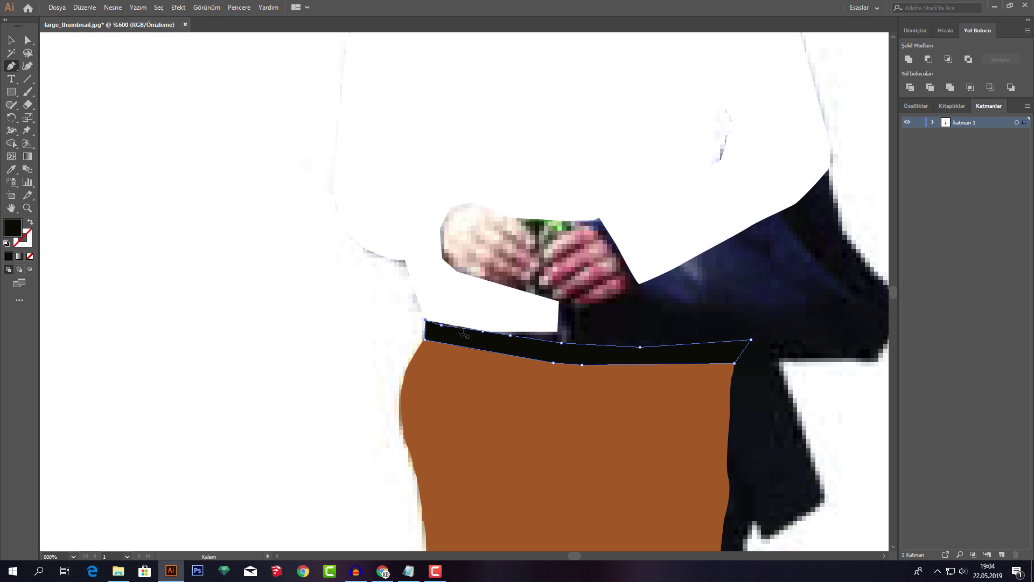
left_click(14, 40)
- Send the white shirt shape one step backward in the stacking order
scroll(549, 307, "down", 5)
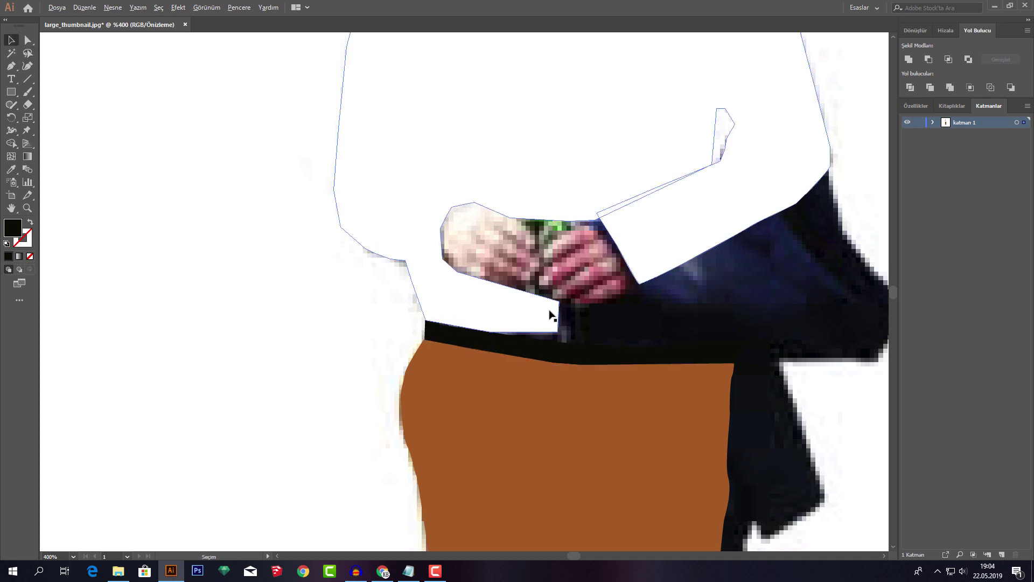
left_click(603, 314)
scroll(600, 331, "up", 4)
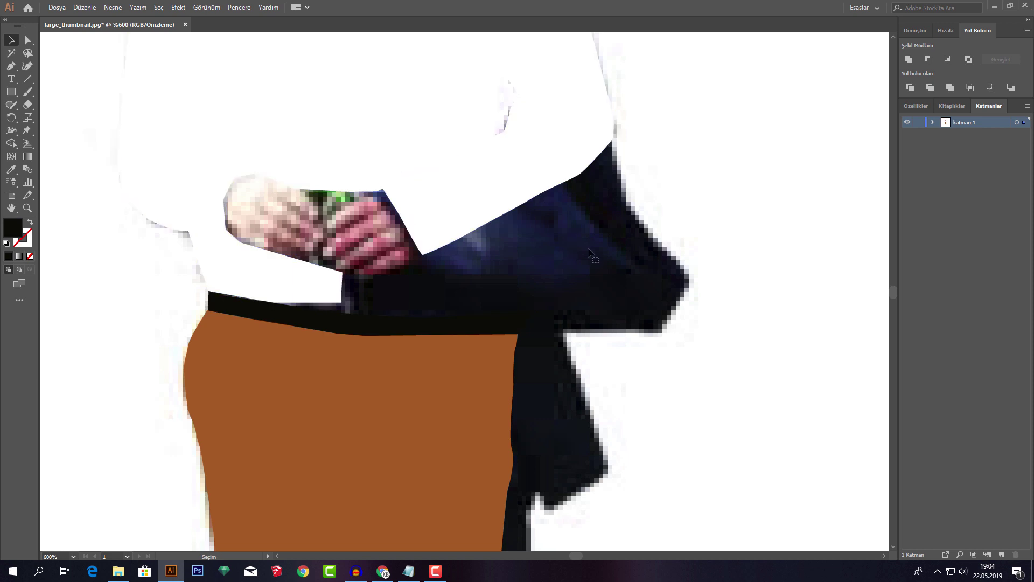
left_click(506, 175)
scroll(523, 199, "up", 2)
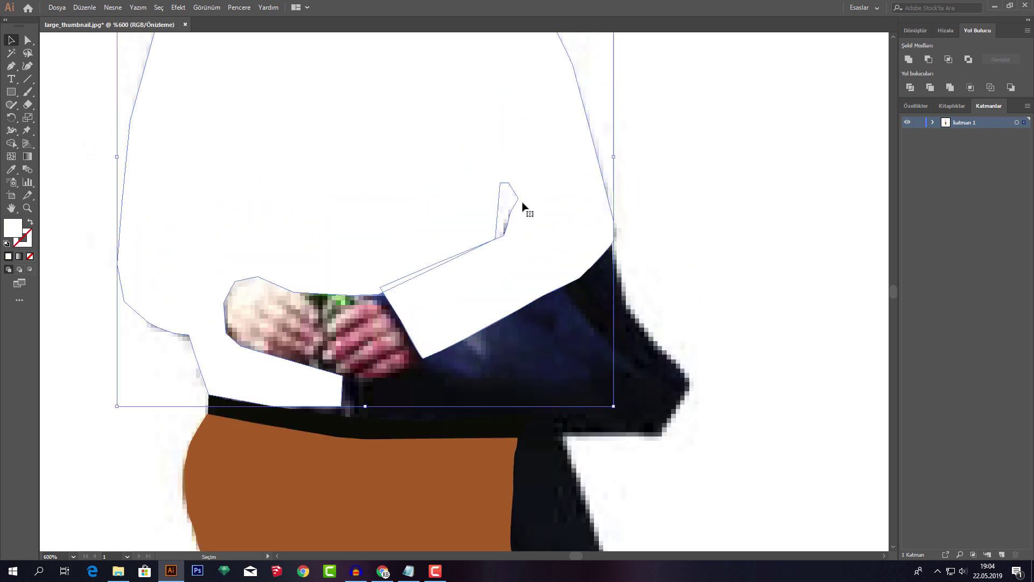
scroll(521, 208, "up", 1)
scroll(520, 207, "down", 2)
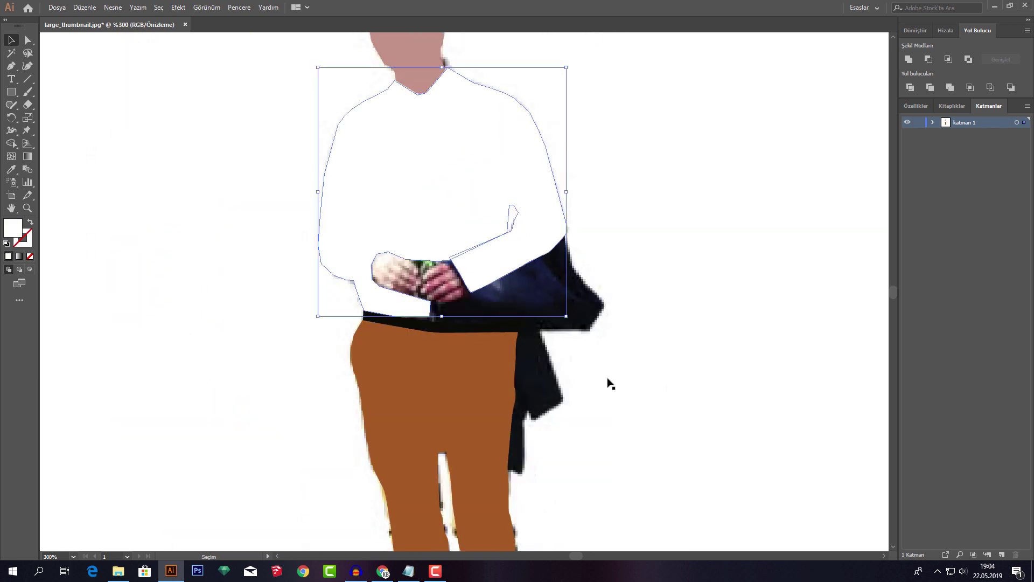
scroll(456, 263, "up", 2)
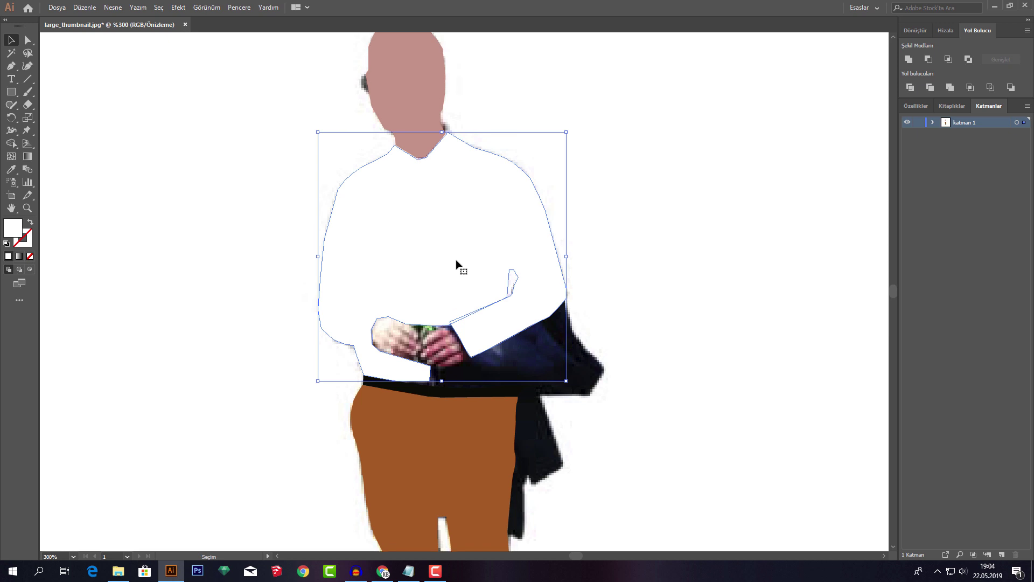
right_click(481, 327)
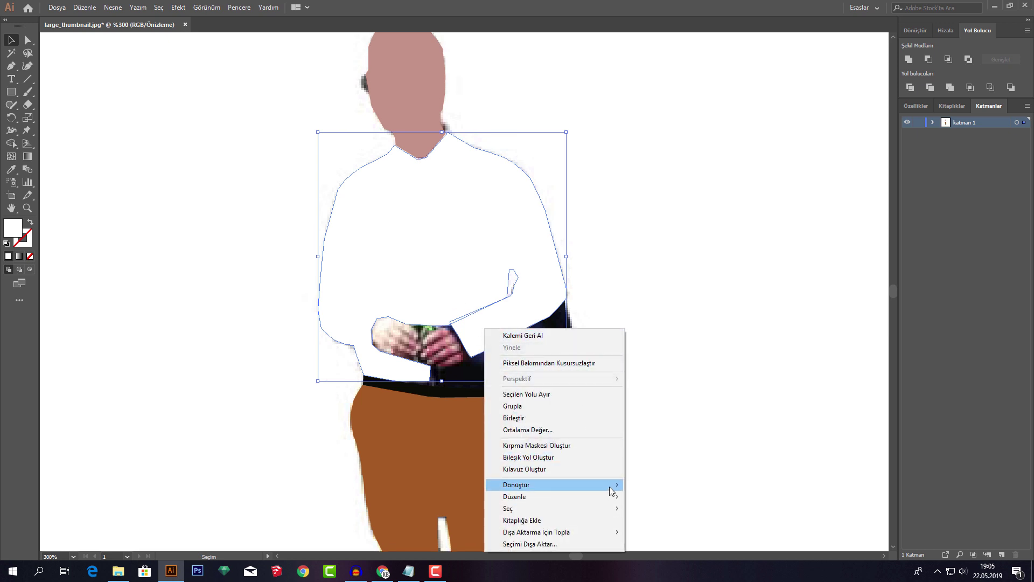
mouse_move(514, 496)
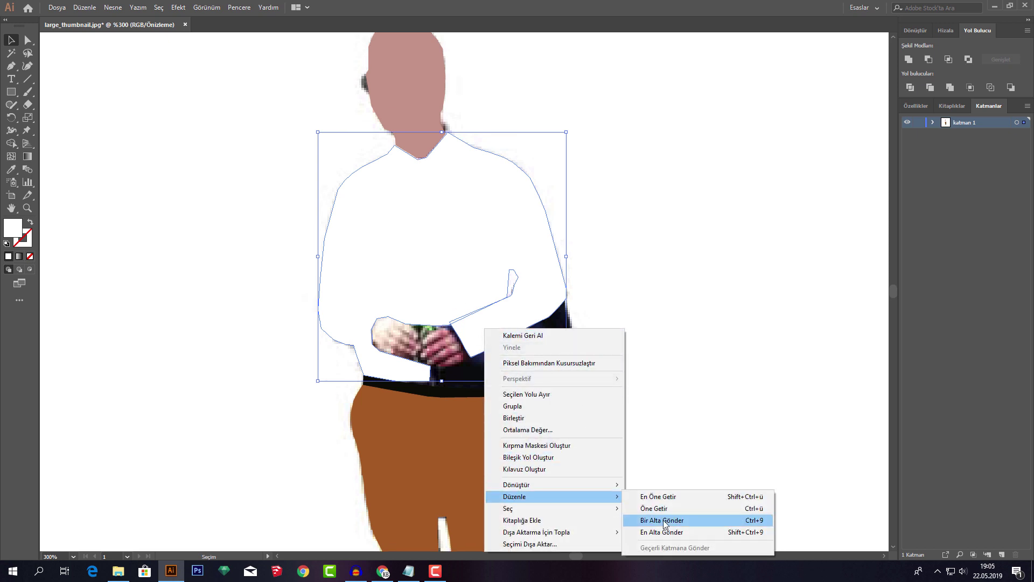
left_click(664, 521)
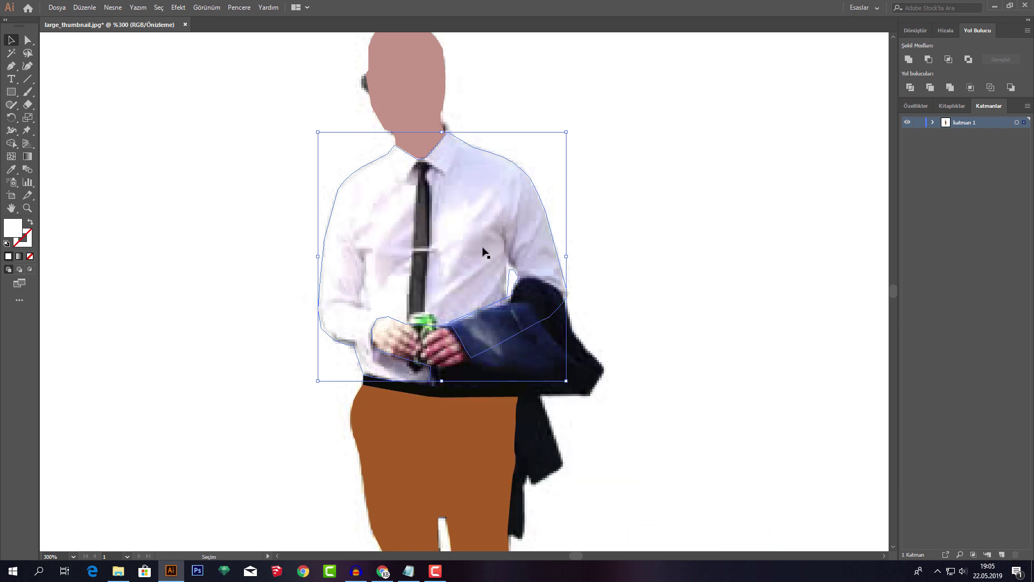
- Check the paths in Outline view, then send the brown trousers shape behind the photo
left_click(669, 251)
key("ctrl+y")
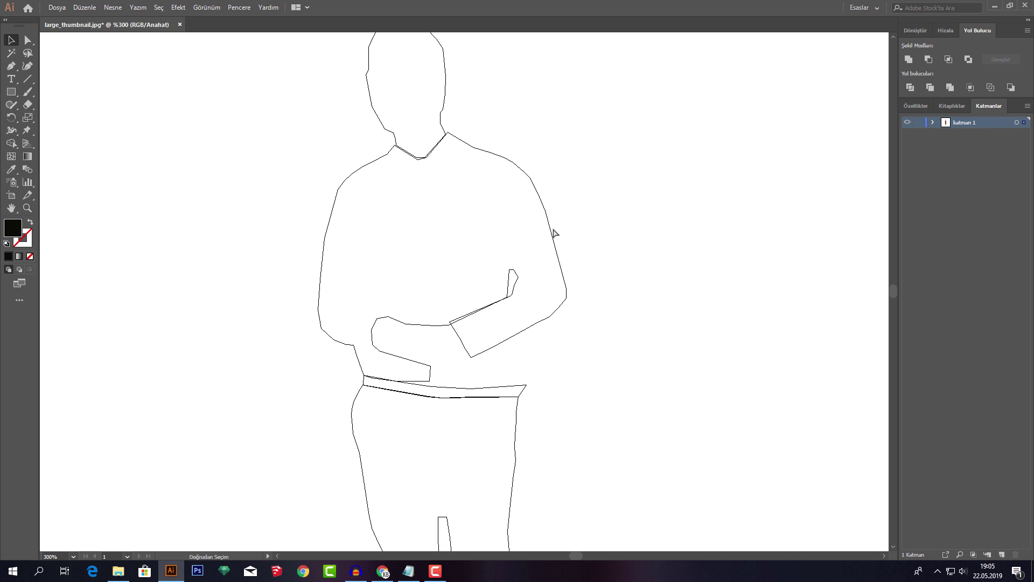
key("ctrl+y")
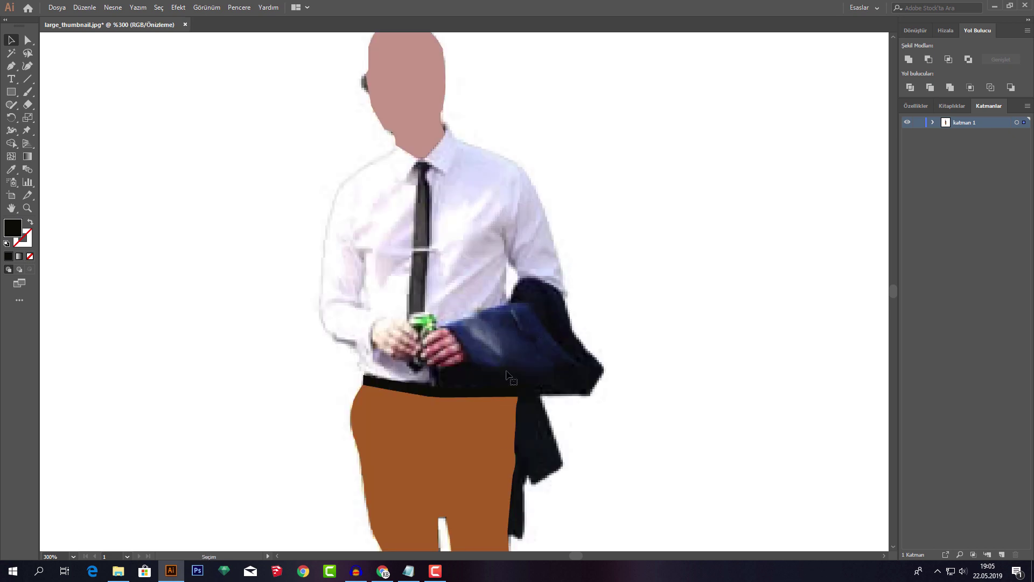
left_click(498, 438)
right_click(499, 437)
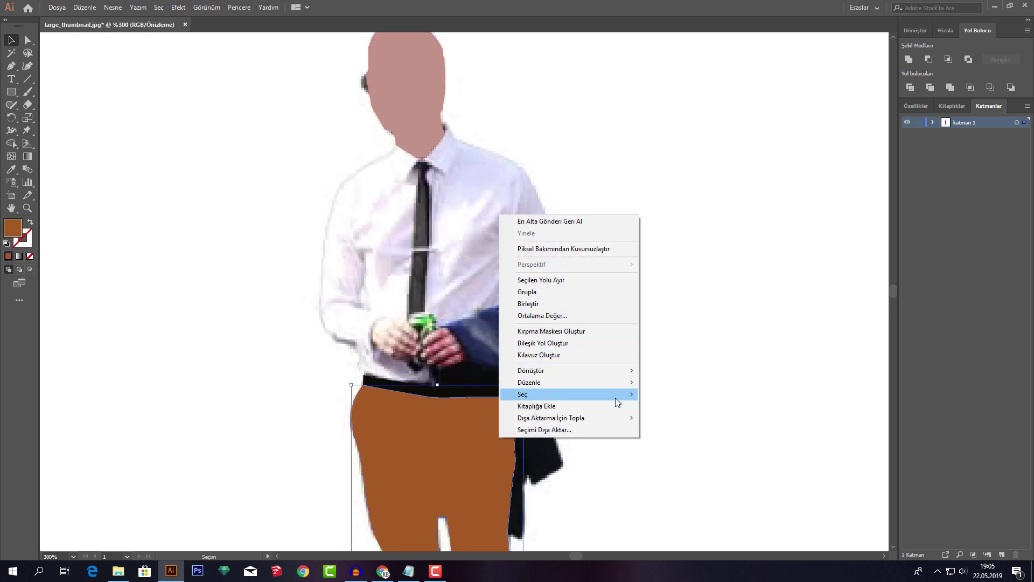
mouse_move(528, 383)
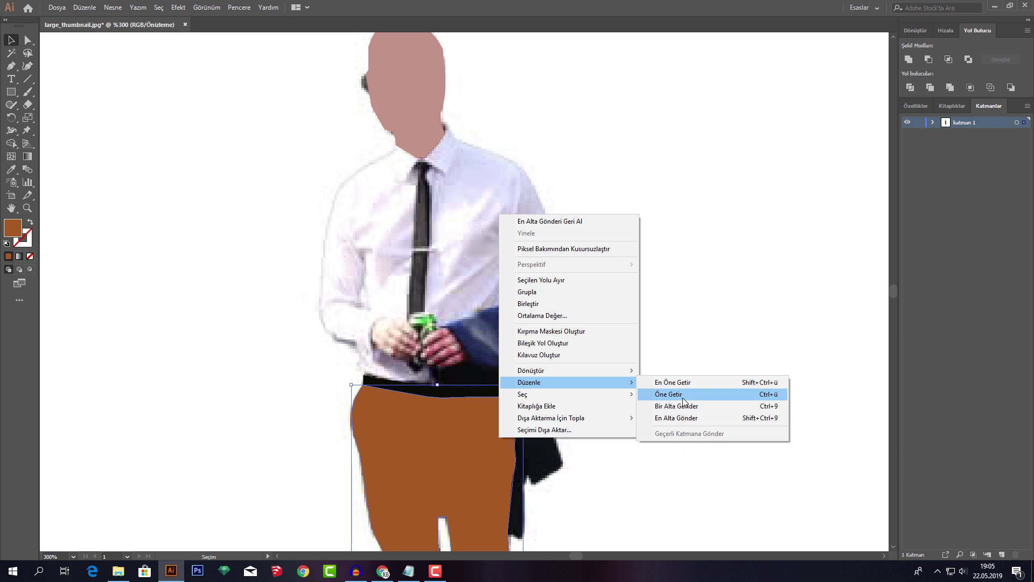
left_click(687, 421)
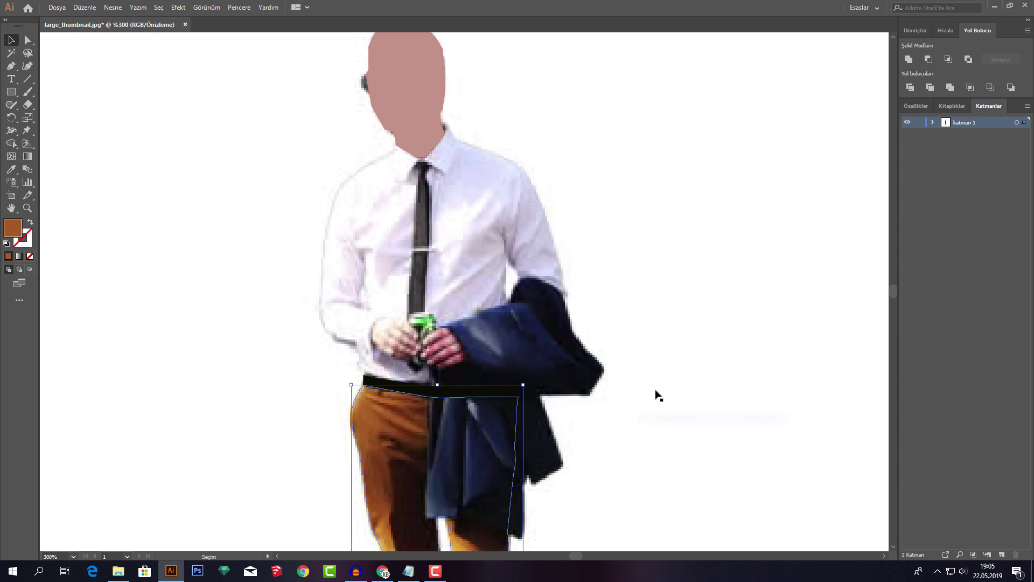
- Send the black belt shape to the back, beneath the shirt and trousers
right_click(415, 390)
mouse_move(484, 334)
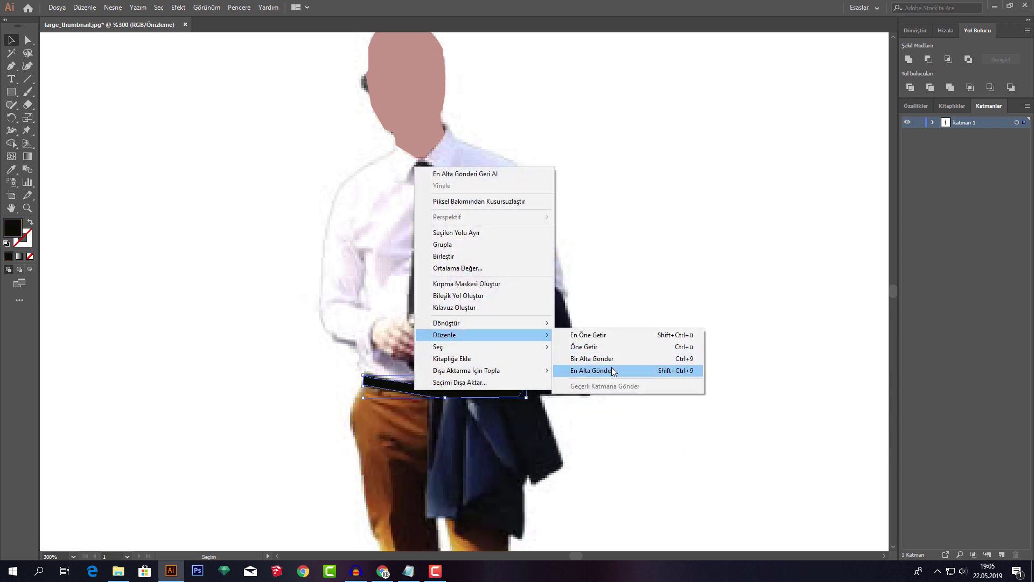
left_click(612, 367)
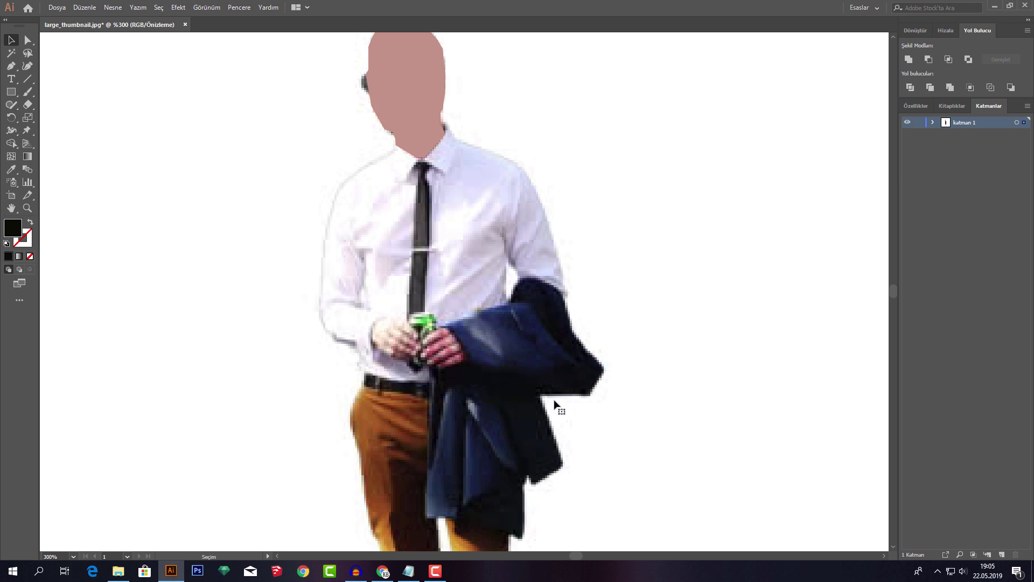
scroll(555, 401, "down", 2)
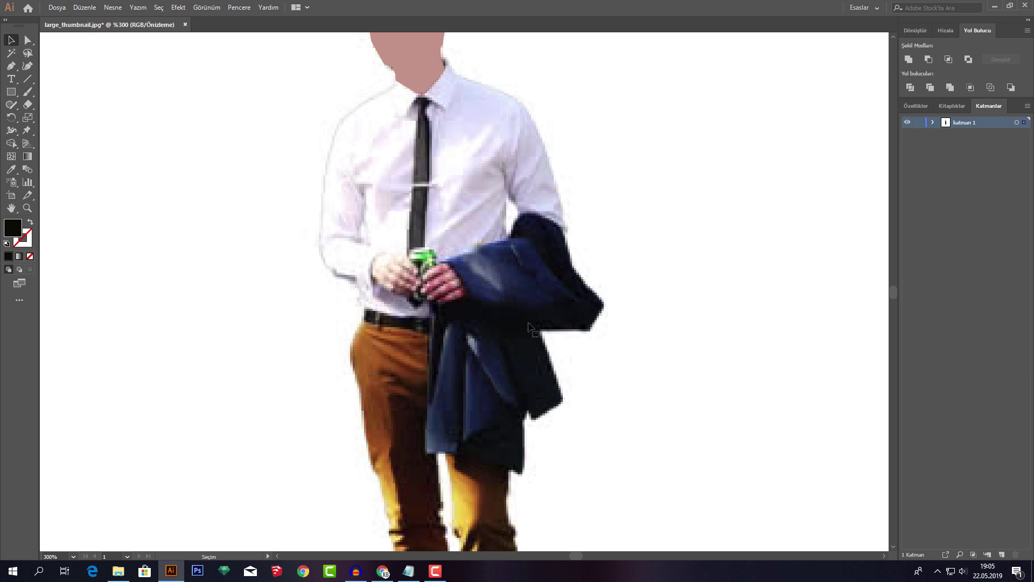
scroll(459, 333, "up", 1)
scroll(468, 248, "up", 1)
scroll(481, 284, "up", 1)
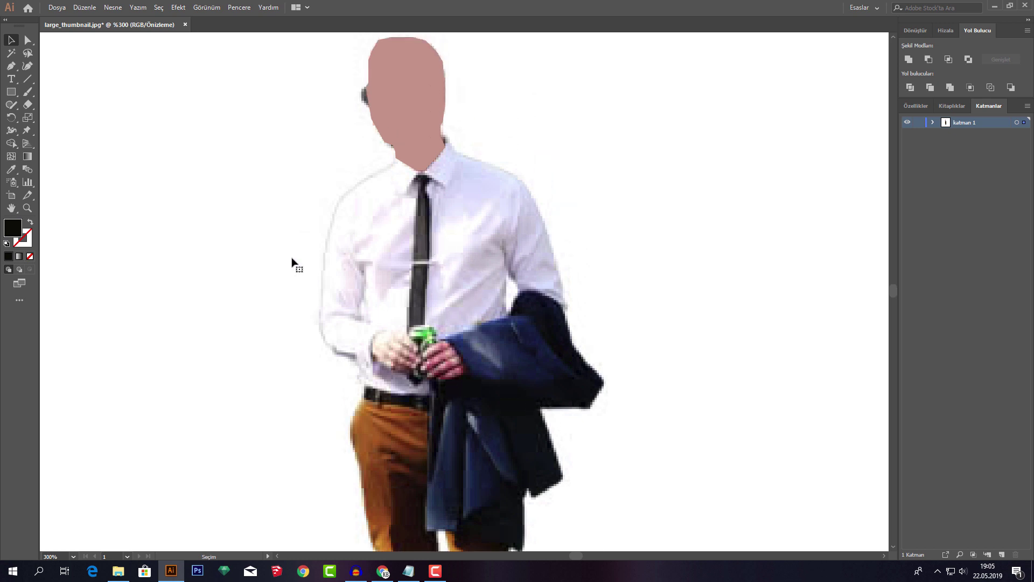
- Start the tie path below the knot, placing anchors down the tie's left edge
left_click(11, 66)
scroll(423, 176, "up", 2)
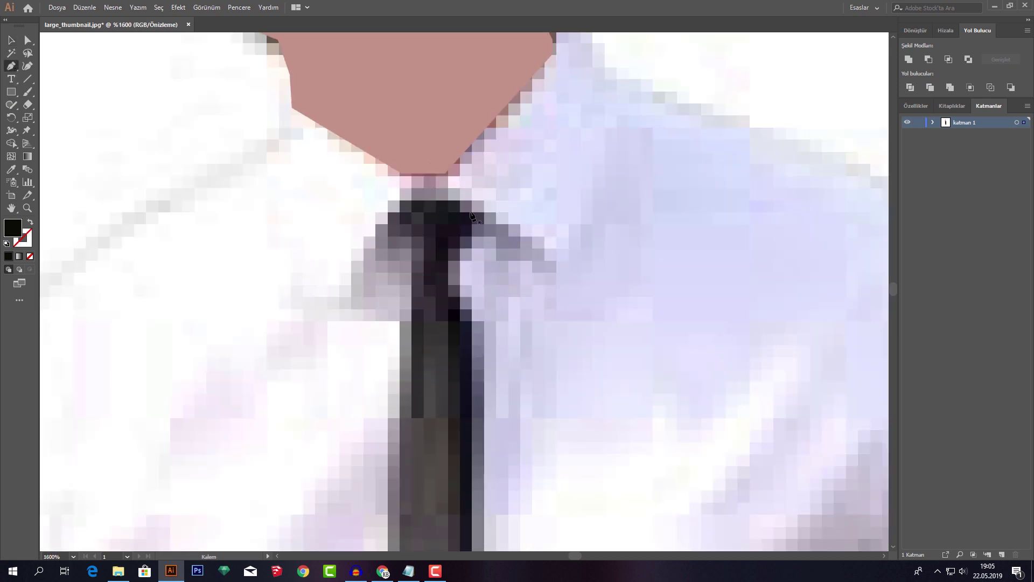
mouse_move(467, 203)
left_mouse_down()
mouse_move(480, 218)
mouse_move(474, 240)
left_mouse_up()
left_click(462, 237)
left_click(447, 243)
left_click(447, 265)
left_click(447, 306)
mouse_move(478, 321)
left_mouse_down()
mouse_move(481, 395)
mouse_move(475, 368)
left_mouse_up()
- Continue the tie outline around its tip and back up the other side
scroll(477, 364, "down", 3)
scroll(477, 366, "down", 1)
scroll(478, 377, "down", 1)
scroll(481, 396, "down", 1)
scroll(475, 420, "up", 4)
mouse_move(467, 470)
left_mouse_down()
mouse_move(426, 442)
mouse_move(427, 415)
left_mouse_up()
left_click(404, 416)
left_click(411, 281)
- Outline the rounded tie knot and close the path at its starting anchor
scroll(436, 228, "up", 2)
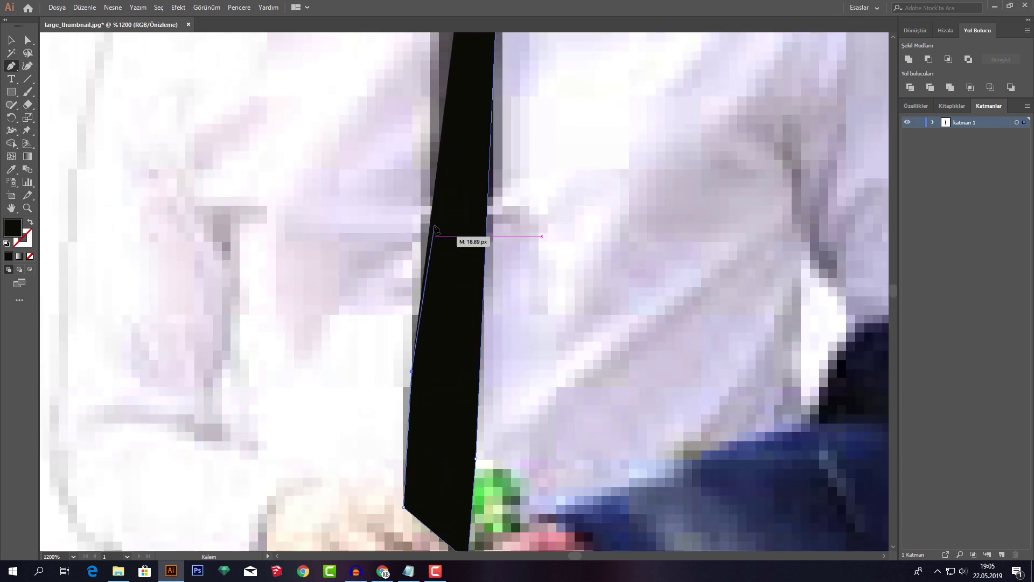
scroll(437, 230, "up", 3)
left_click(474, 121)
scroll(441, 179, "up", 2)
left_click(454, 160)
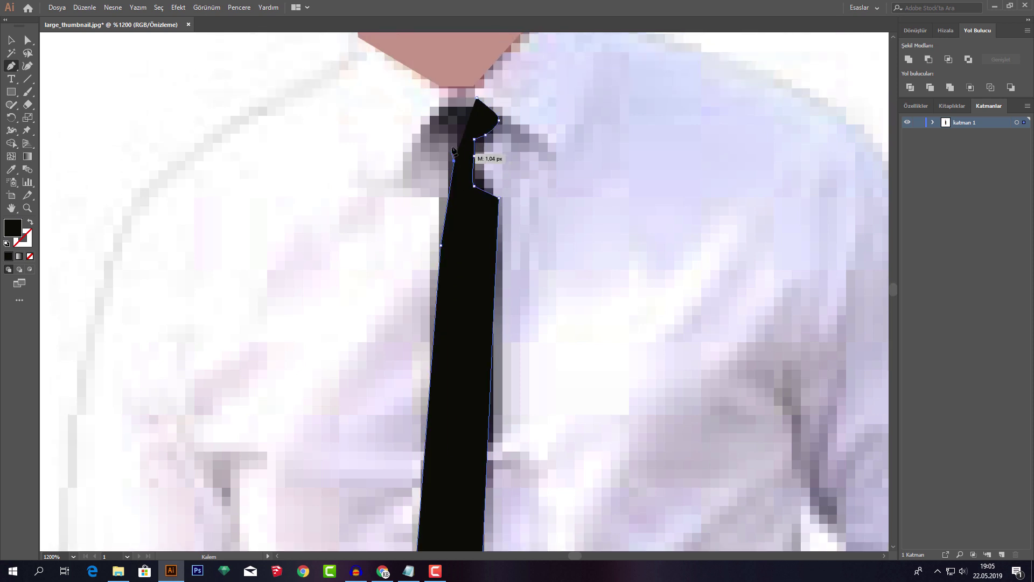
left_click(449, 133)
left_click(447, 102)
left_click(476, 97)
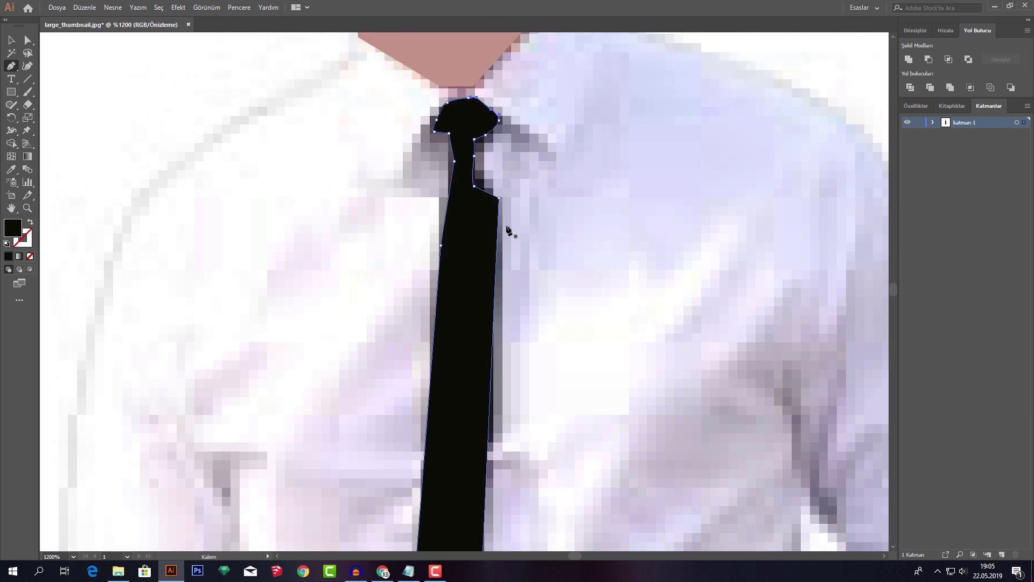
- Send the black tie shape to the back, behind the photo
right_click(494, 171)
left_click(10, 40)
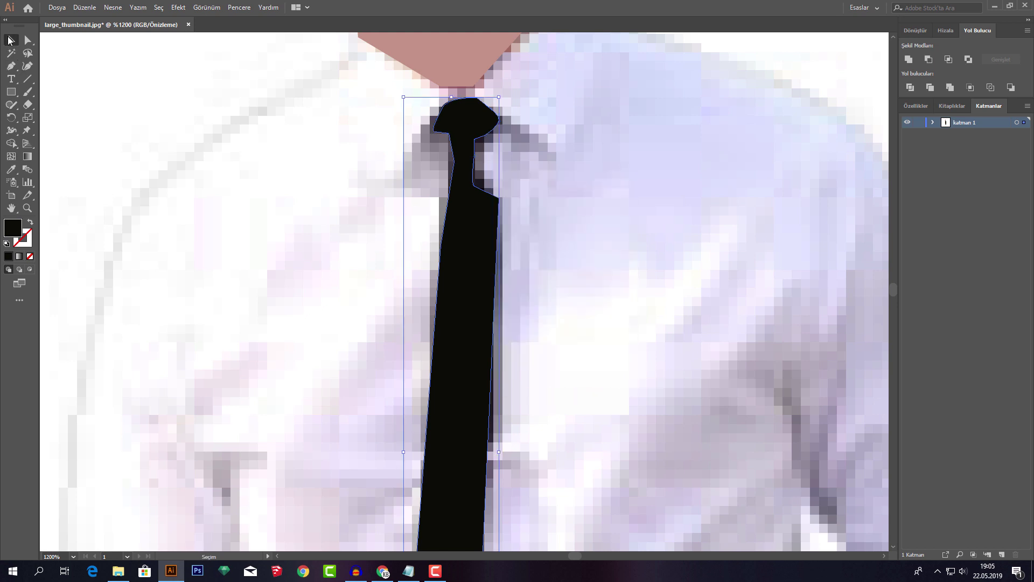
right_click(462, 281)
mouse_move(492, 448)
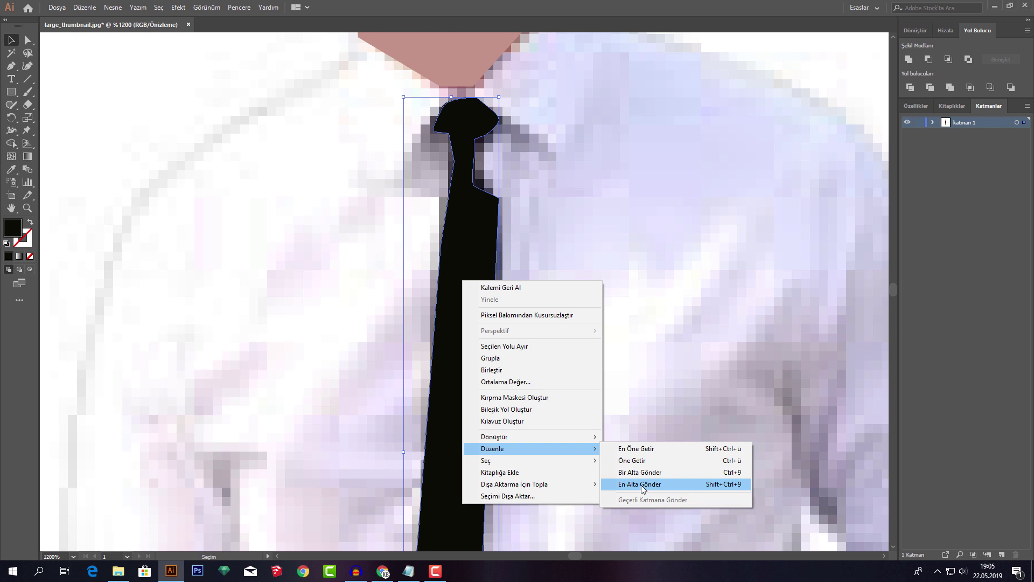
left_click(641, 484)
scroll(593, 341, "down", 1)
- Sample the can's darker green from the photo as the fill colour
scroll(582, 335, "down", 3)
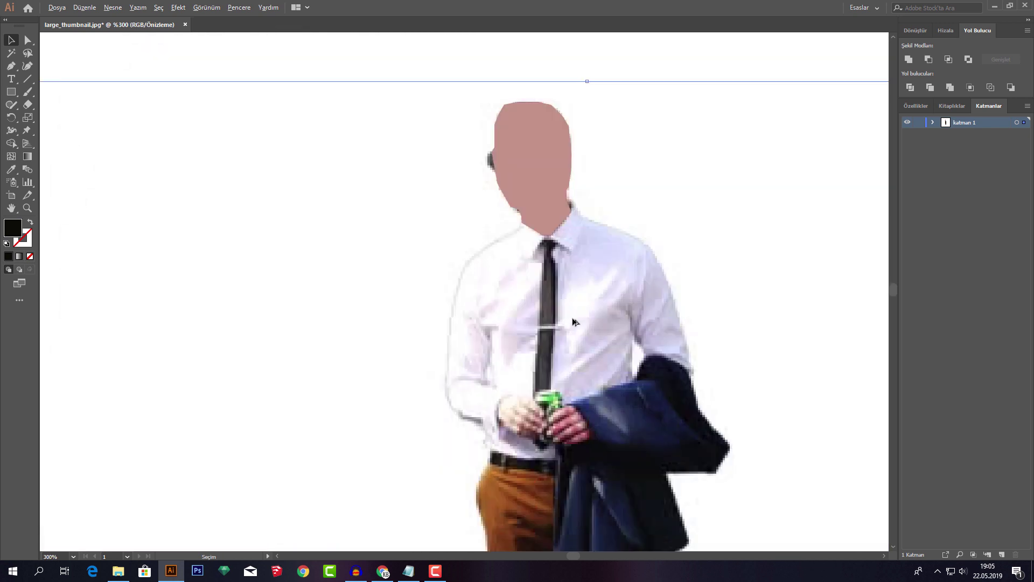
scroll(572, 323, "down", 2)
scroll(573, 339, "down", 2)
scroll(573, 339, "up", 2)
scroll(493, 318, "up", 1)
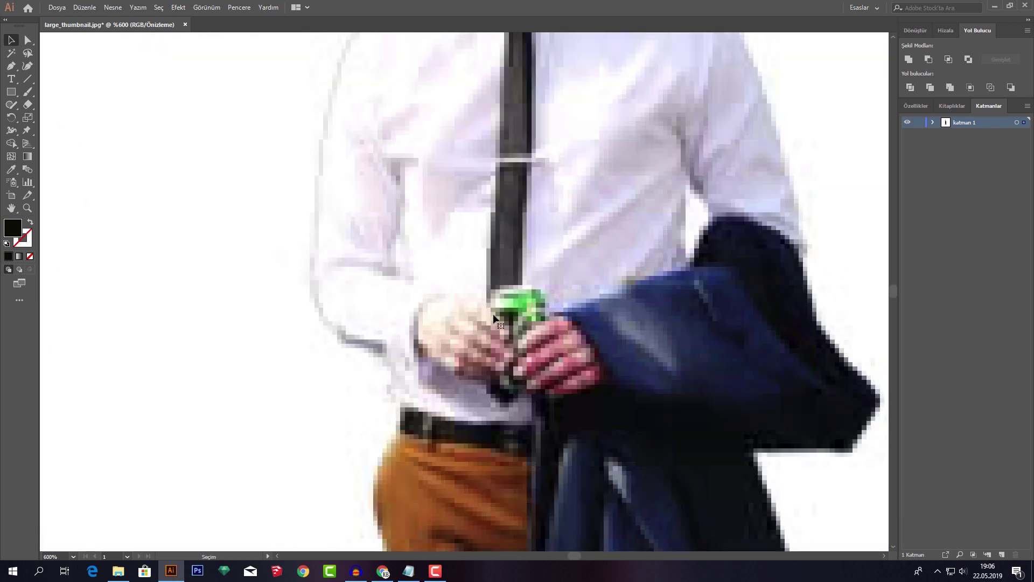
left_click(11, 170)
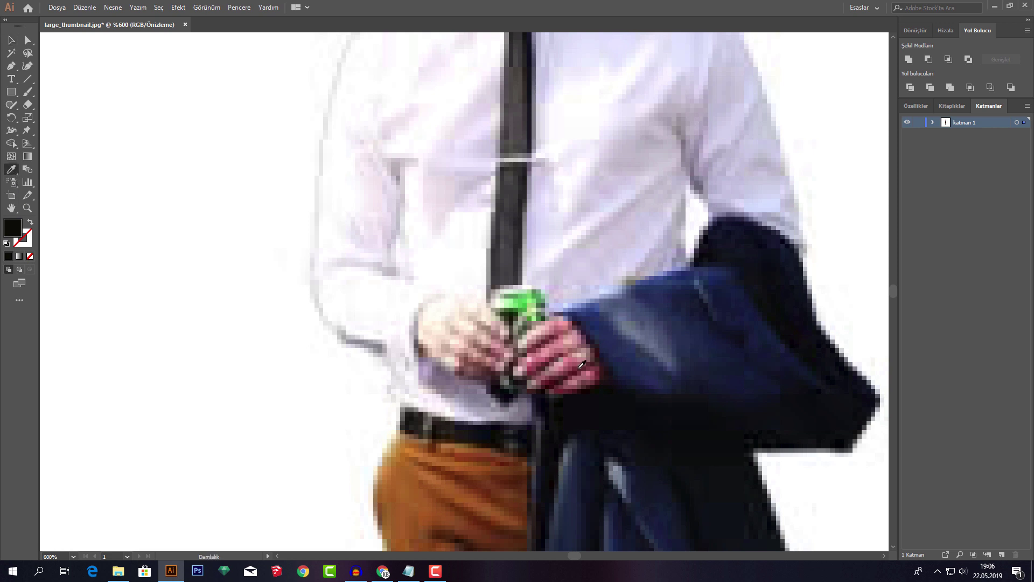
left_click(522, 302)
left_click(527, 306)
- Trace the can from its curved top, down the left side, along the bottom and up the right
left_click(13, 68)
scroll(538, 306, "up", 4)
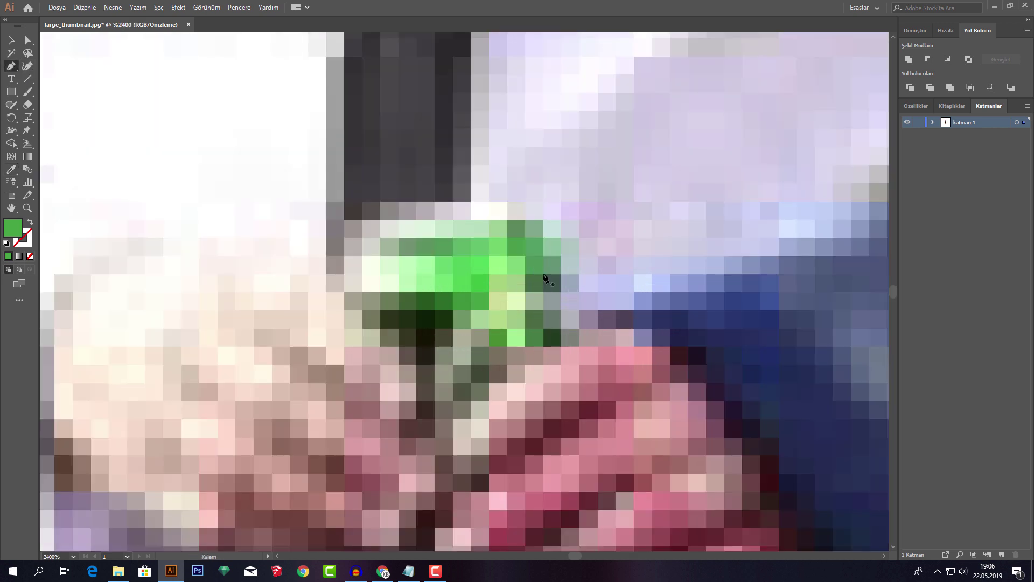
scroll(535, 234, "down", 1)
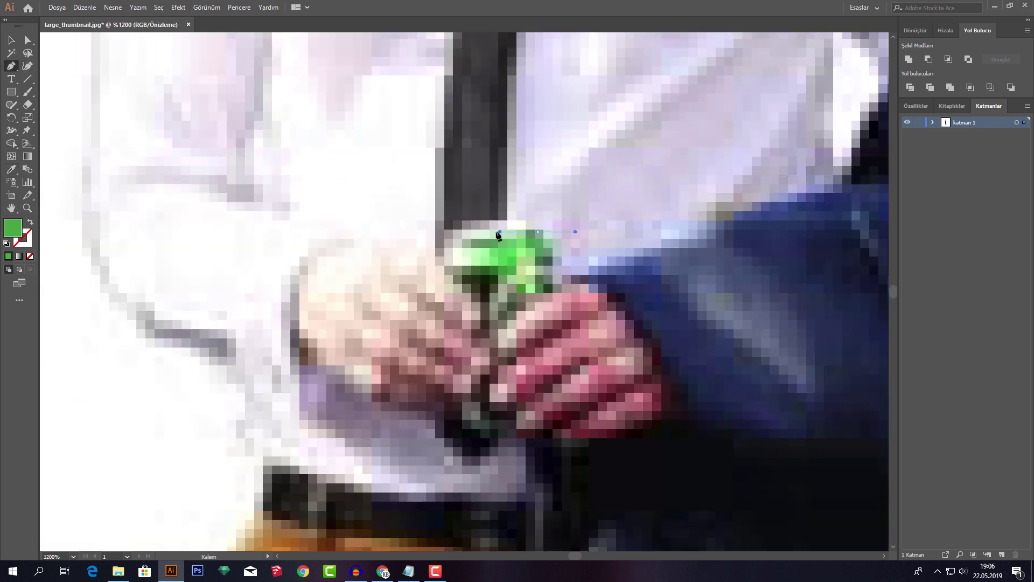
left_click_drag(499, 234, 449, 237)
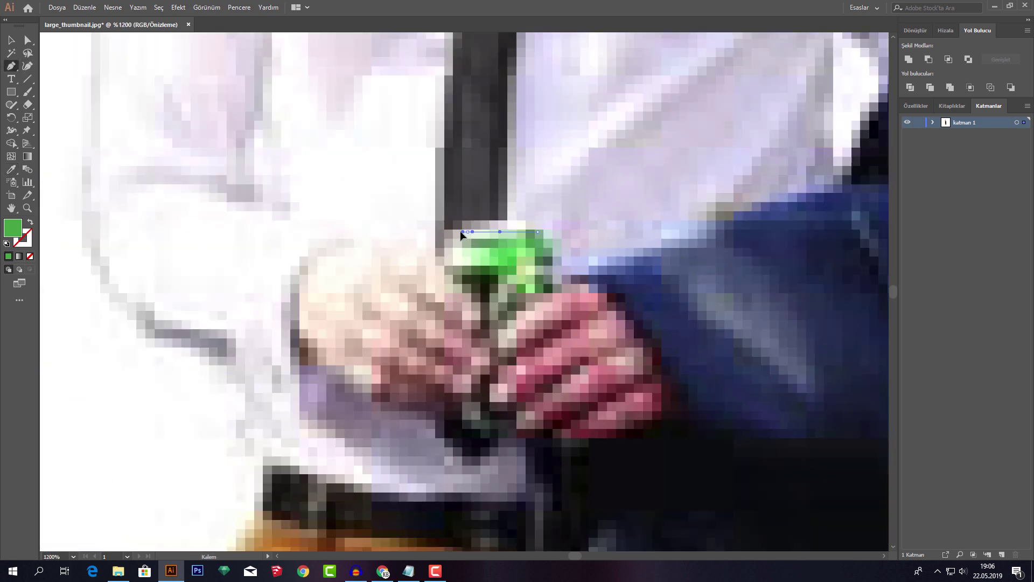
left_click(445, 276)
left_click(445, 435)
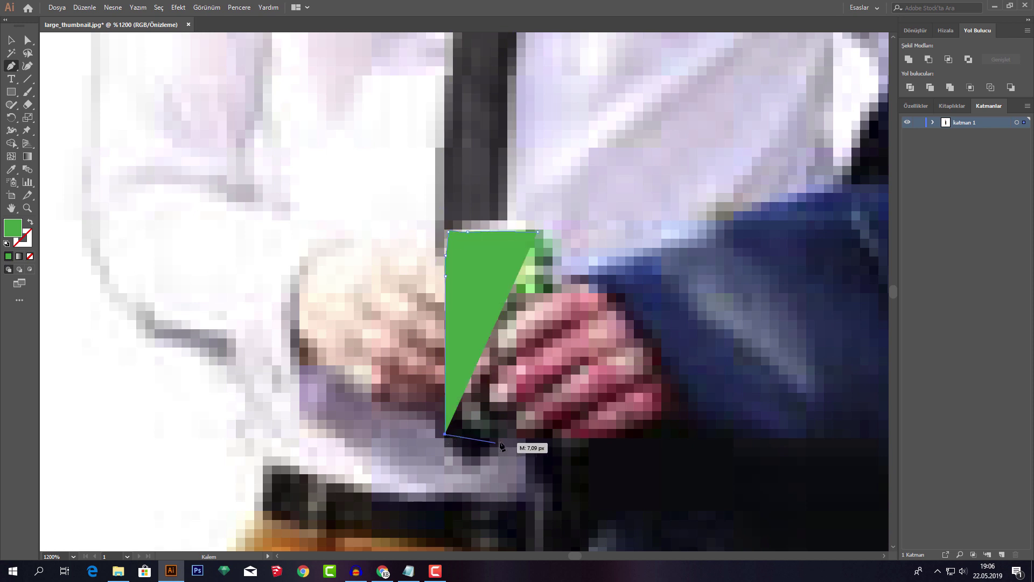
left_click_drag(516, 438, 527, 438)
left_click(539, 436)
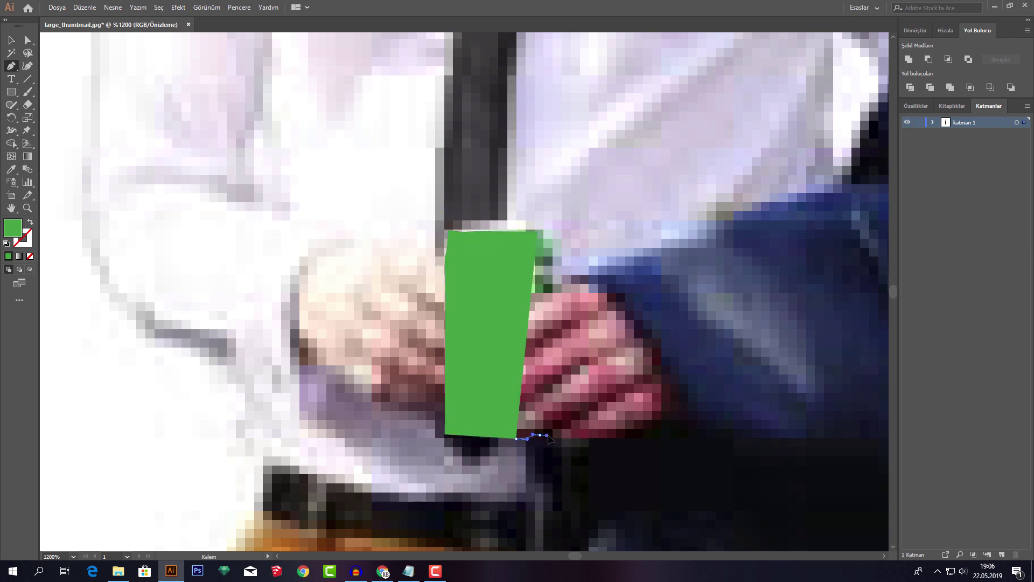
left_click(555, 281)
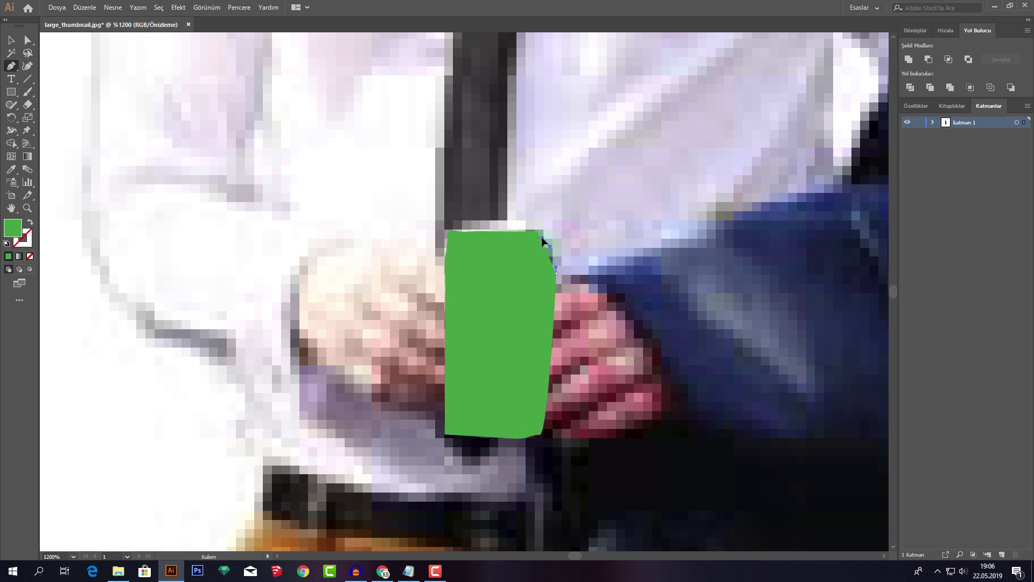
left_click(548, 243)
- Send the green can shape to the back, behind the photo
right_click(531, 213)
left_click(10, 42)
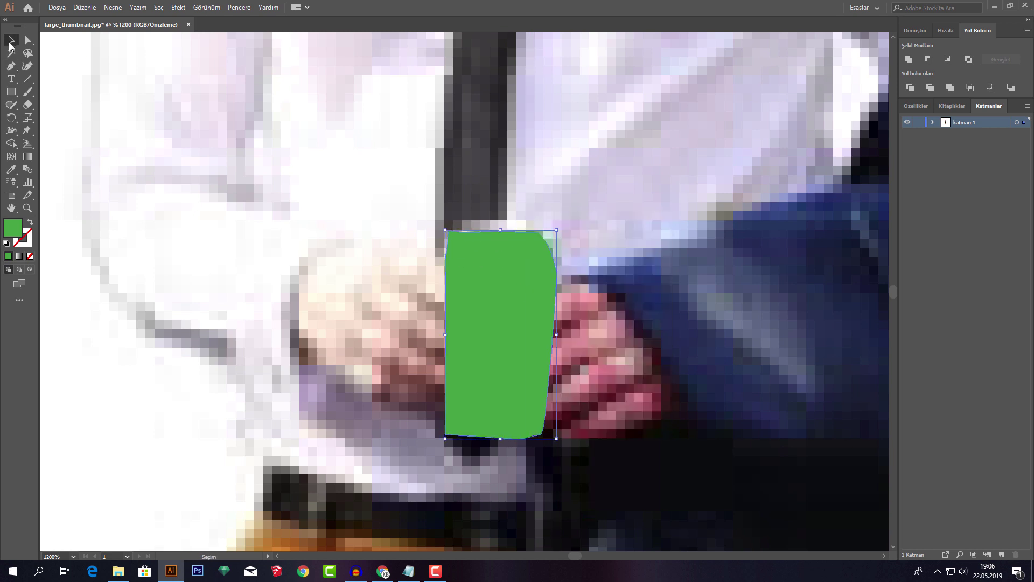
left_click(427, 138)
scroll(515, 315, "down", 1)
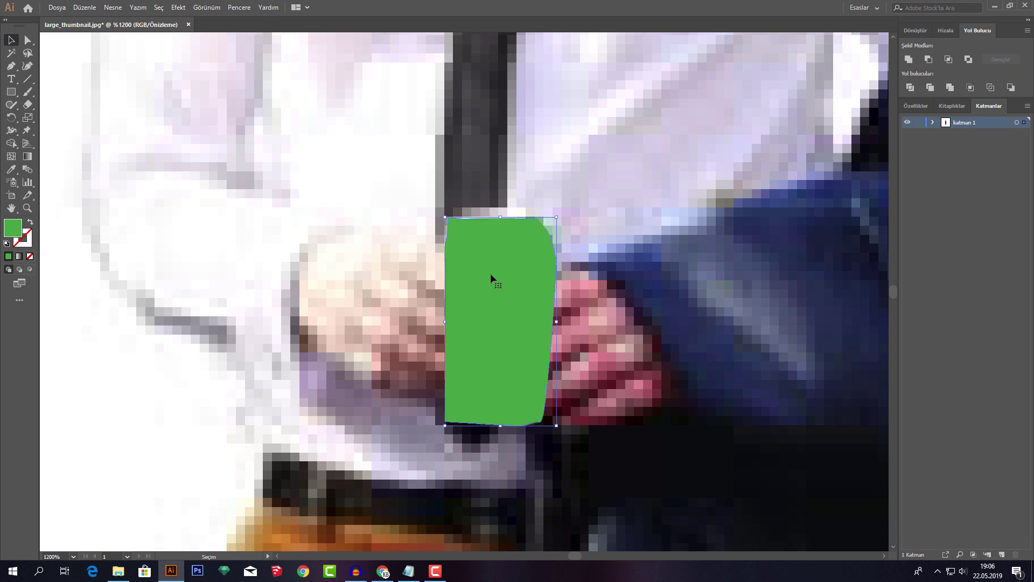
right_click(490, 273)
mouse_move(558, 443)
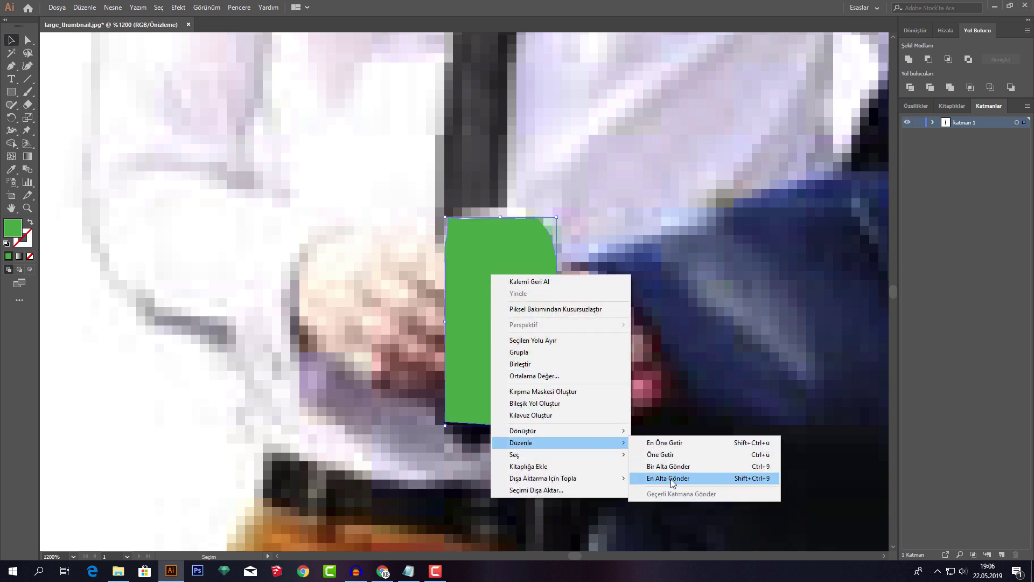
left_click(668, 478)
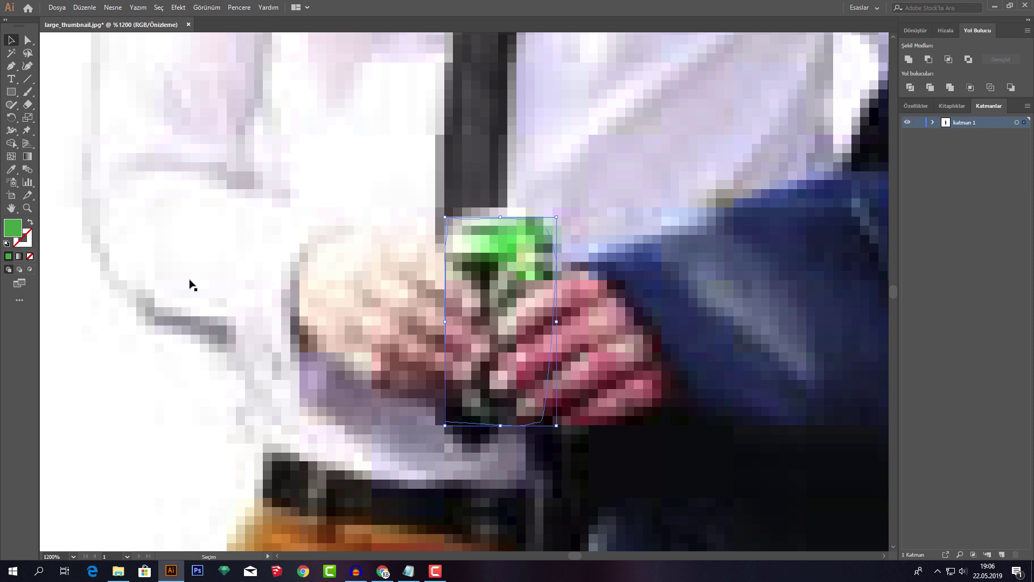
- Sample the hand's pink and trace the left hand as a closed shape
left_click(11, 168)
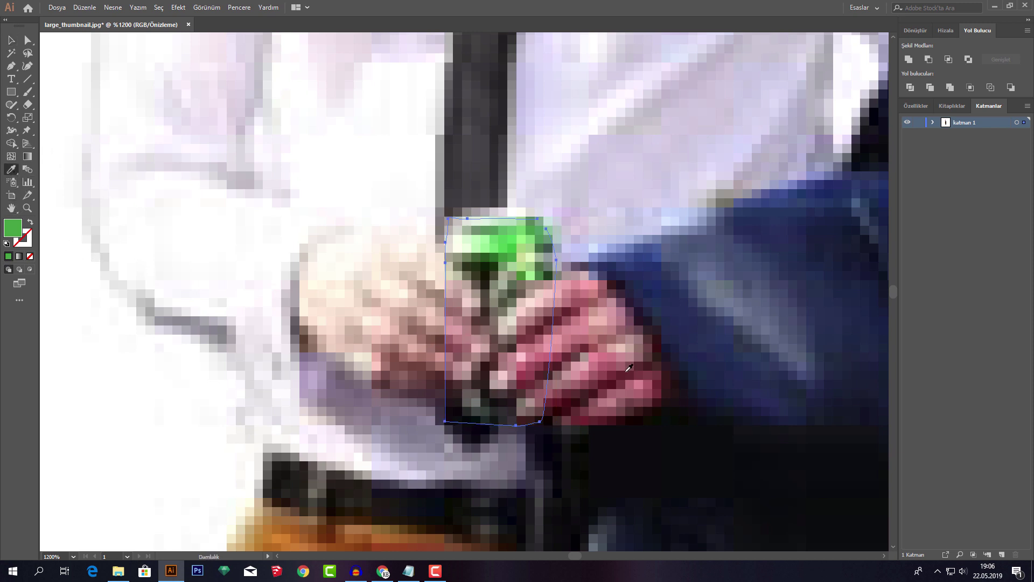
left_click(613, 359)
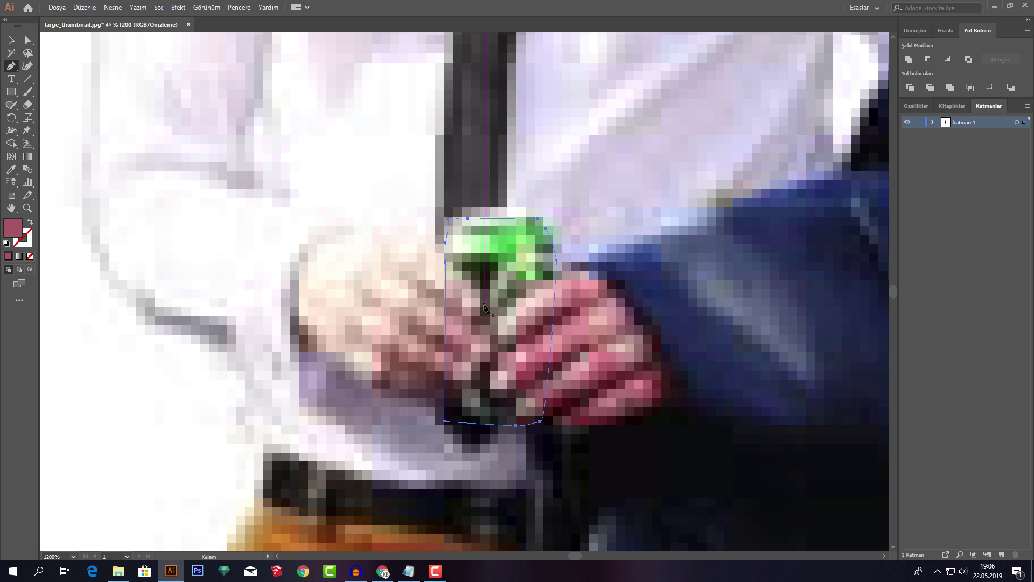
left_click(484, 303)
left_click(445, 262)
left_click(408, 240)
left_click(374, 229)
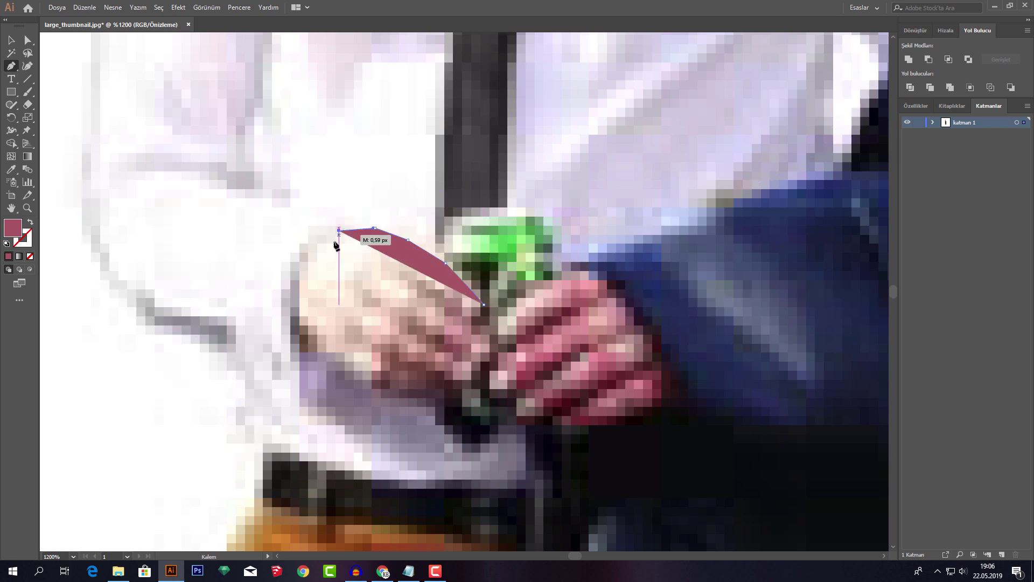
left_click(338, 230)
left_click(320, 250)
left_click_drag(300, 265, 302, 293)
left_click(300, 291)
left_click(300, 314)
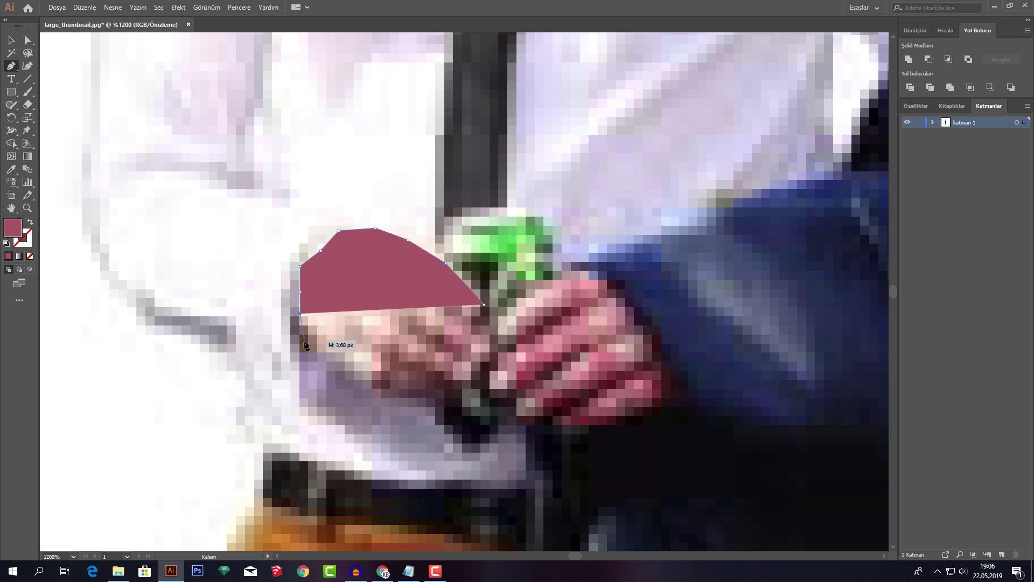
left_click(304, 341)
left_click(361, 374)
left_click(447, 392)
left_click(492, 356)
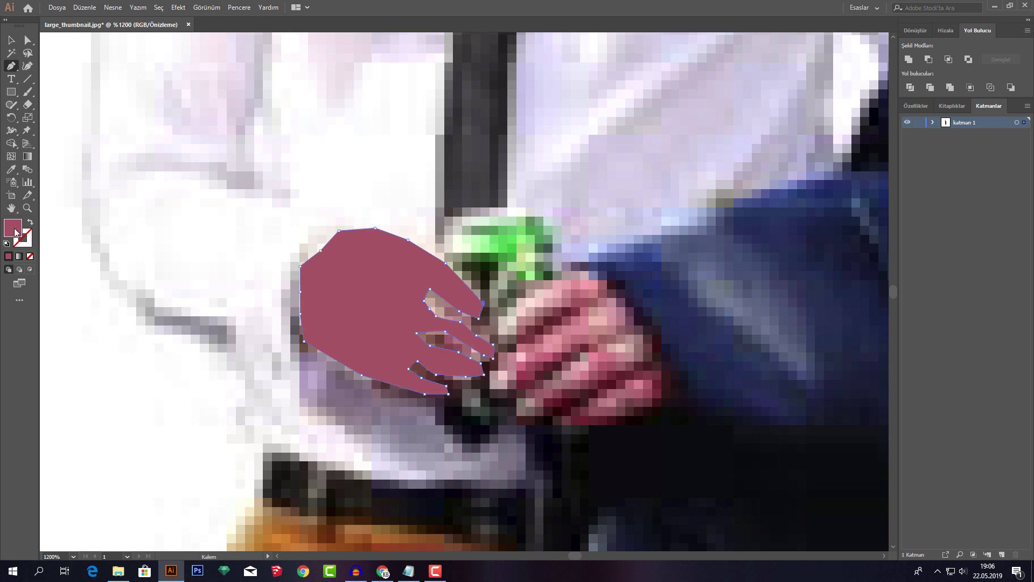
- Trace the second pink hand wrapped around the can
left_click(484, 303)
left_click(500, 334)
left_click(583, 266)
left_click(678, 382)
left_click(11, 39)
key("ctrl+0")
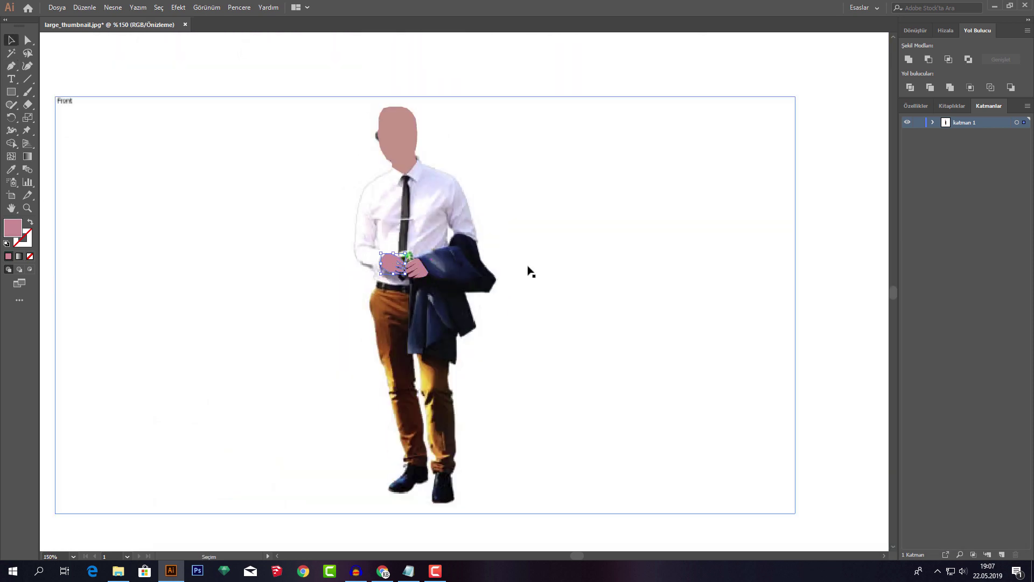
- Recolour the face shape with the hands' pink using the Eyedropper
scroll(495, 243, "down", 1)
left_click(433, 183)
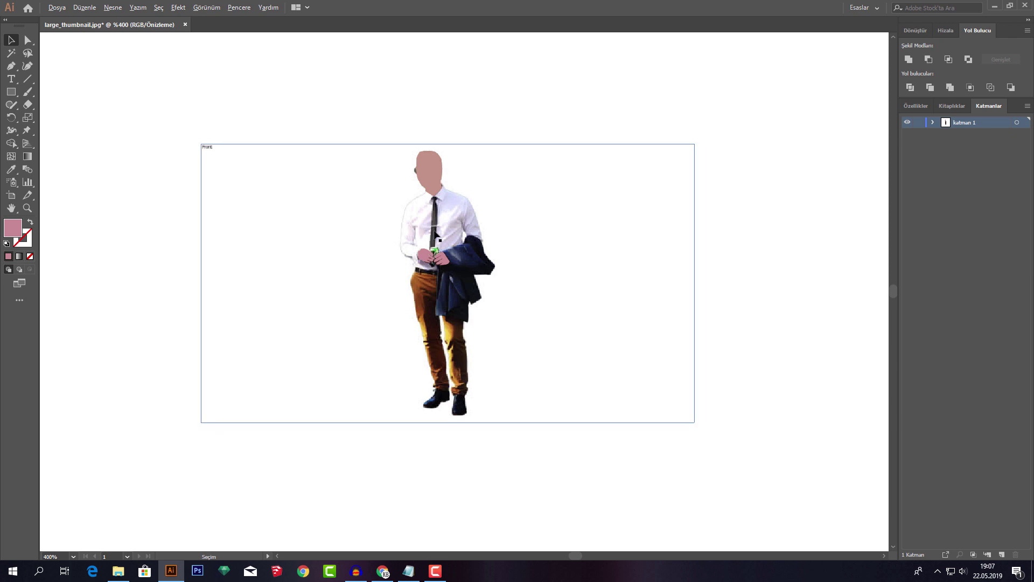
scroll(433, 193, "up", 4)
scroll(415, 132, "up", 2)
scroll(415, 132, "up", 2)
left_click(415, 129)
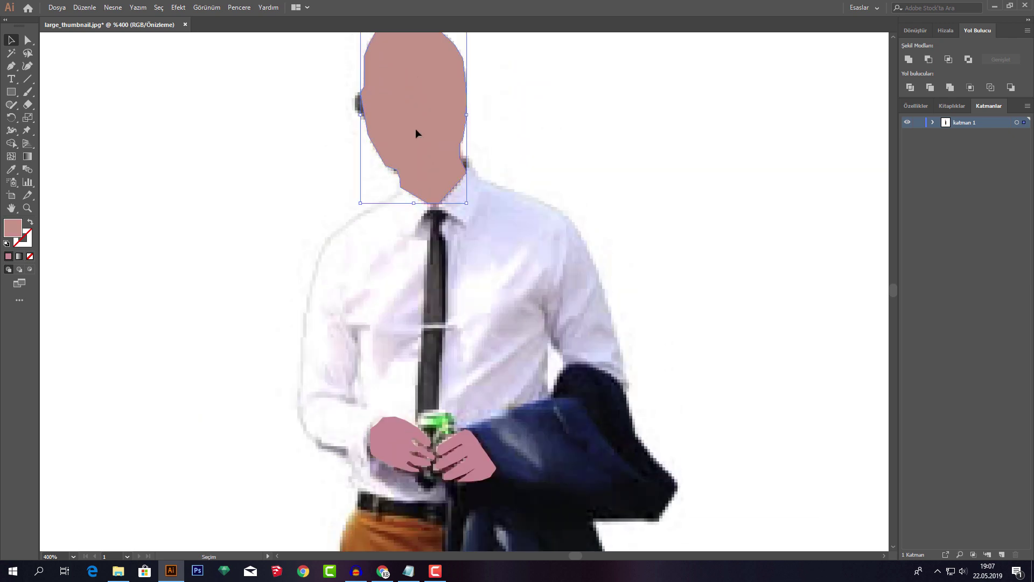
left_click(405, 447)
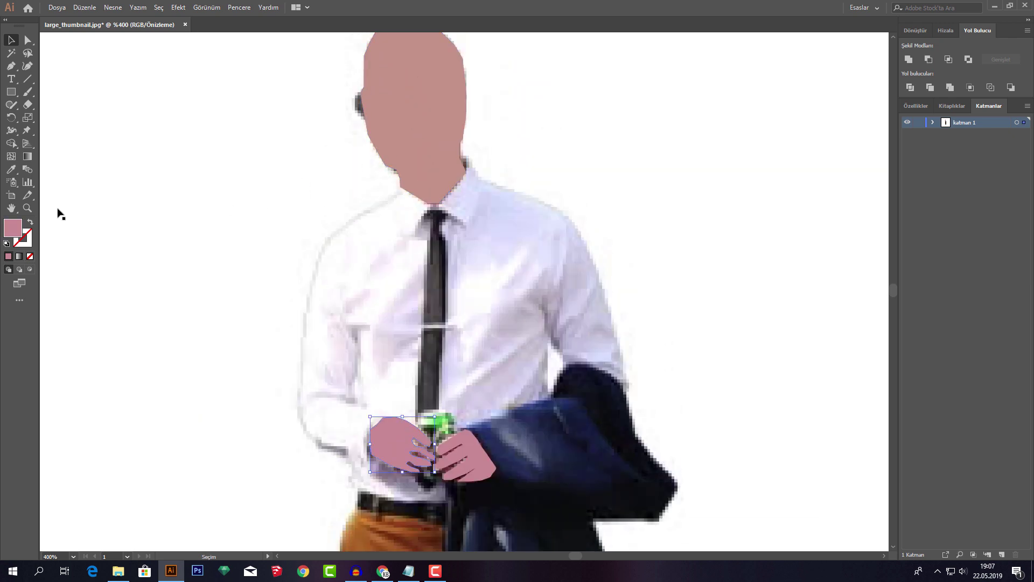
left_click(393, 96)
left_click(11, 169)
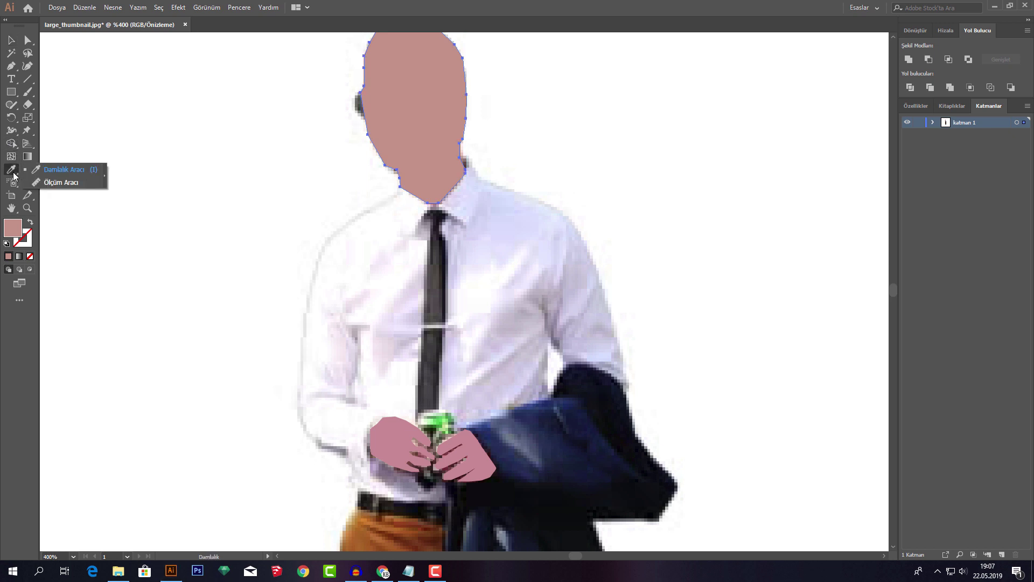
left_click(61, 171)
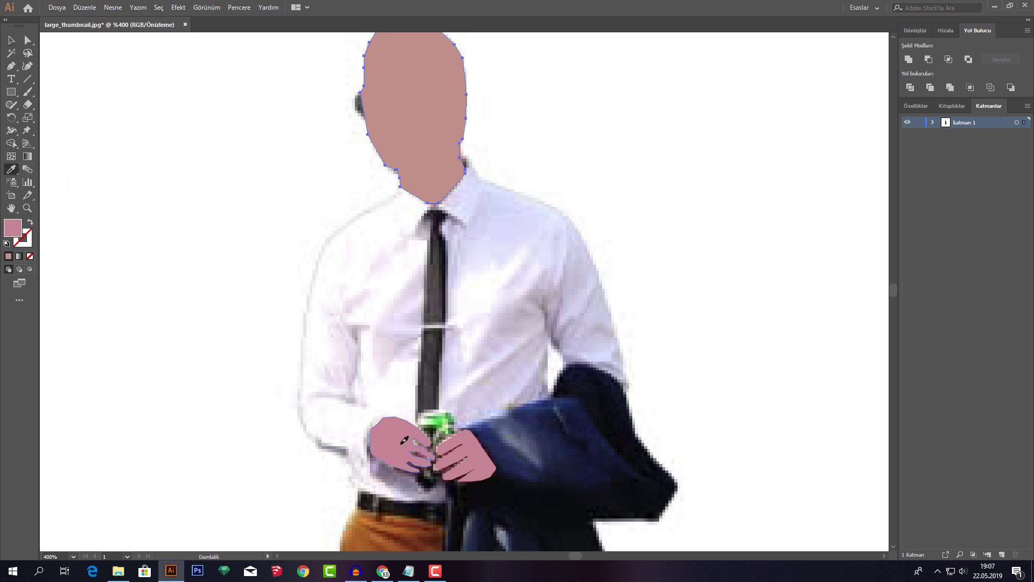
left_click(11, 39)
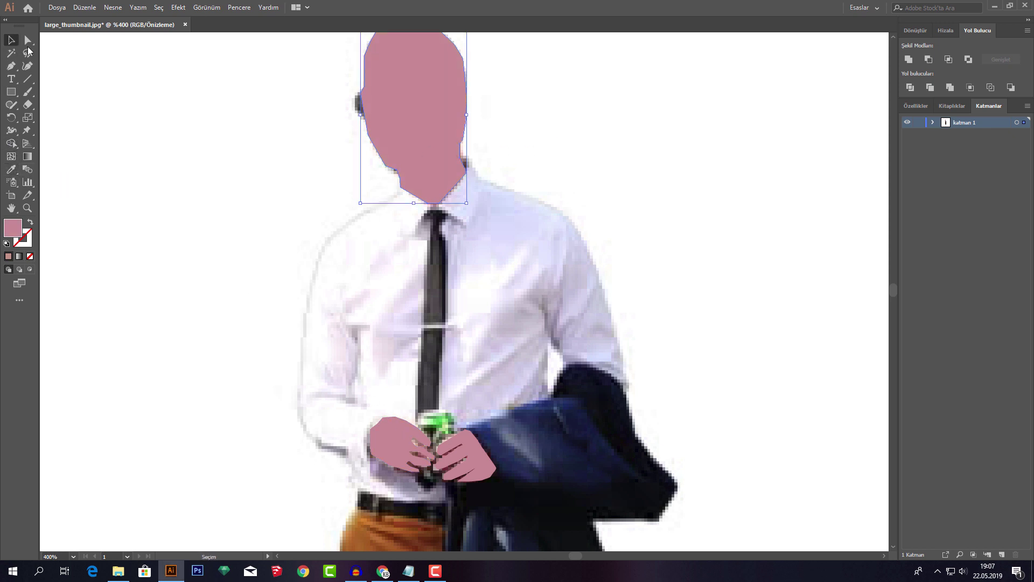
left_click(563, 138)
scroll(498, 158, "down", 2)
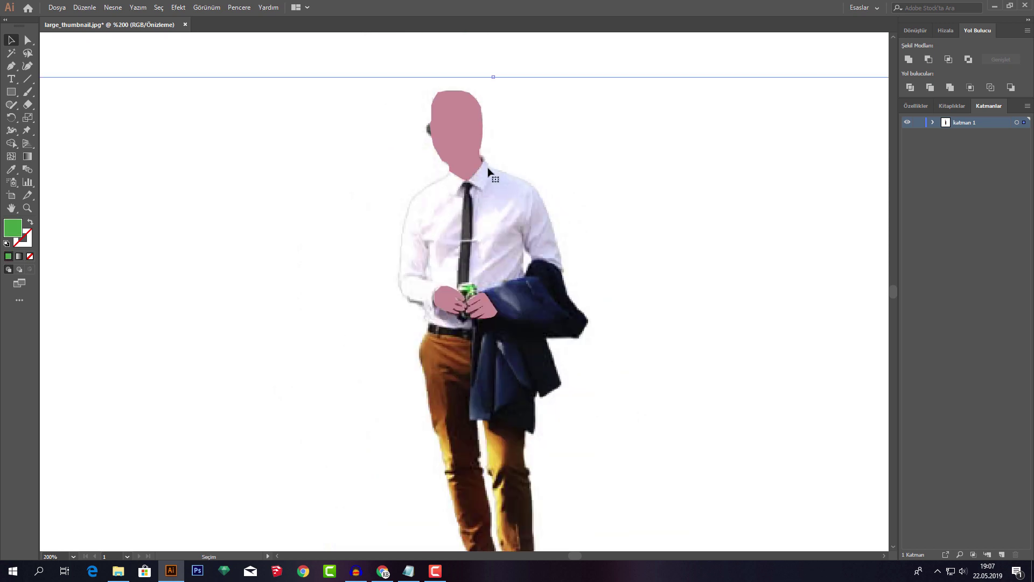
scroll(578, 297, "up", 1)
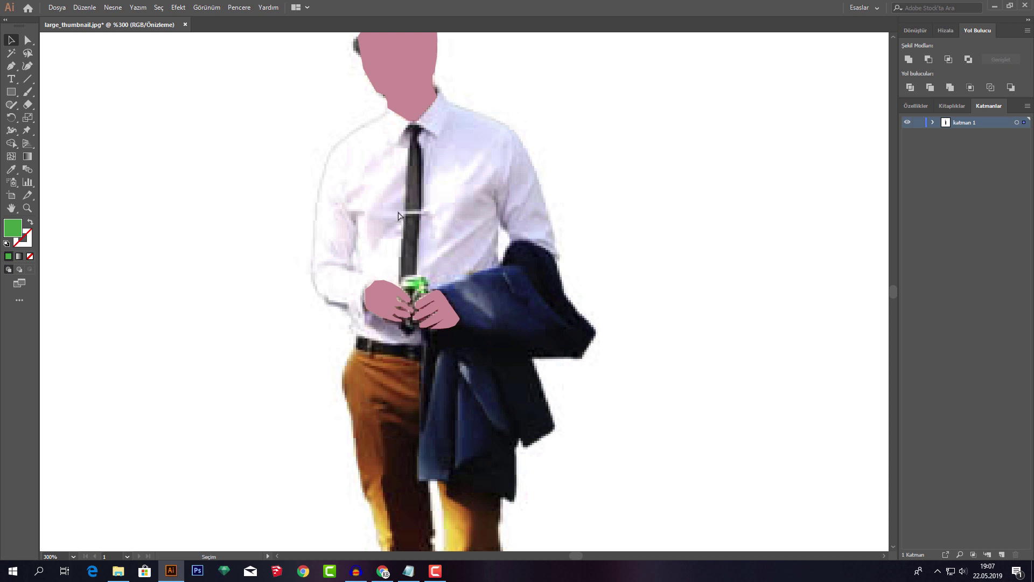
key("ctrl+y")
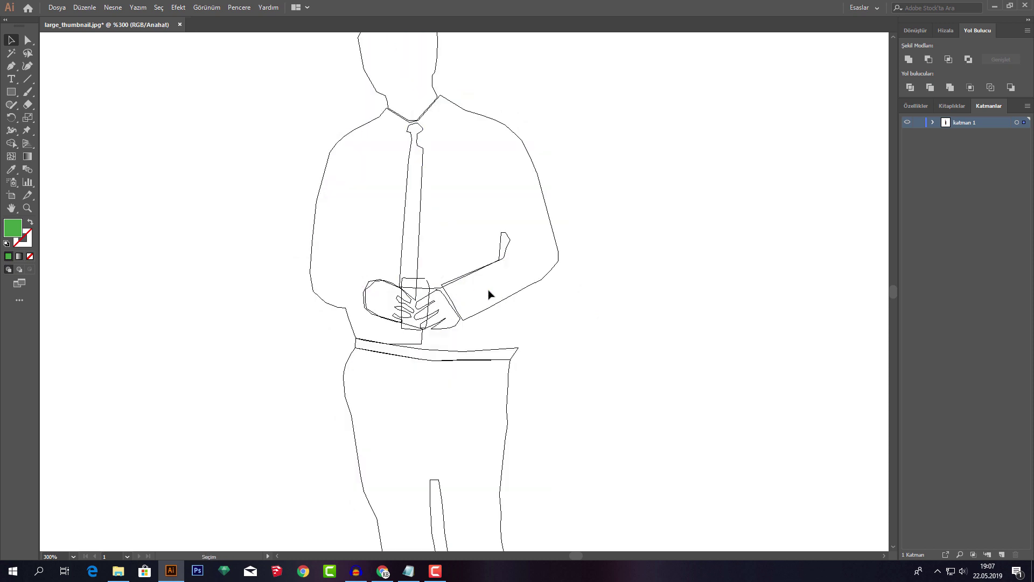
key("ctrl+y")
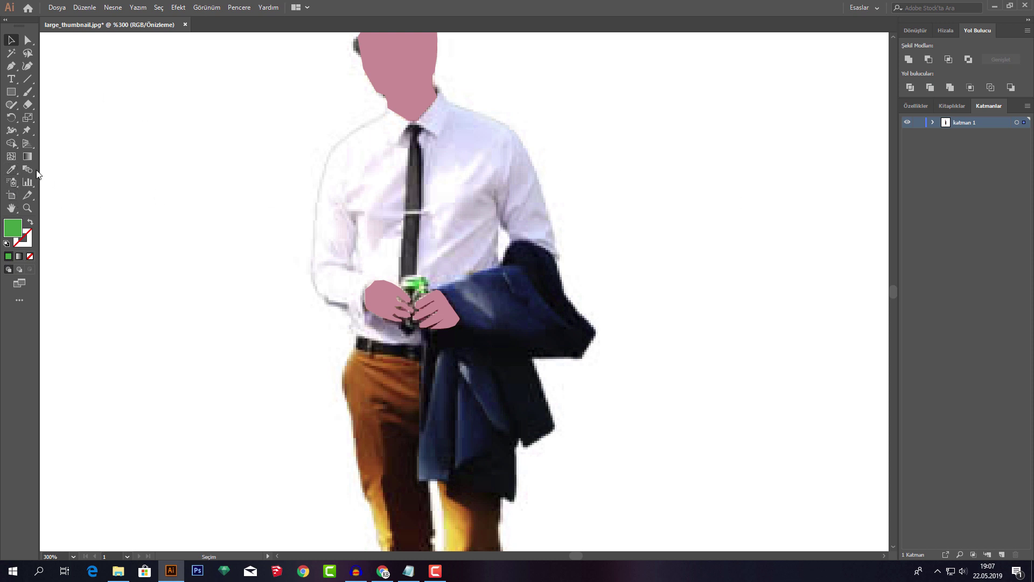
- Sample the jacket's dark navy from the photo as the fill colour
left_click(10, 170)
left_click(511, 311)
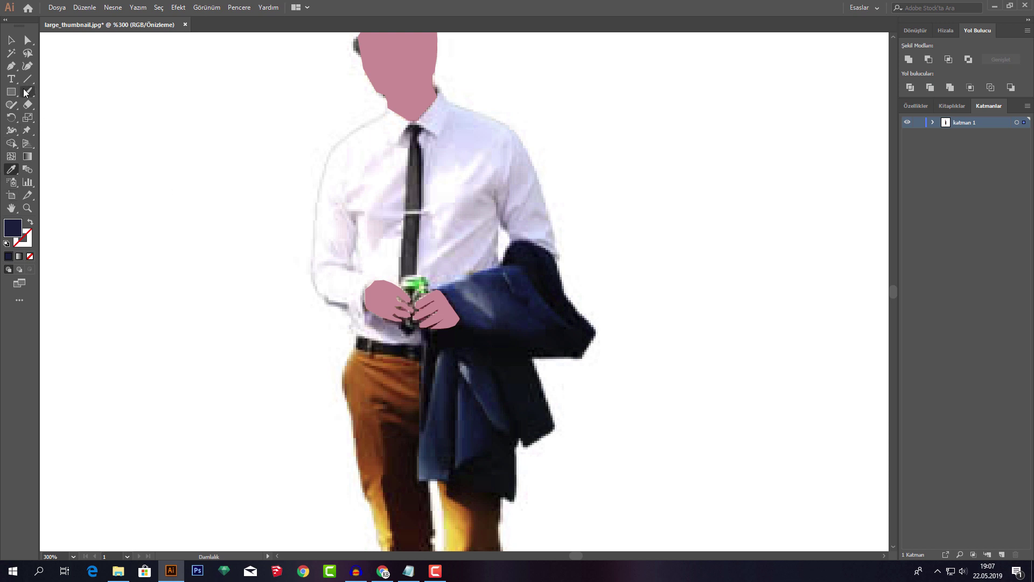
left_click(11, 69)
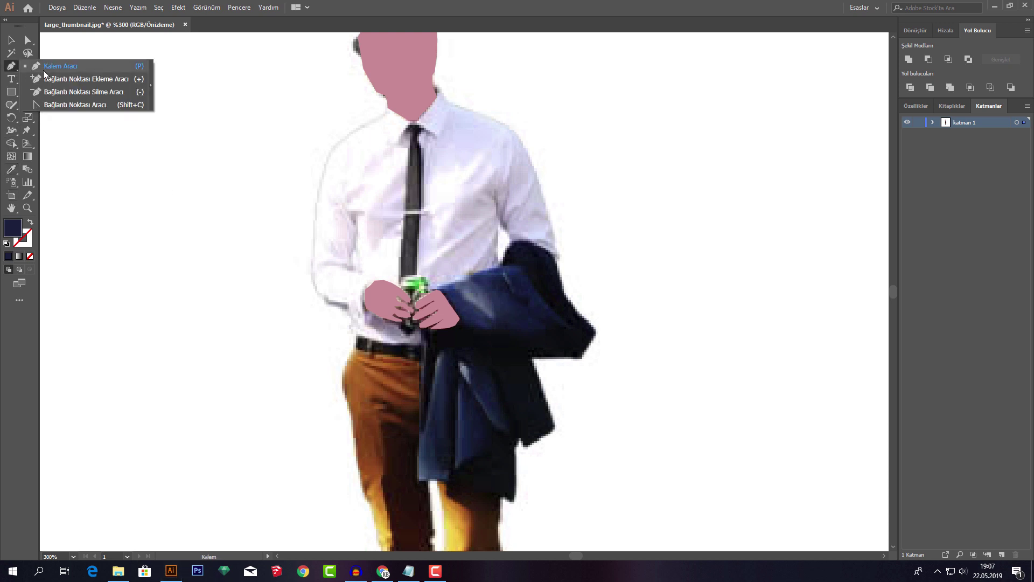
scroll(584, 296, "up", 3)
scroll(584, 295, "up", 1)
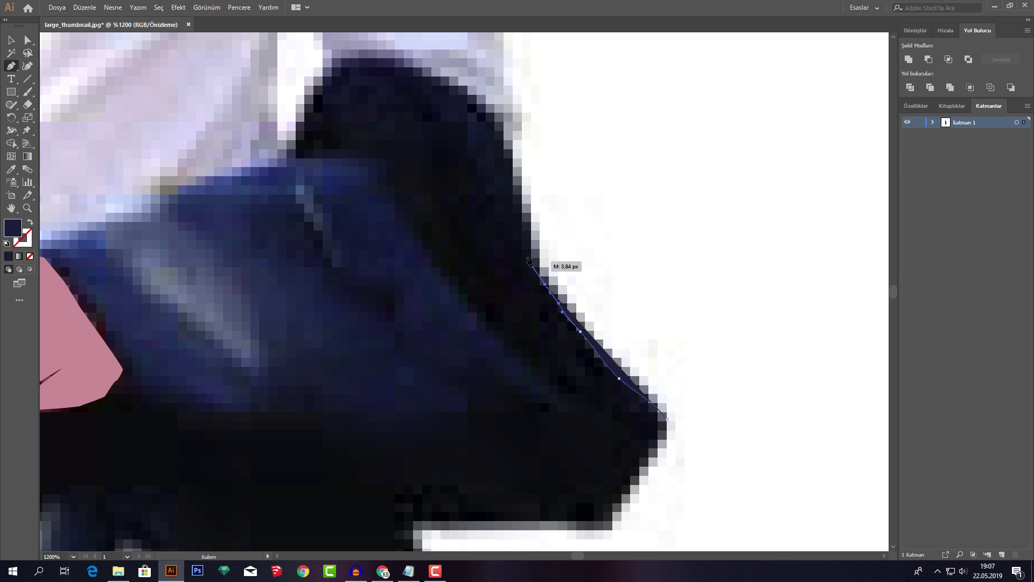
- Trace the jacket's right edge up to the top and along the collar toward the hand
left_click_drag(545, 284, 532, 265)
left_click_drag(526, 250, 524, 214)
left_click(515, 187)
left_click(500, 134)
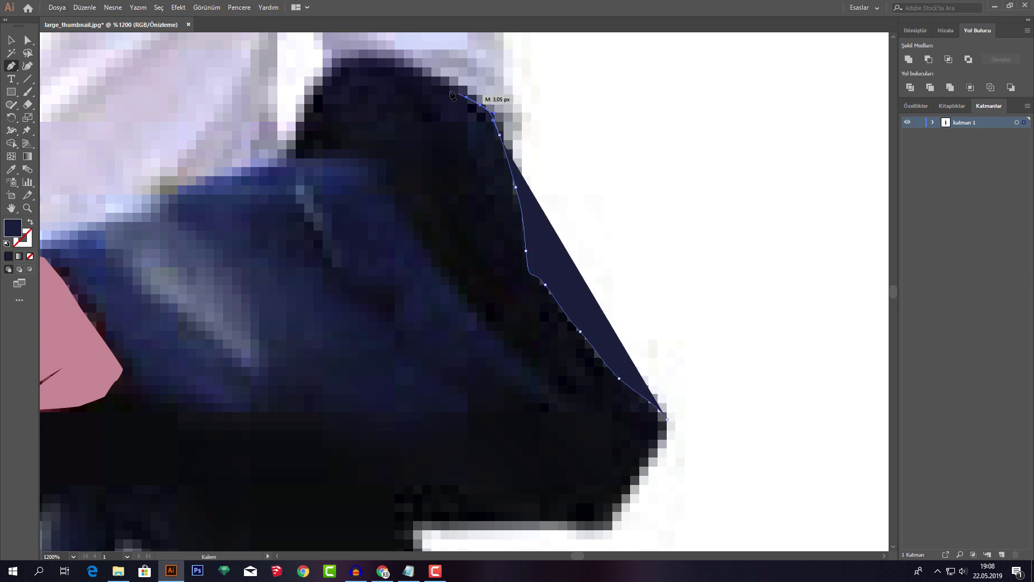
left_click(481, 105)
left_click(441, 87)
left_click(406, 69)
left_click(380, 58)
left_click(298, 106)
left_click(225, 170)
scroll(220, 261, "down", 2)
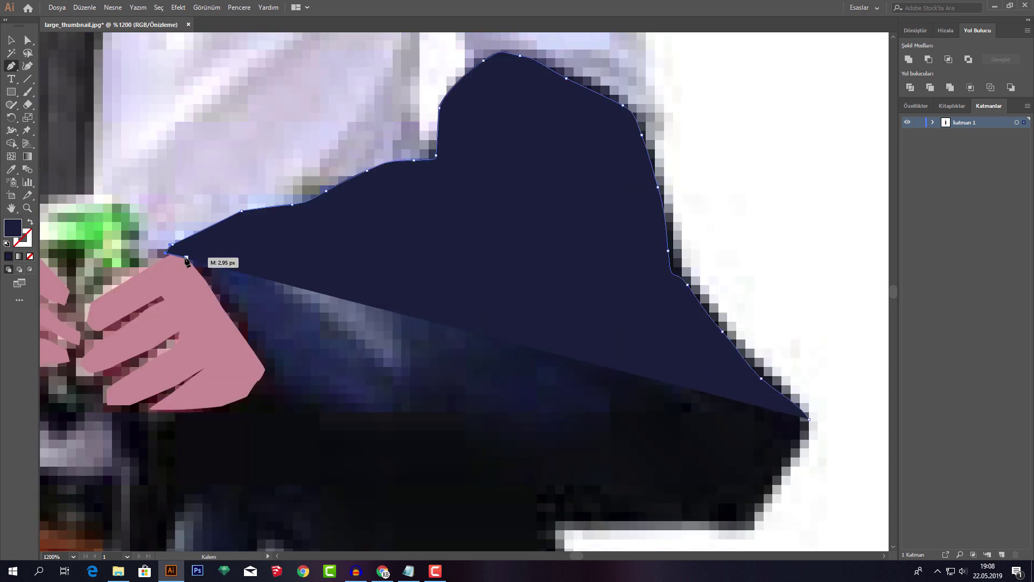
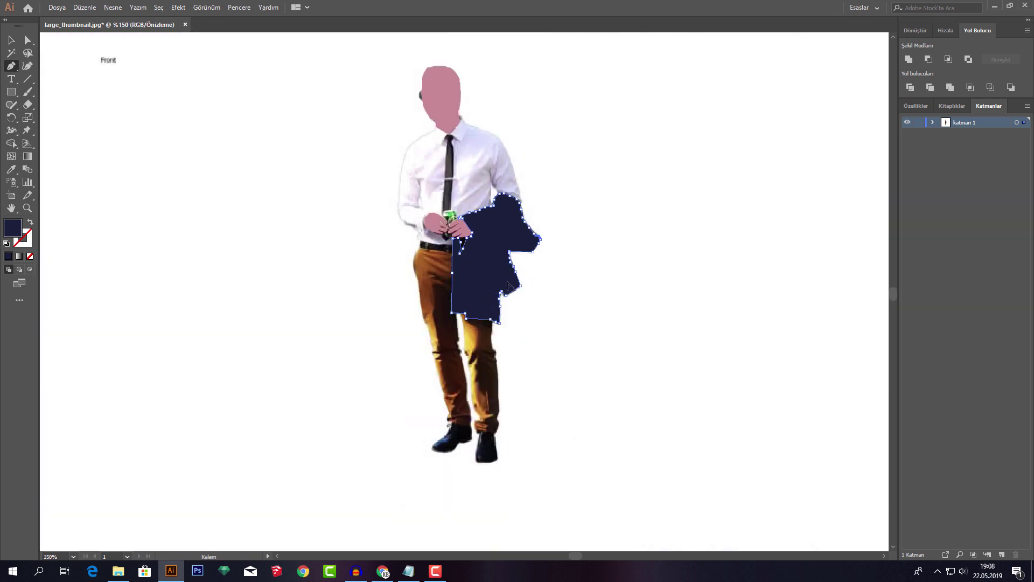
- Drag the jacket dart's tip and bottom points upward toward the hand
scroll(500, 297, "up", 3)
scroll(461, 336, "up", 2)
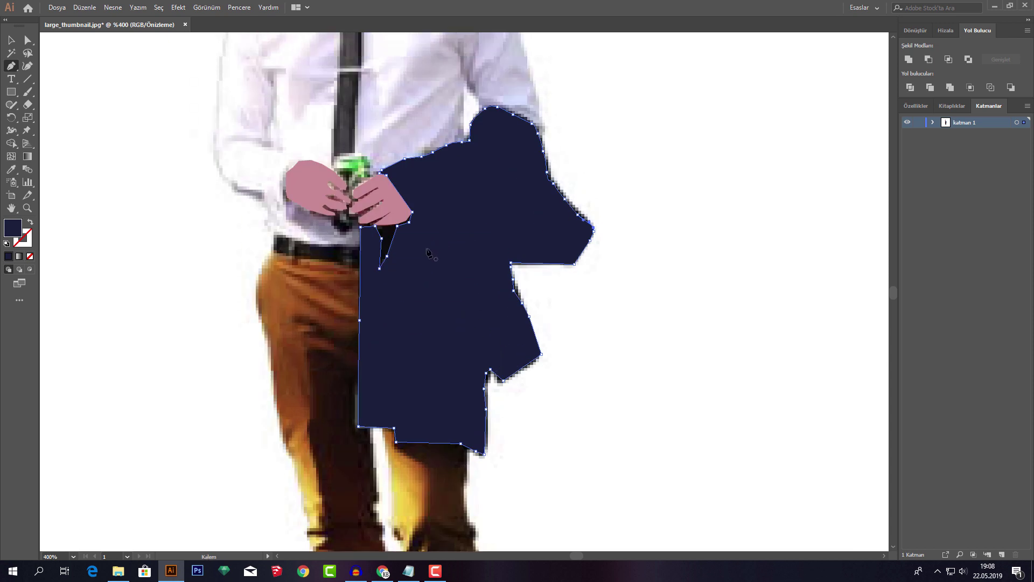
scroll(391, 230, "up", 4)
left_click(11, 41)
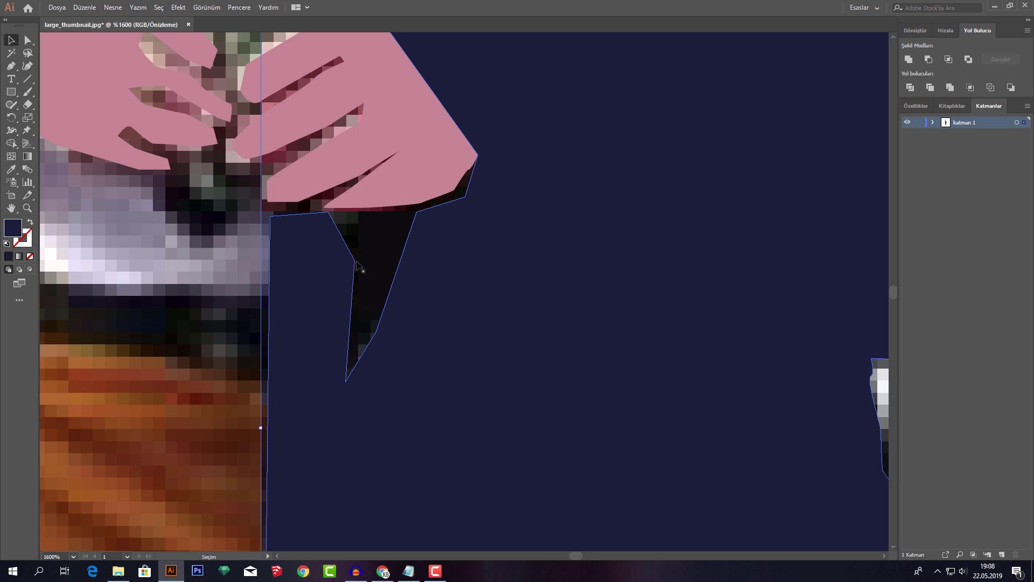
left_click(28, 40)
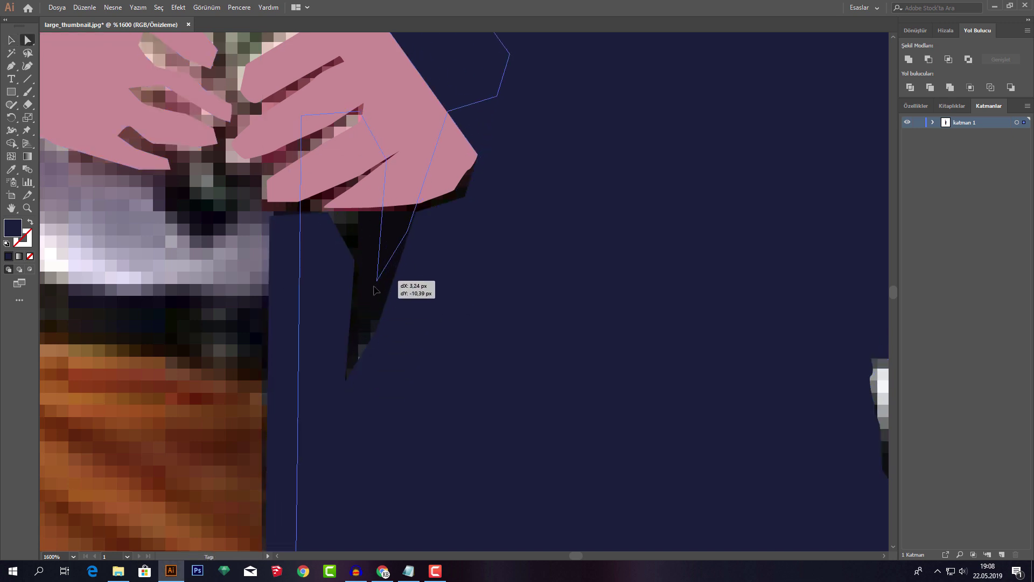
left_click_drag(349, 377, 393, 313)
key("ctrl+z")
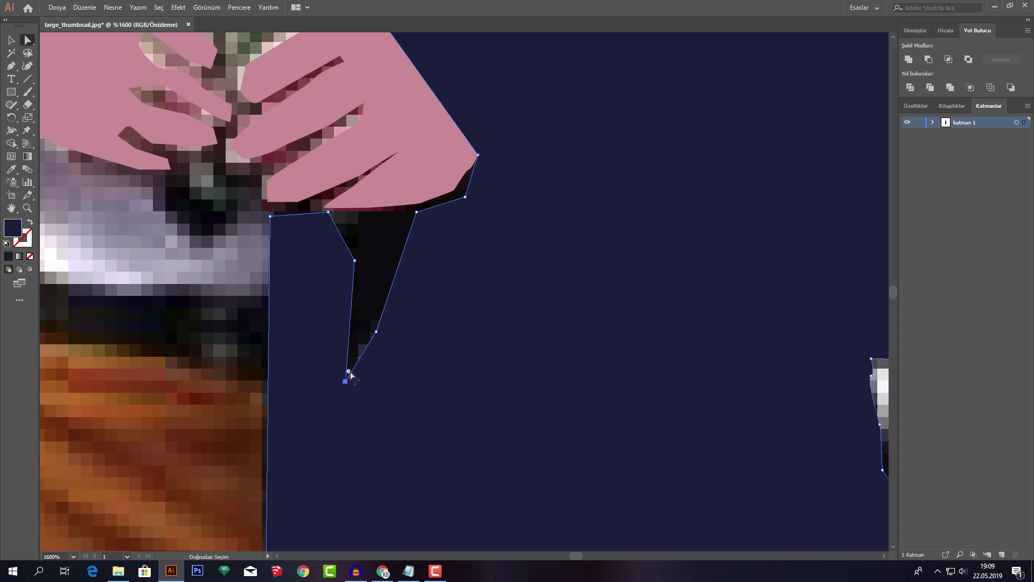
left_click_drag(349, 372, 364, 318)
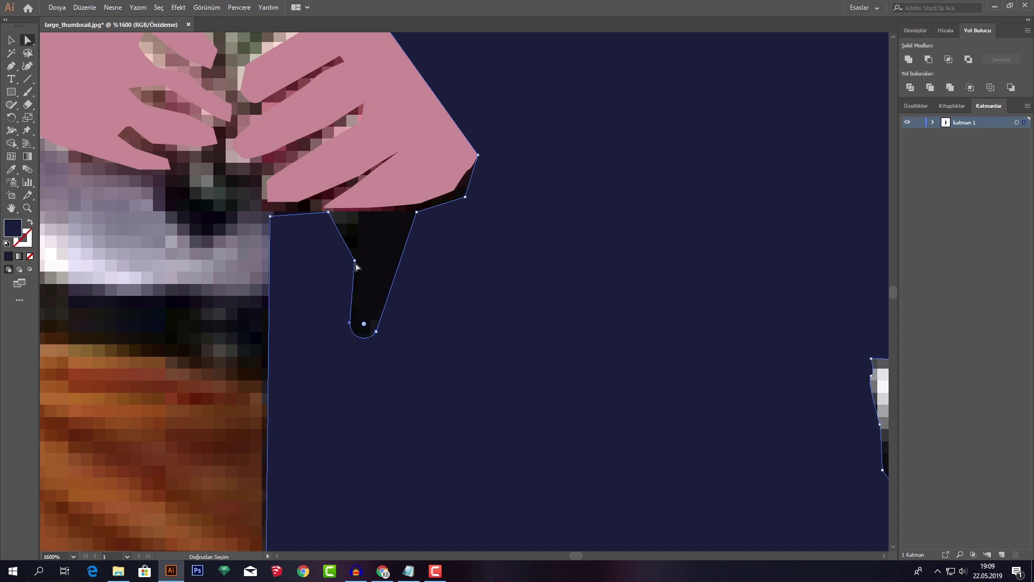
left_click_drag(356, 267, 360, 231)
left_click_drag(379, 335, 384, 234)
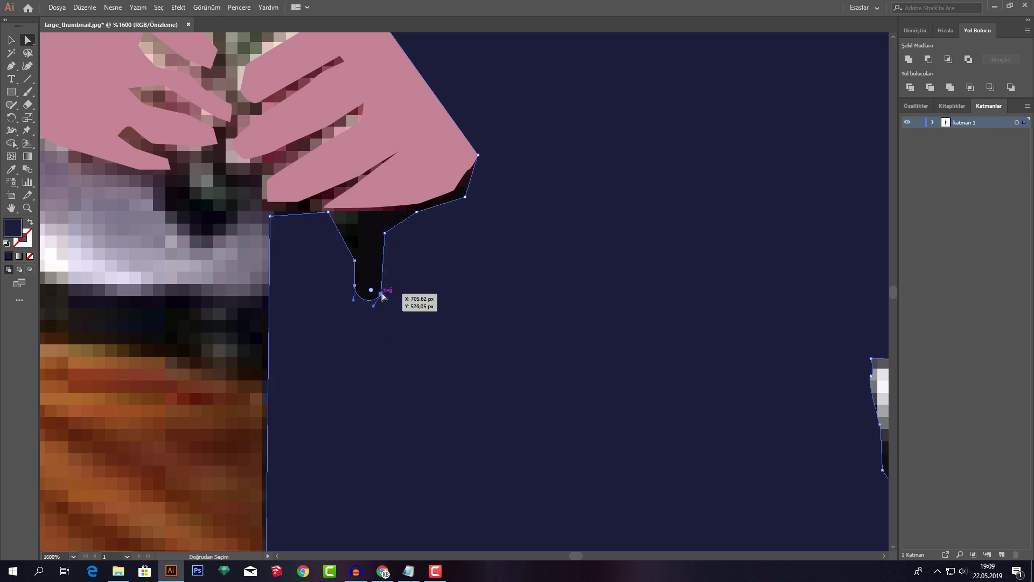
- Delete three anchor points at the dart's bottom tip
right_click(382, 296)
left_click(311, 241)
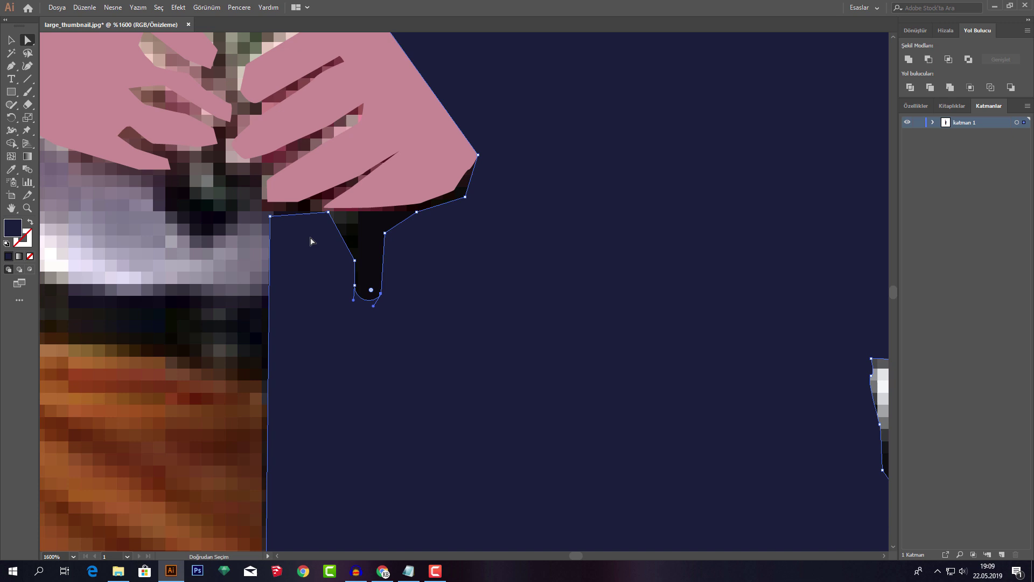
right_click(32, 42)
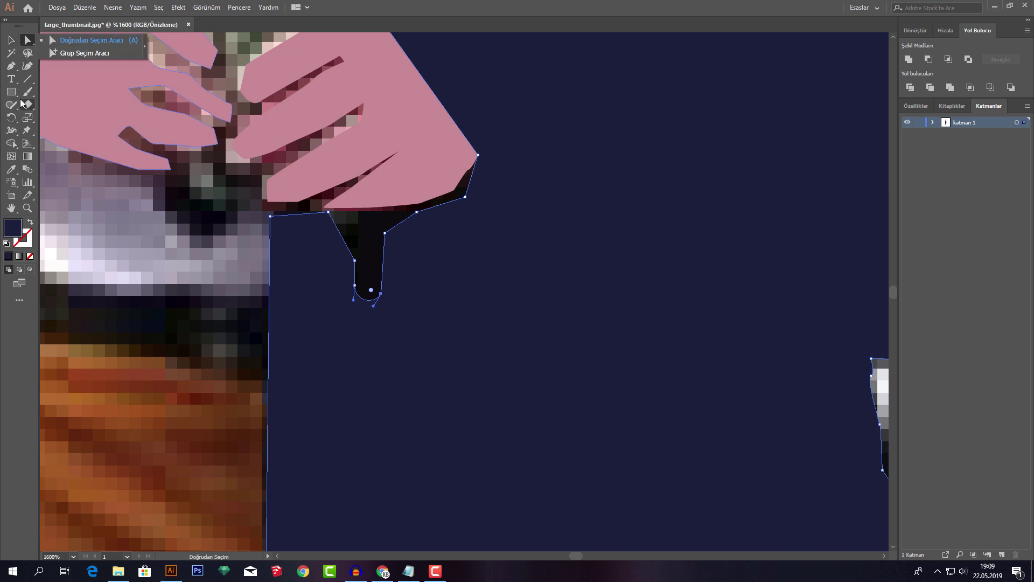
right_click(11, 72)
left_click(80, 92)
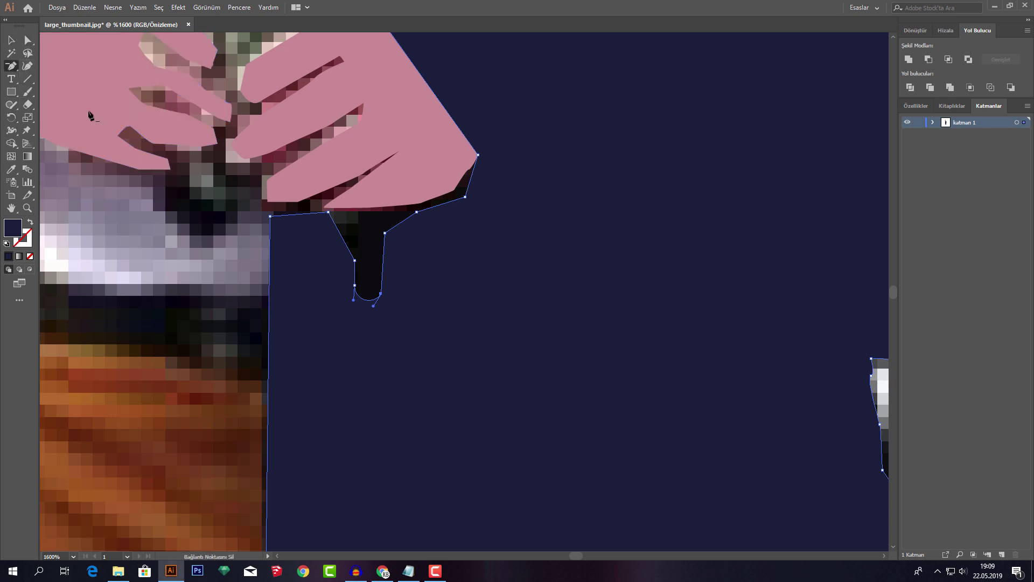
left_click(354, 283)
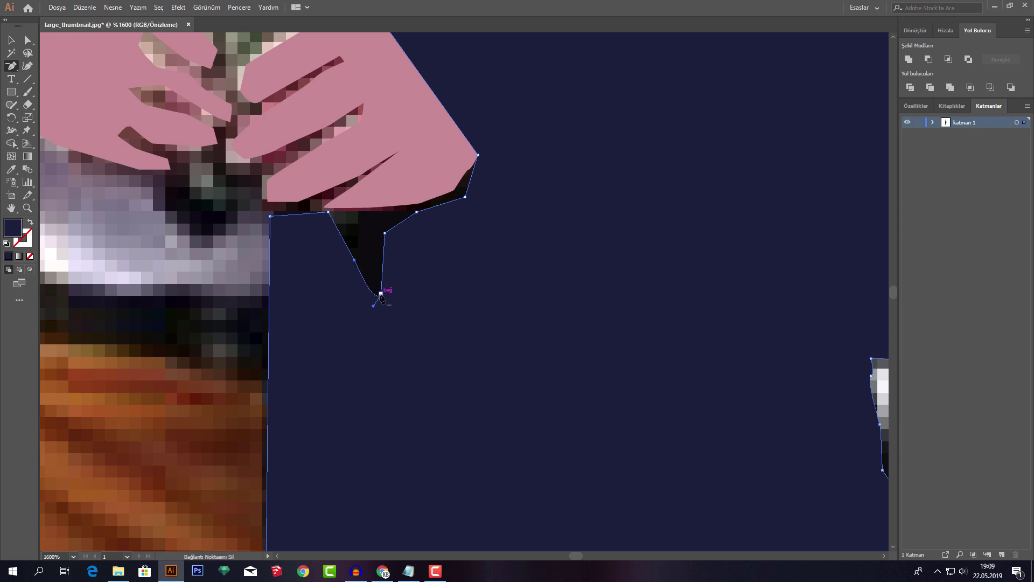
left_click(381, 293)
left_click(353, 260)
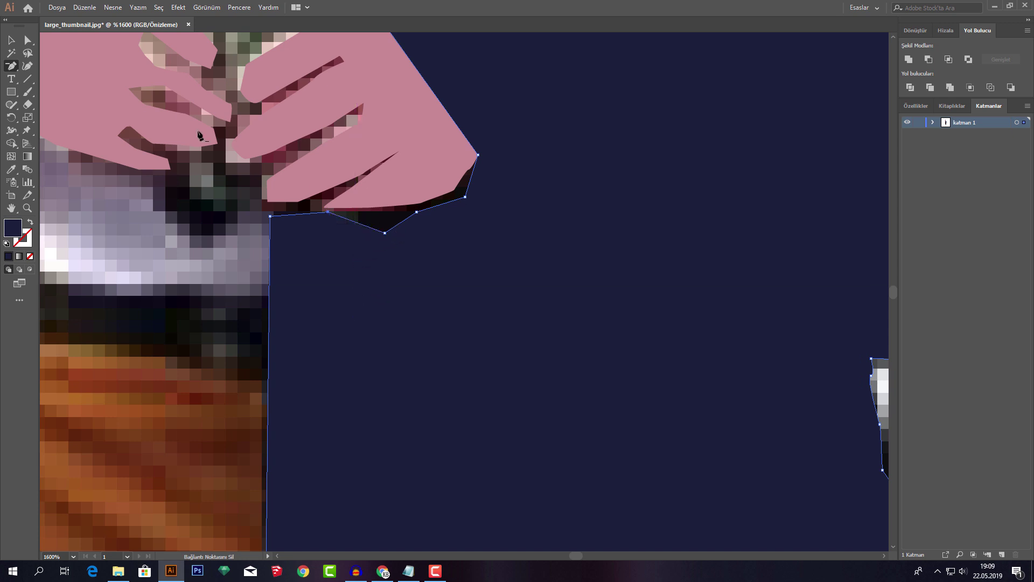
- Raise the remaining edge points so the jacket's top edge runs flat beneath the hand
left_click(28, 40)
left_click_drag(384, 233, 381, 213)
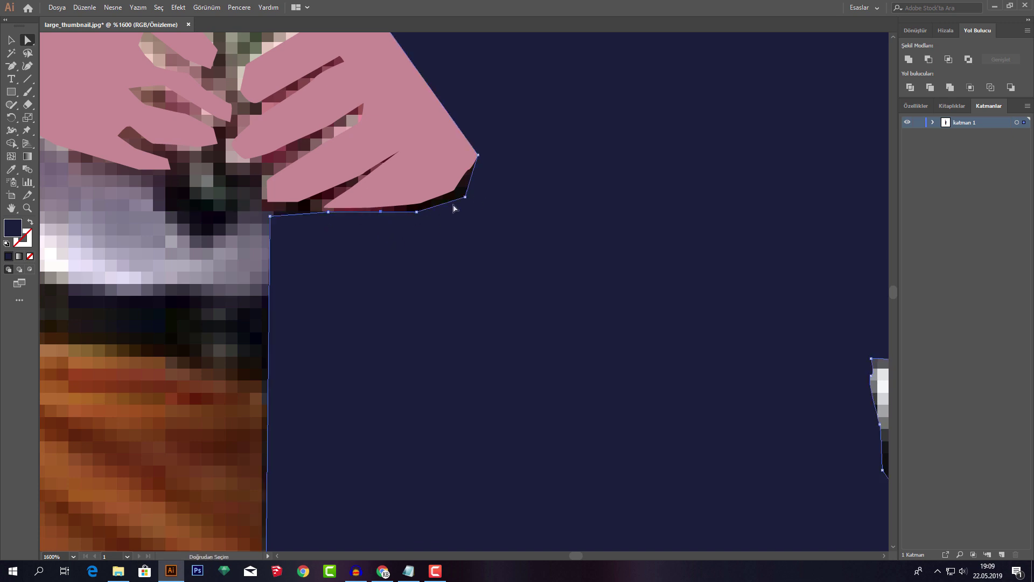
left_click_drag(465, 197, 454, 189)
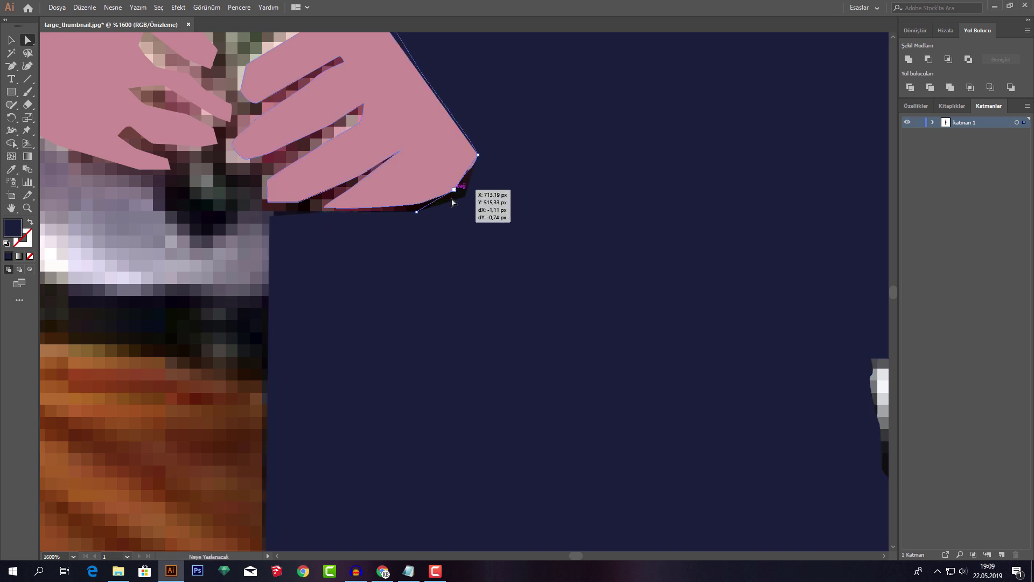
scroll(431, 218, "down", 5)
- Send the pink head shape to the back, behind the photo
scroll(510, 231, "down", 2)
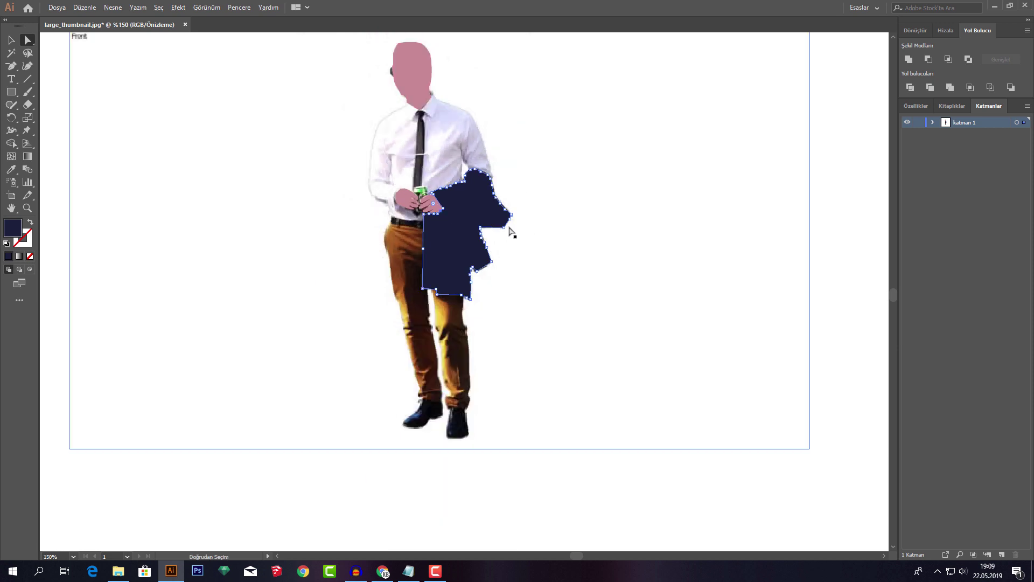
scroll(485, 189, "up", 3)
left_click(603, 178)
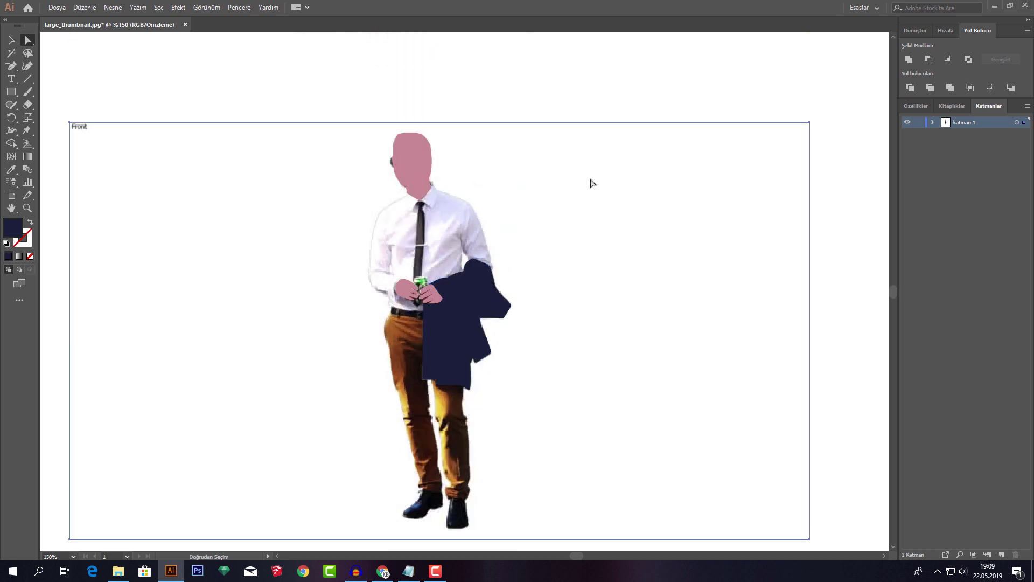
scroll(420, 178, "up", 1)
scroll(422, 195, "up", 2)
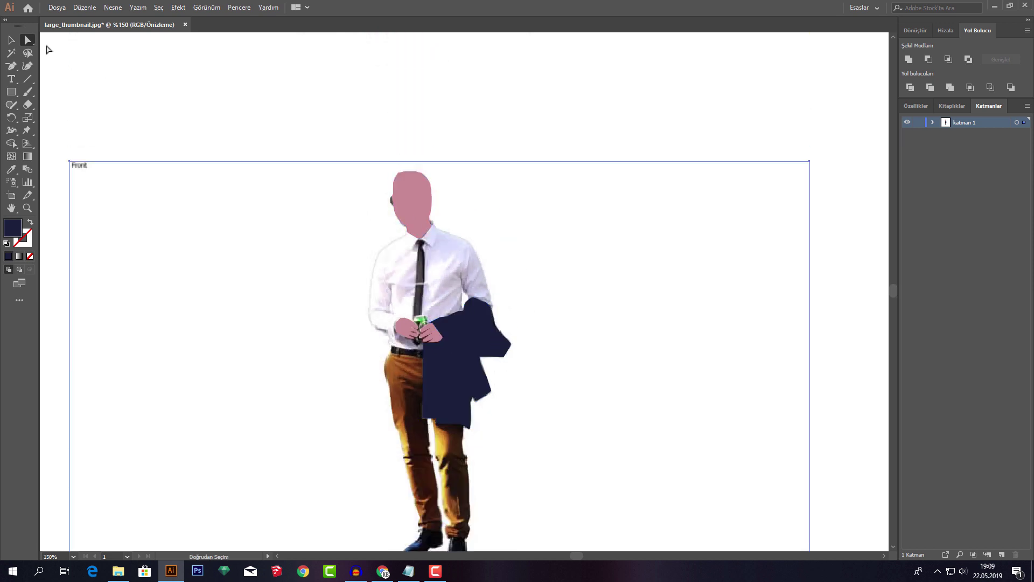
left_click(11, 42)
right_click(414, 187)
mouse_move(483, 355)
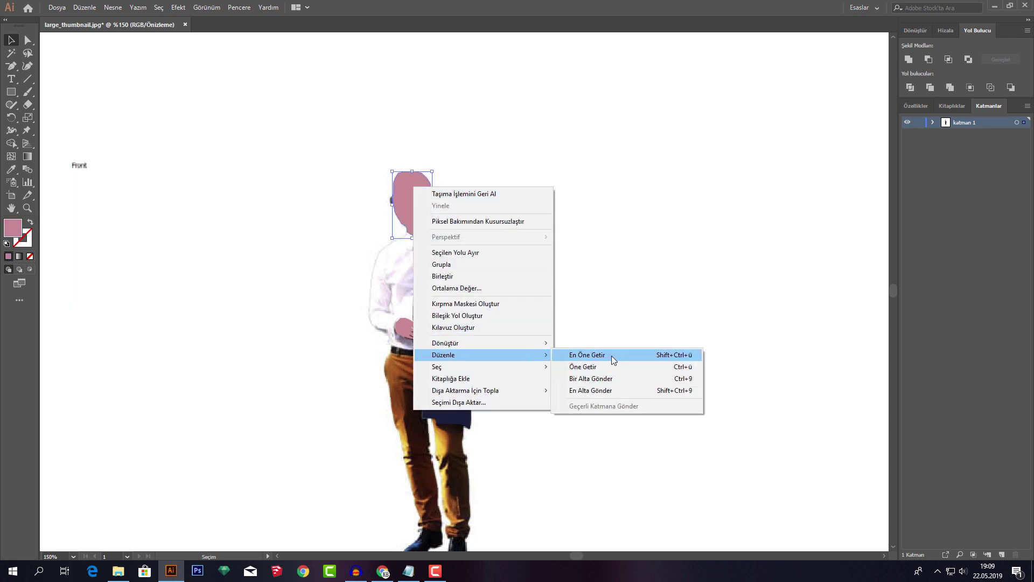
left_click(609, 386)
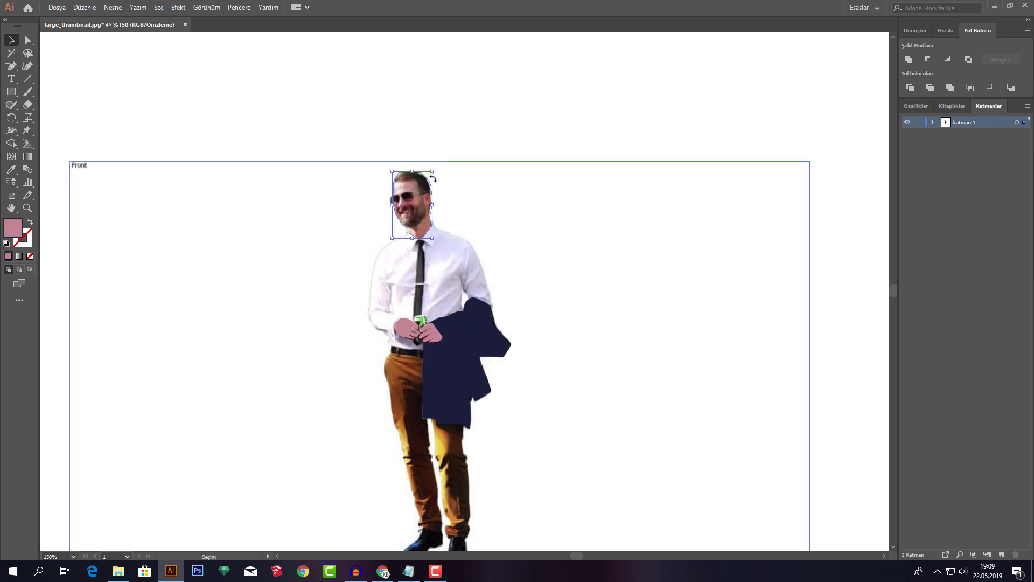
- Zoom in on the face and sample the sunglasses' dark brown colour with the Eyedropper
scroll(372, 201, "up", 1)
scroll(371, 201, "up", 2)
scroll(529, 216, "up", 1)
scroll(496, 260, "up", 1)
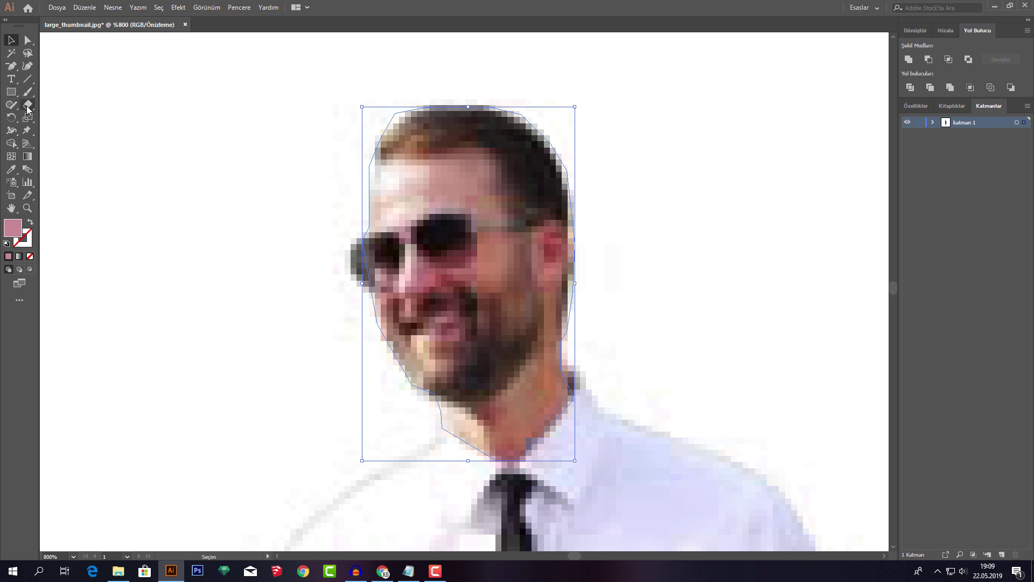
left_click(10, 174)
left_click(451, 240)
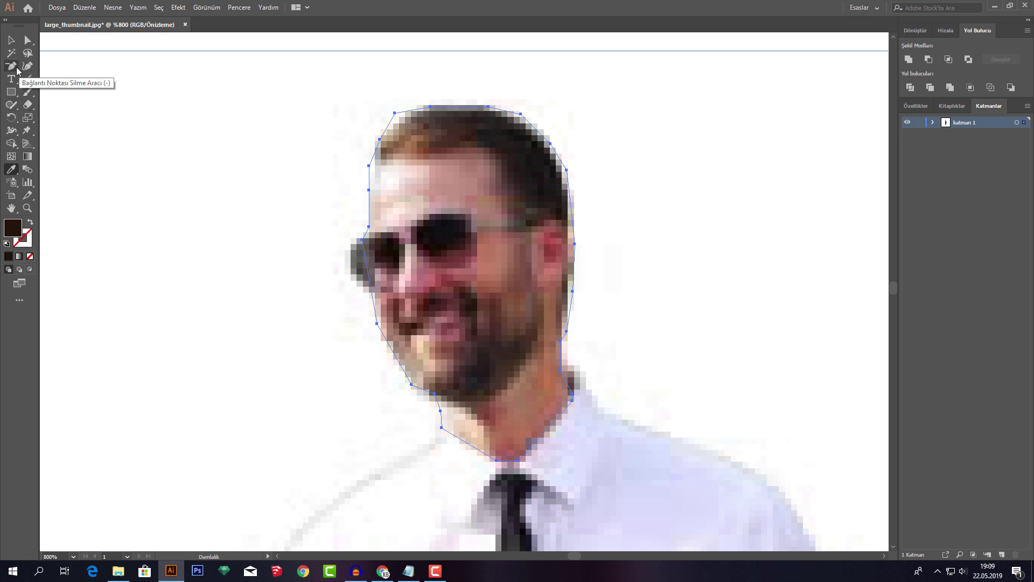
- Draw a closed dark brown shape over the left sunglasses lens
key("minus")
left_click_drag(17, 68, 48, 68)
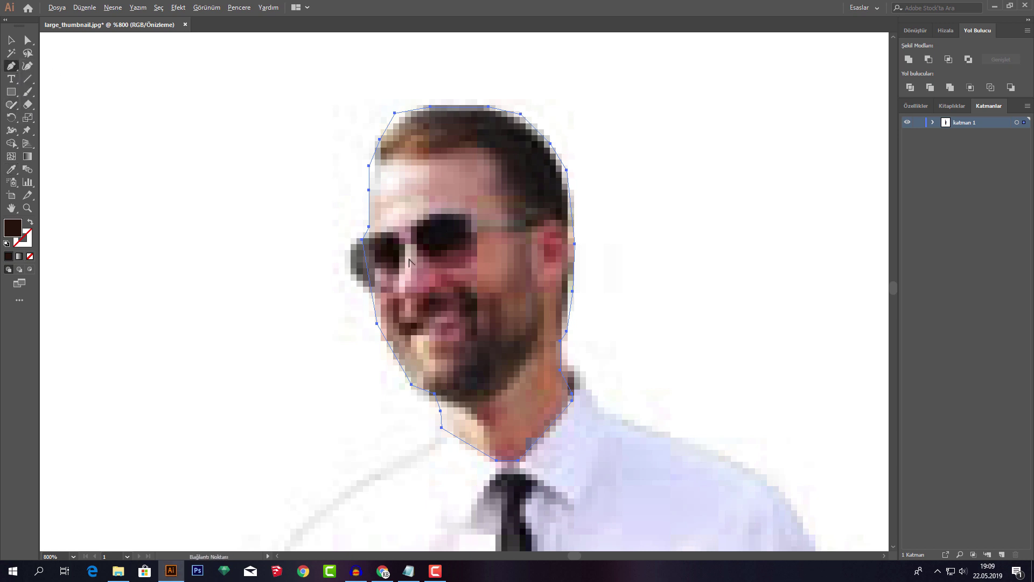
scroll(412, 235, "up", 2)
left_click(407, 229)
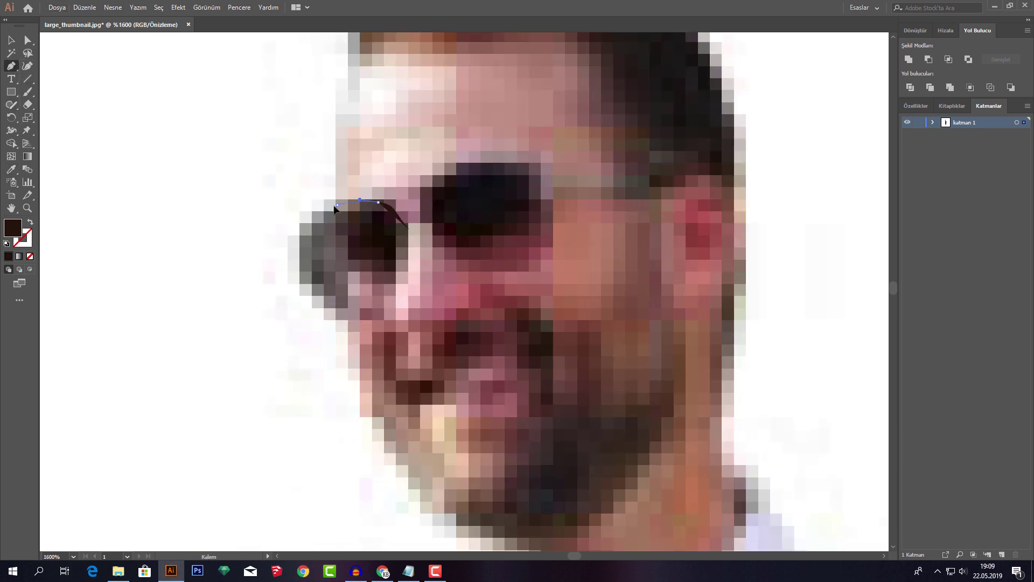
left_click_drag(308, 221, 302, 231)
left_click(298, 239)
left_click(297, 261)
left_click(303, 280)
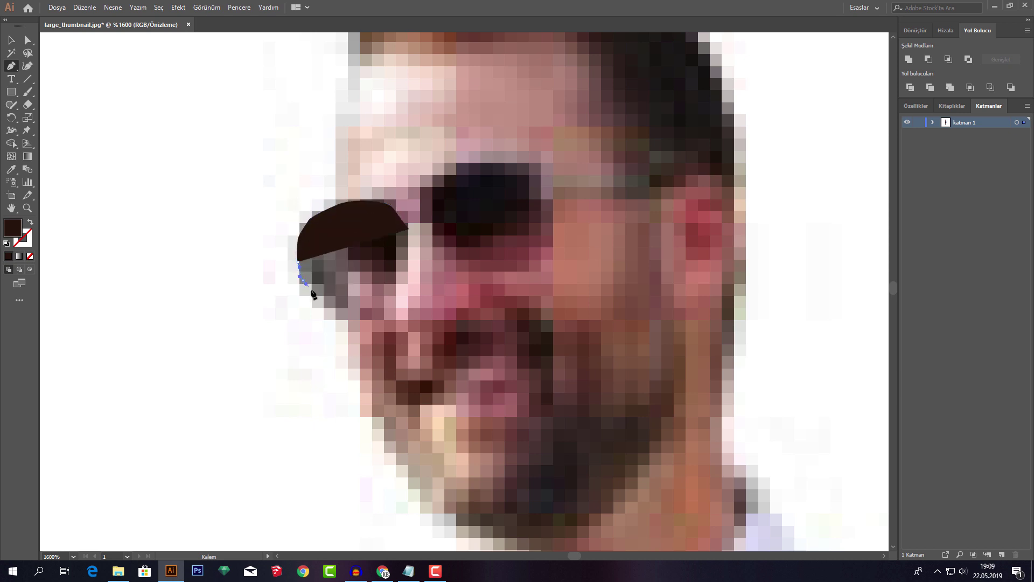
left_click(322, 302)
left_click(366, 309)
left_click(397, 289)
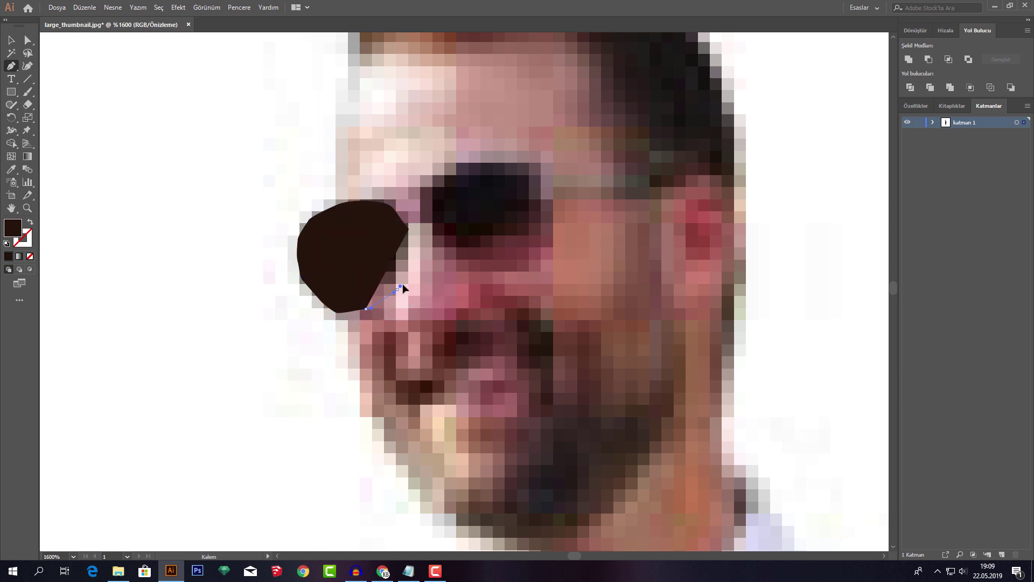
left_click(412, 264)
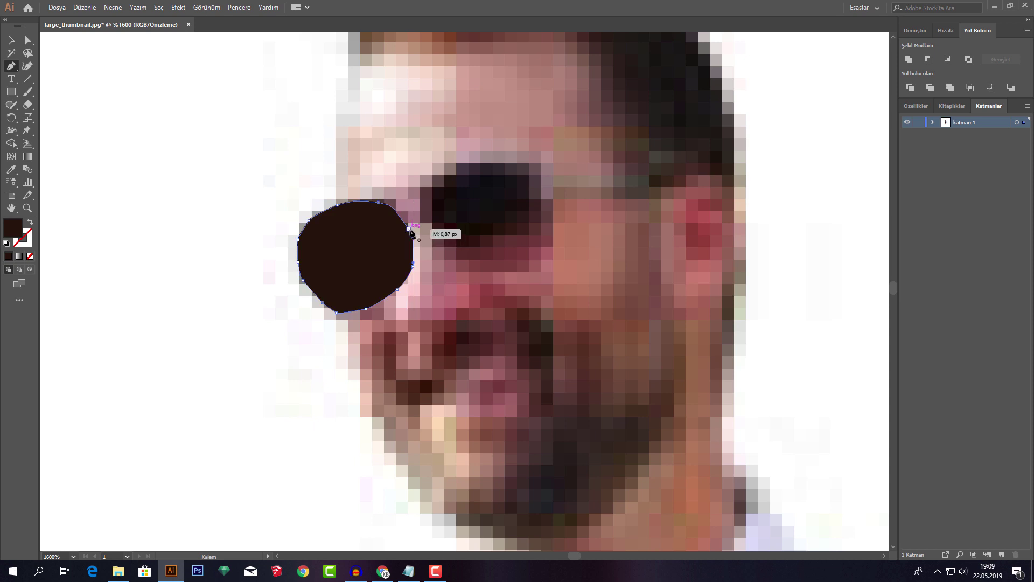
left_click(409, 229)
- Trace the right sunglasses lens as a second dark brown shape
left_click(447, 176)
left_click(468, 163)
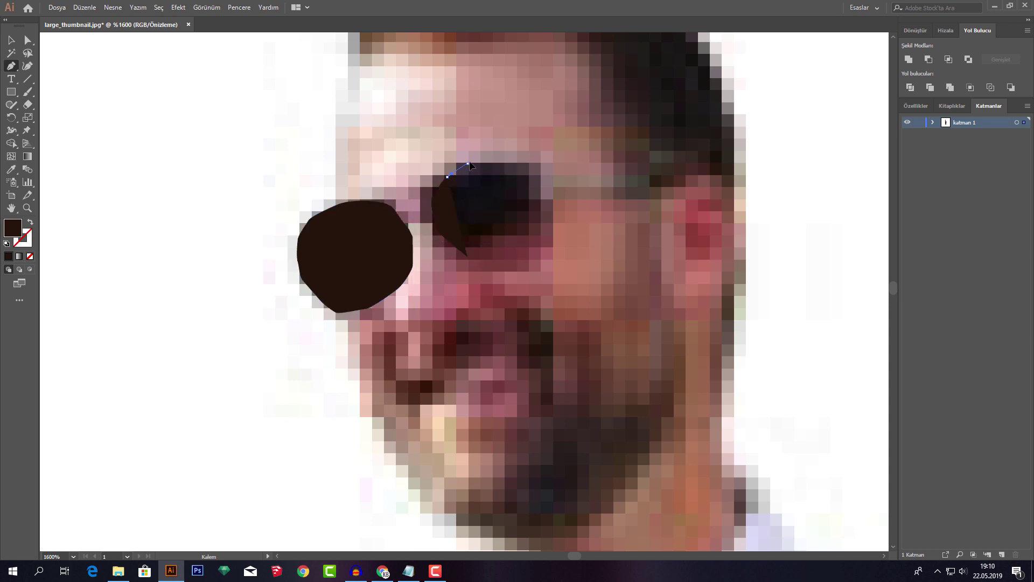
left_click(502, 154)
left_click(539, 168)
left_click(554, 193)
left_click(554, 209)
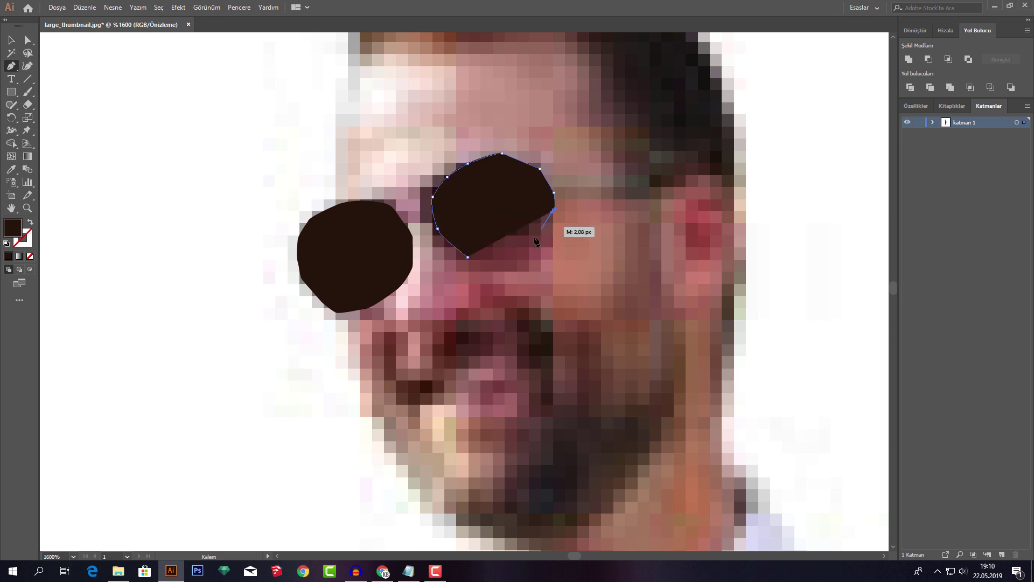
left_click(530, 244)
left_click(490, 259)
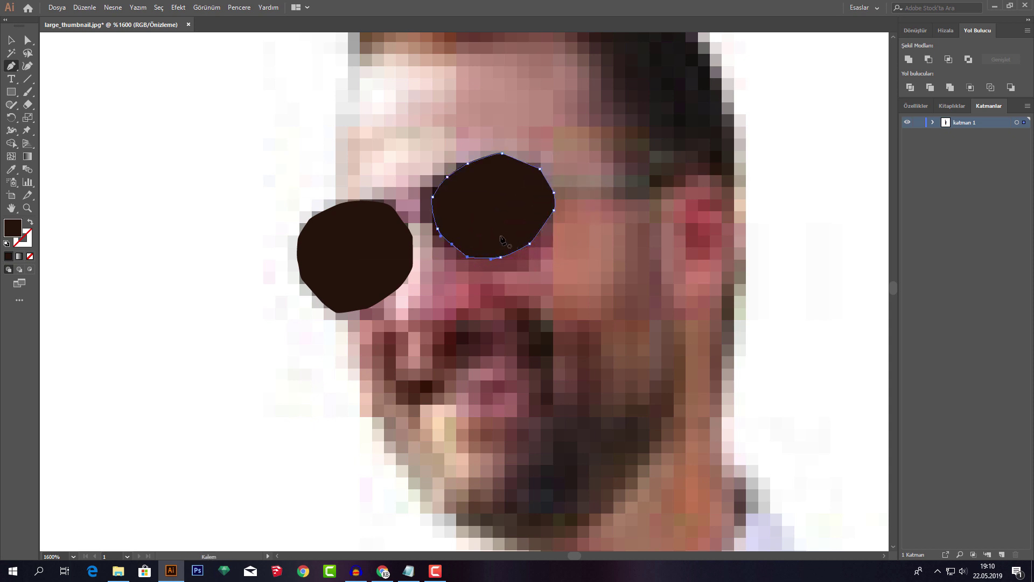
scroll(501, 238, "right", 3)
scroll(503, 253, "up", 3)
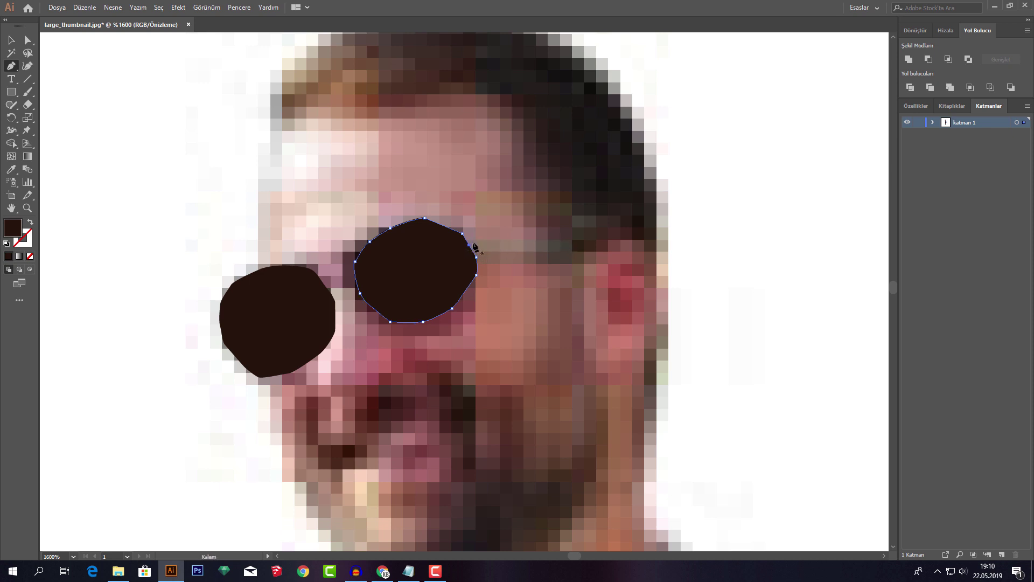
- Draw the sunglasses arm from the right lens toward the ear
left_click_drag(487, 245, 522, 245)
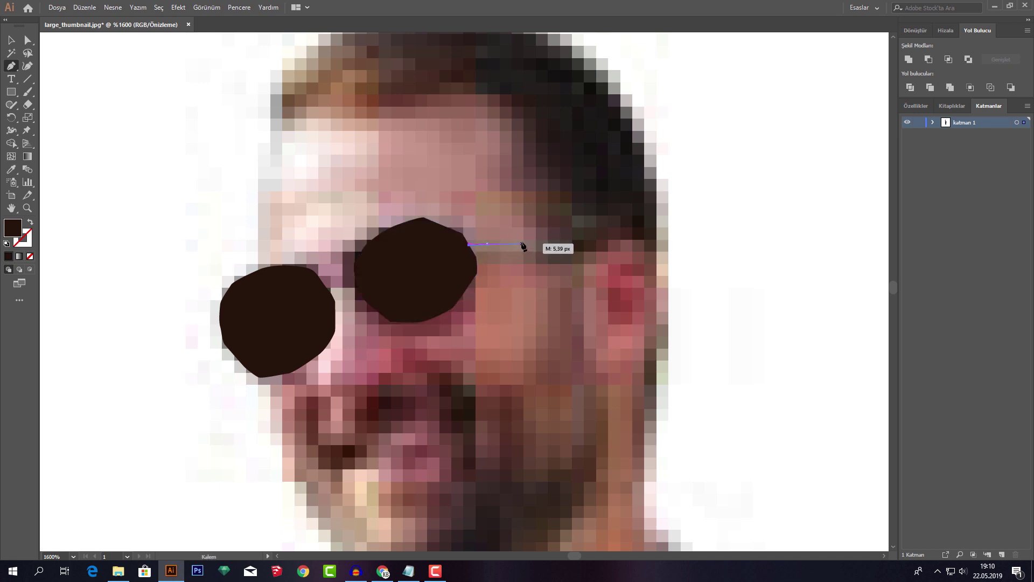
left_click(560, 244)
left_click(591, 234)
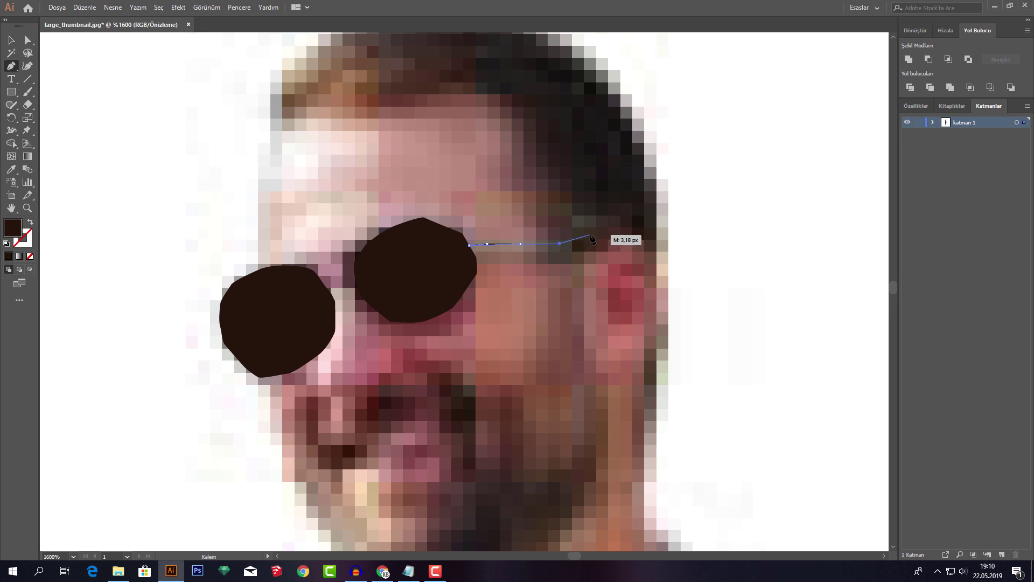
left_click_drag(614, 235, 614, 236)
left_click(598, 245)
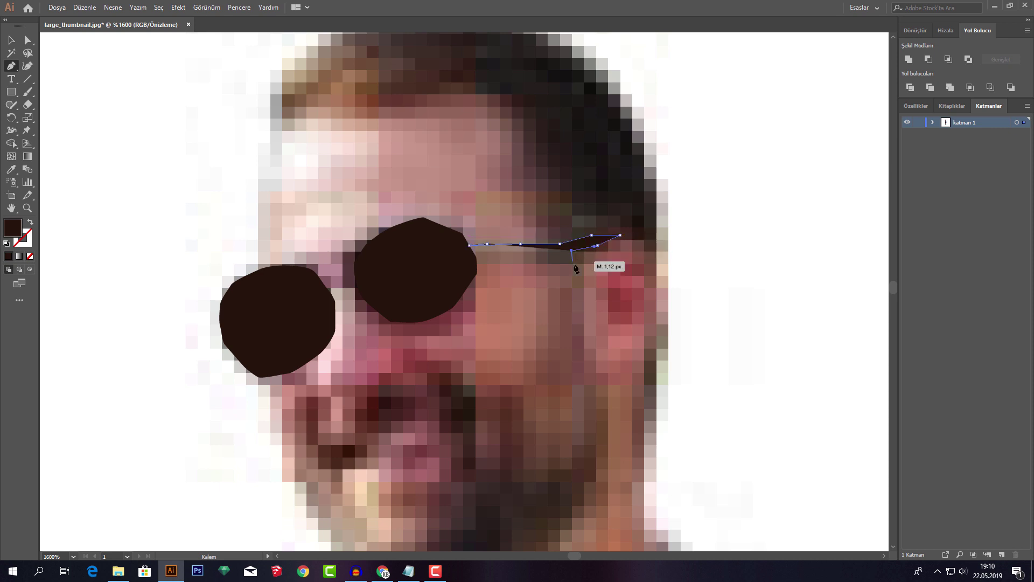
left_click_drag(574, 269, 550, 271)
left_click(531, 265)
left_click(487, 257)
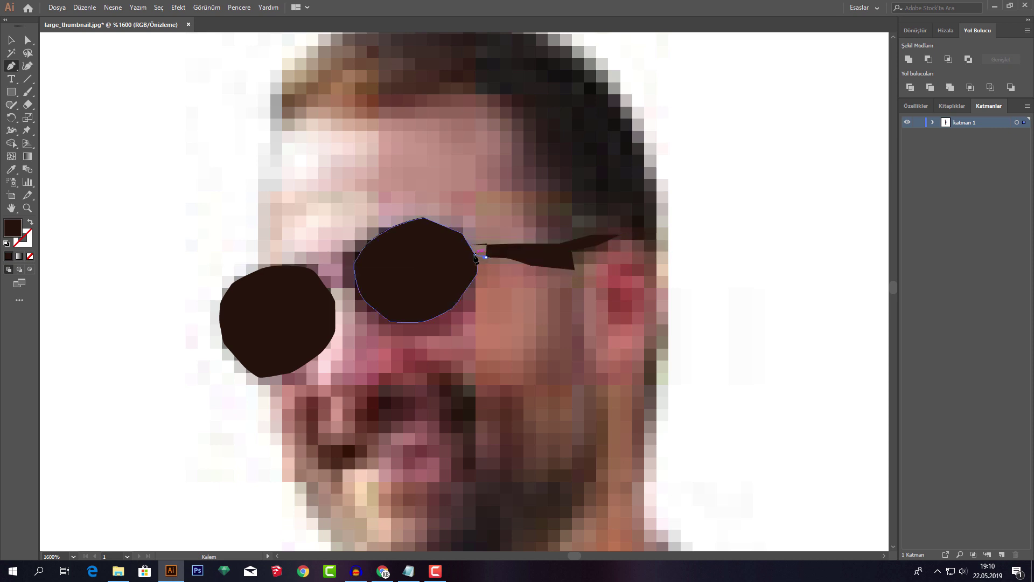
left_click_drag(469, 245, 469, 256)
left_click(505, 258)
left_click(475, 254)
left_click(466, 248)
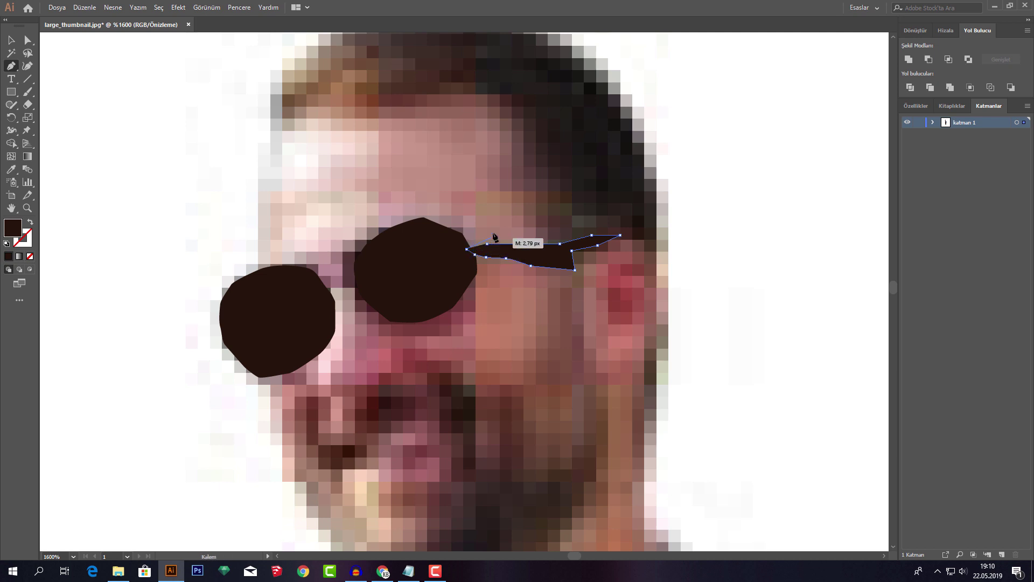
right_click(483, 228)
left_click_drag(452, 215, 459, 238)
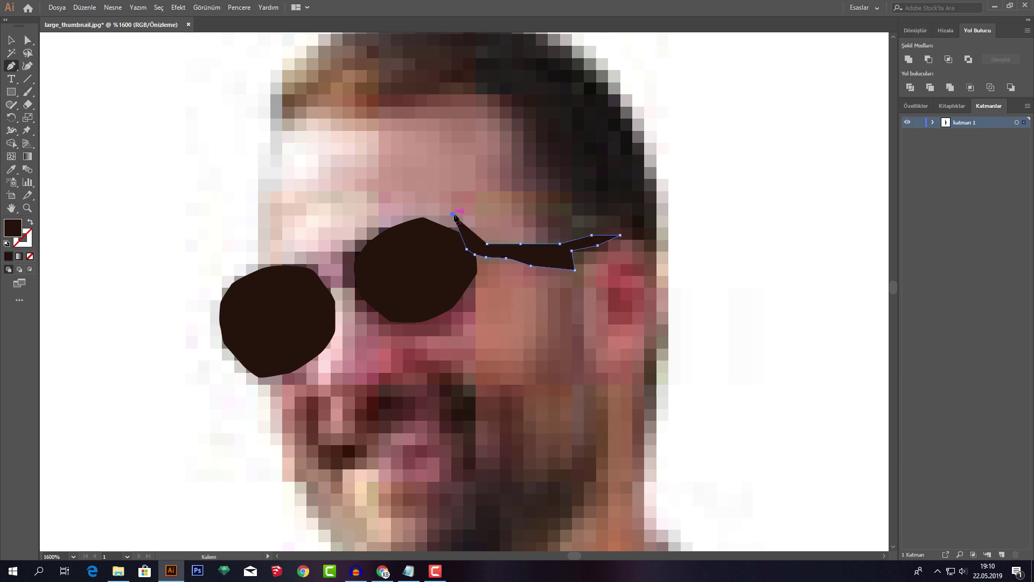
- Adjust the arm's anchors, pulling the stray top point down and straightening the lower edge
left_click(27, 42)
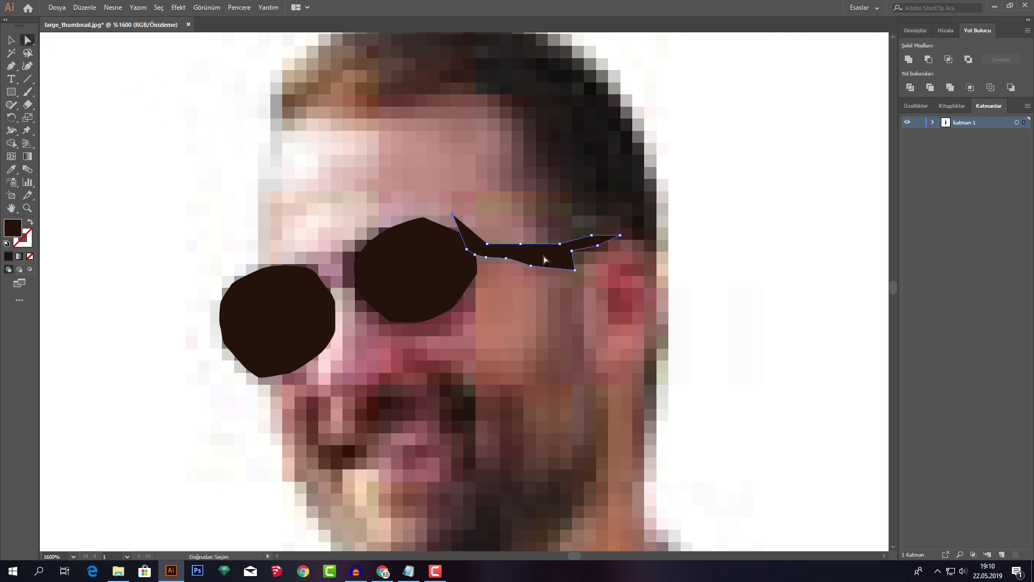
mouse_move(453, 216)
left_mouse_down()
mouse_move(468, 244)
mouse_move(483, 240)
mouse_move(484, 259)
left_mouse_up()
mouse_move(511, 264)
left_mouse_down()
mouse_move(549, 264)
mouse_move(601, 234)
left_mouse_up()
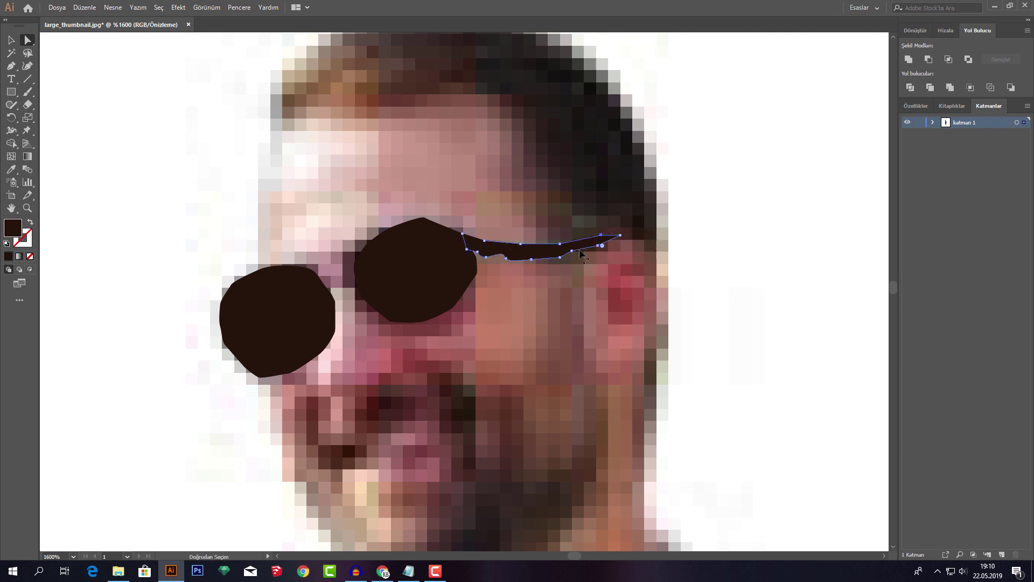
- Add a tilted rectangular bridge between the two lenses
left_click(12, 96)
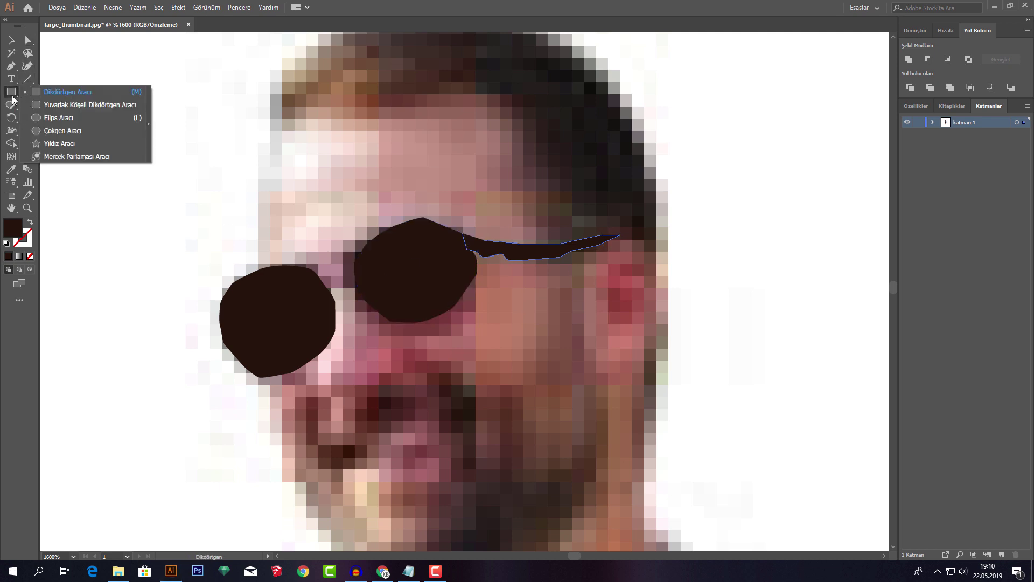
left_click_drag(334, 281, 400, 295)
left_click(12, 40)
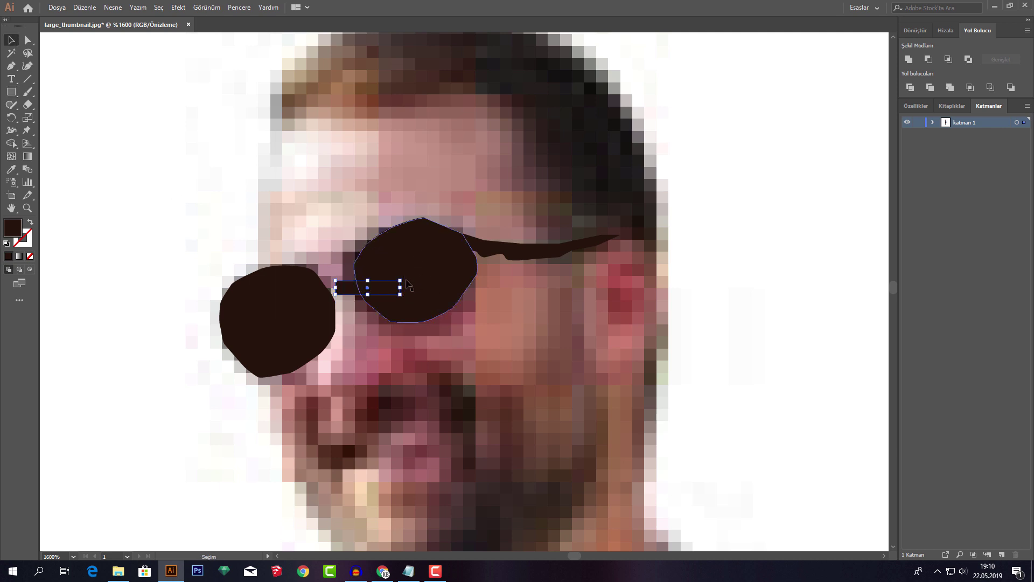
mouse_move(404, 276)
left_mouse_down()
mouse_move(396, 262)
mouse_move(356, 273)
mouse_move(382, 258)
left_mouse_up()
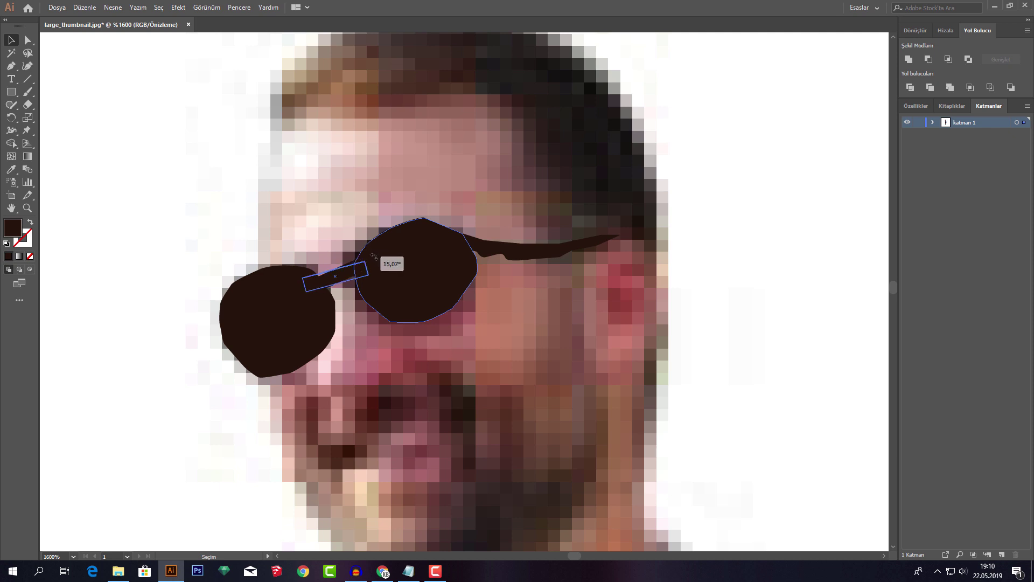
left_click(536, 288)
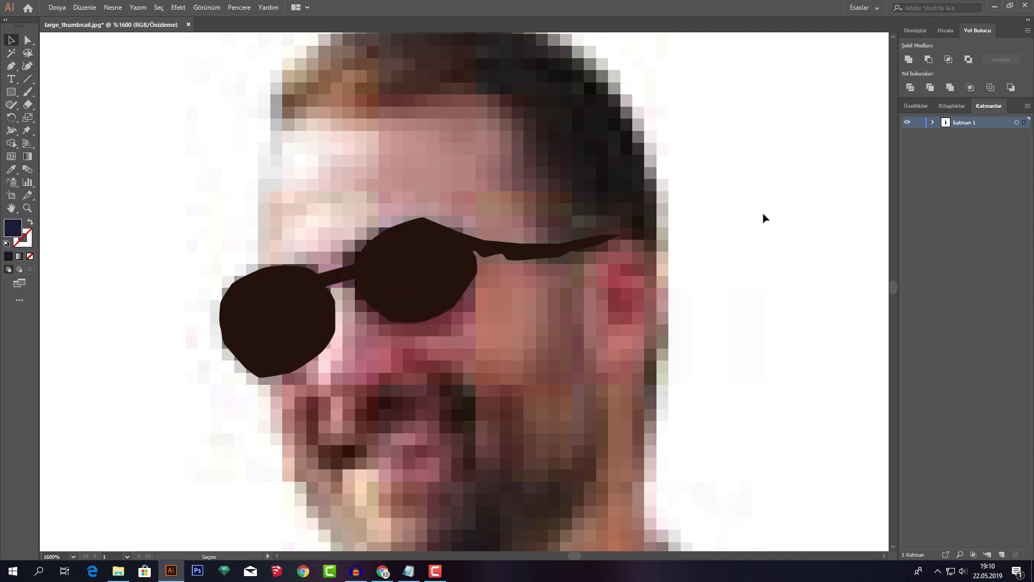
scroll(466, 217, "down", 2)
scroll(490, 212, "down", 5)
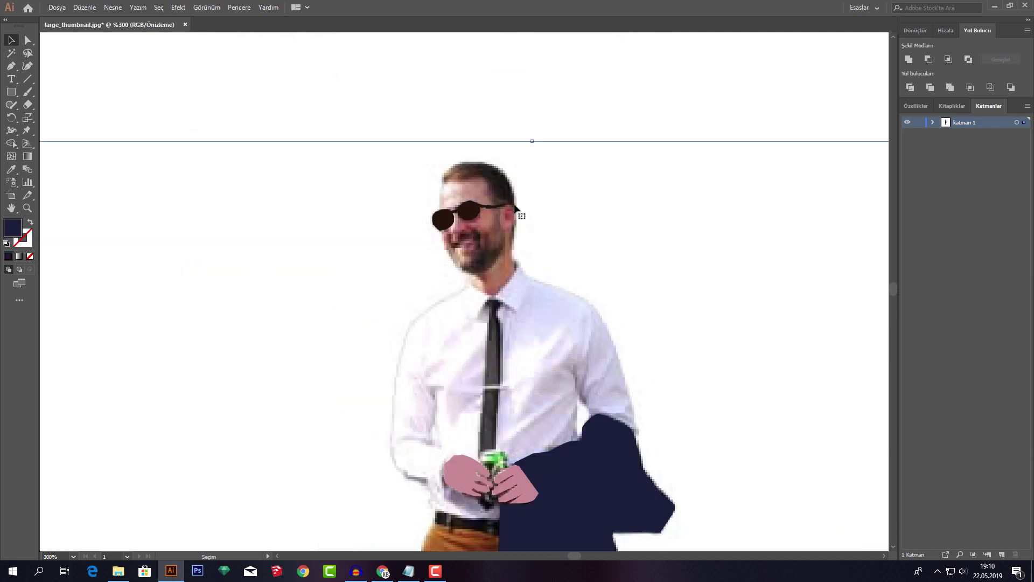
- Bring the dark head shape forward in front of the photo
scroll(504, 232, "up", 2)
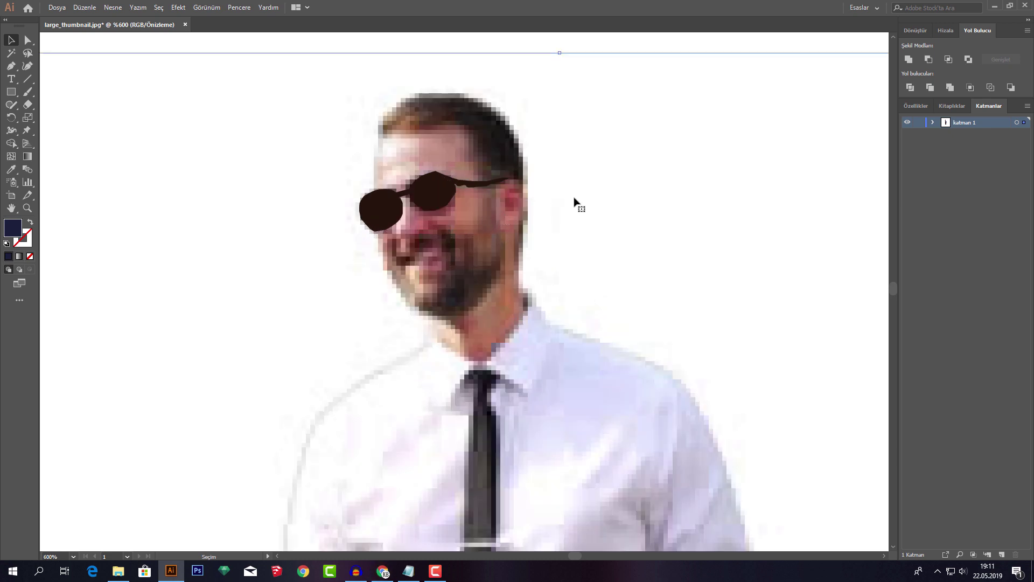
right_click(474, 88)
mouse_move(538, 176)
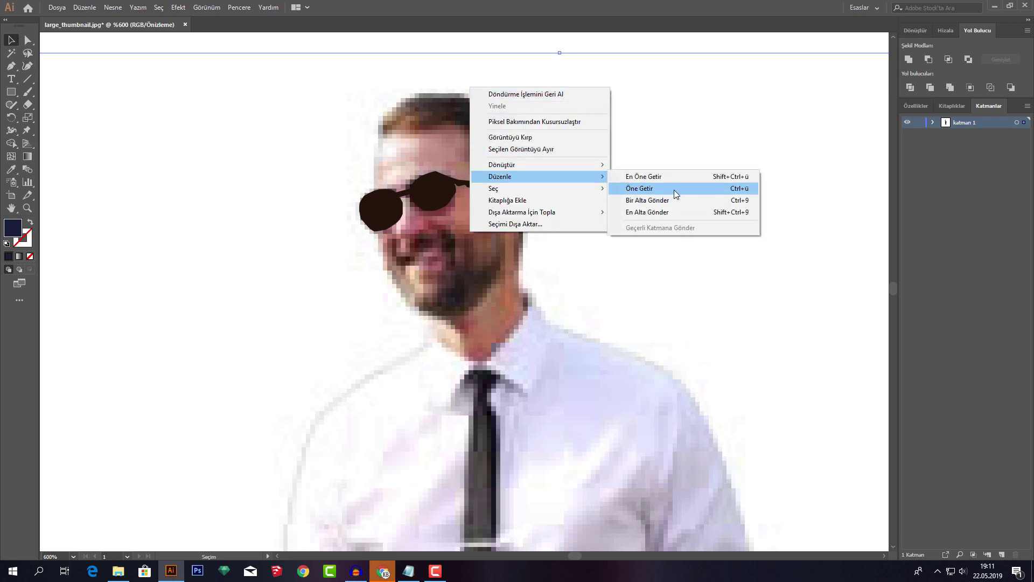
left_click(677, 211)
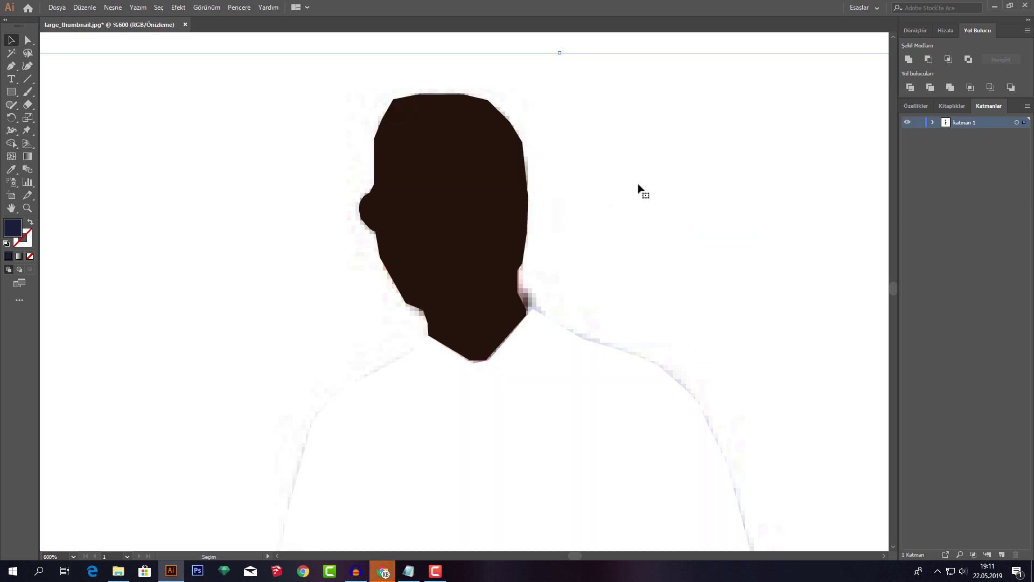
left_click(506, 143)
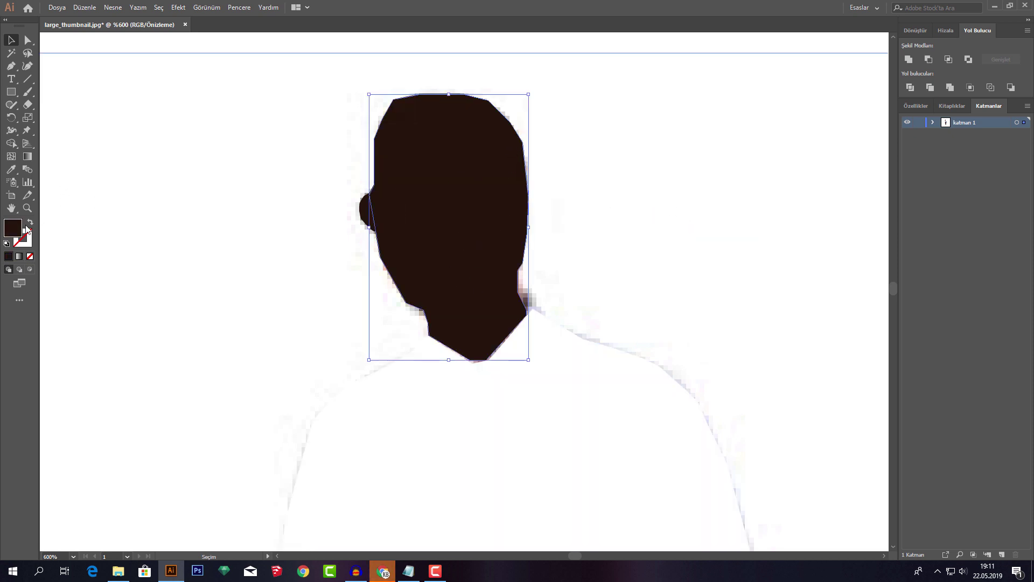
- Fill the head shape with pink skin tone DDA792
double_click(9, 232)
left_click(633, 272)
left_click(613, 257)
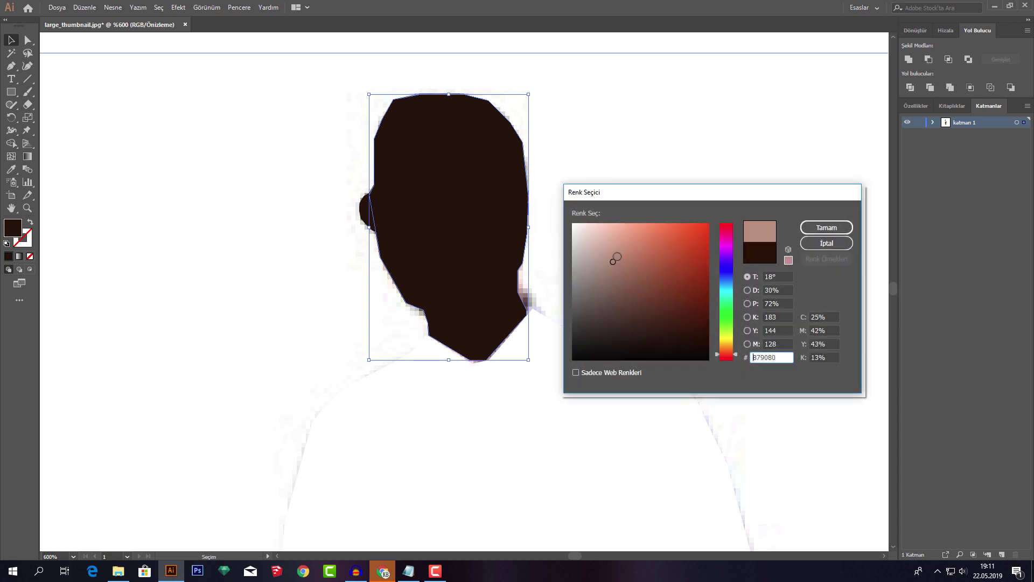
left_click(826, 228)
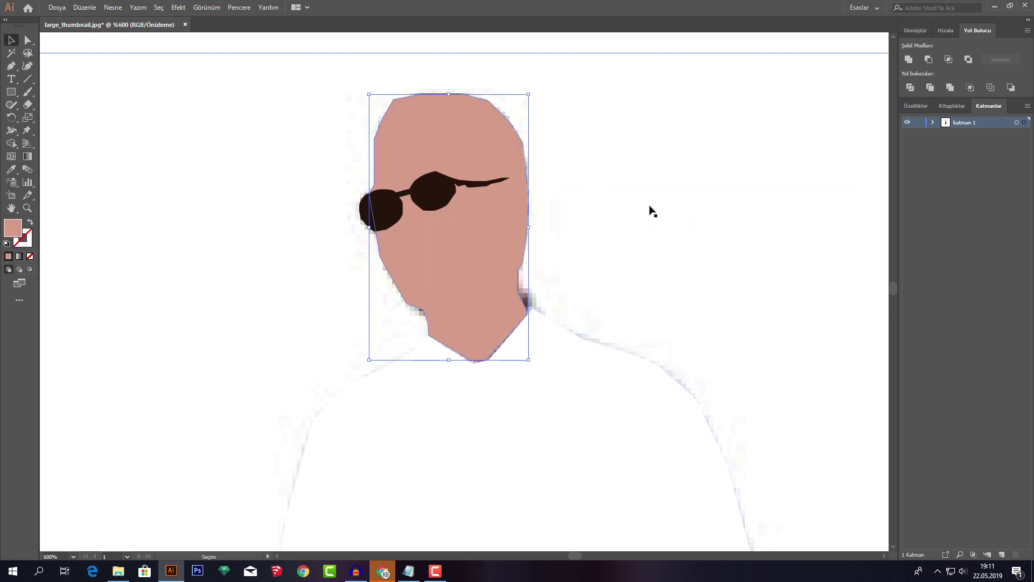
scroll(587, 183, "down", 4)
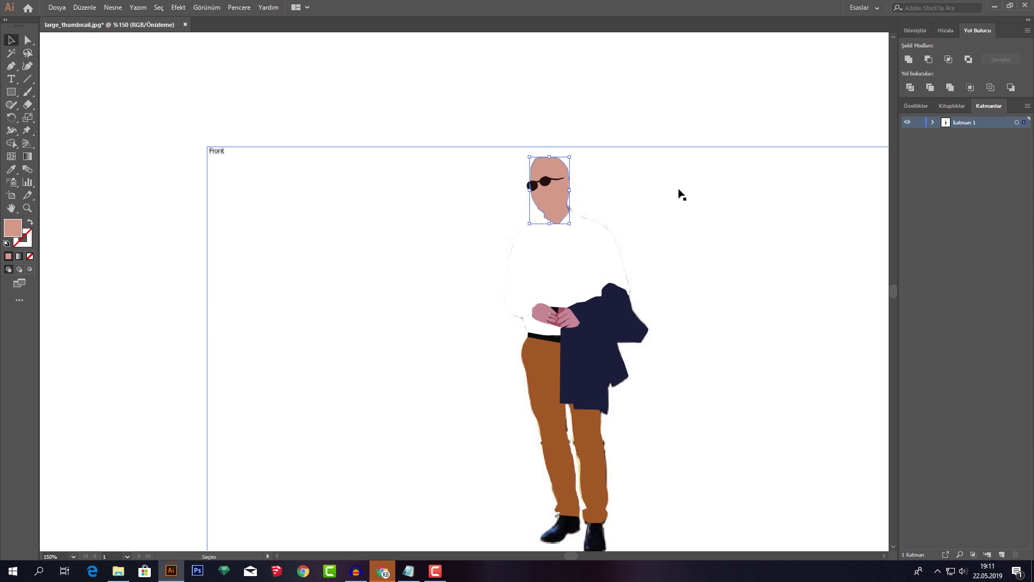
left_click(680, 194)
scroll(624, 236, "right", 1)
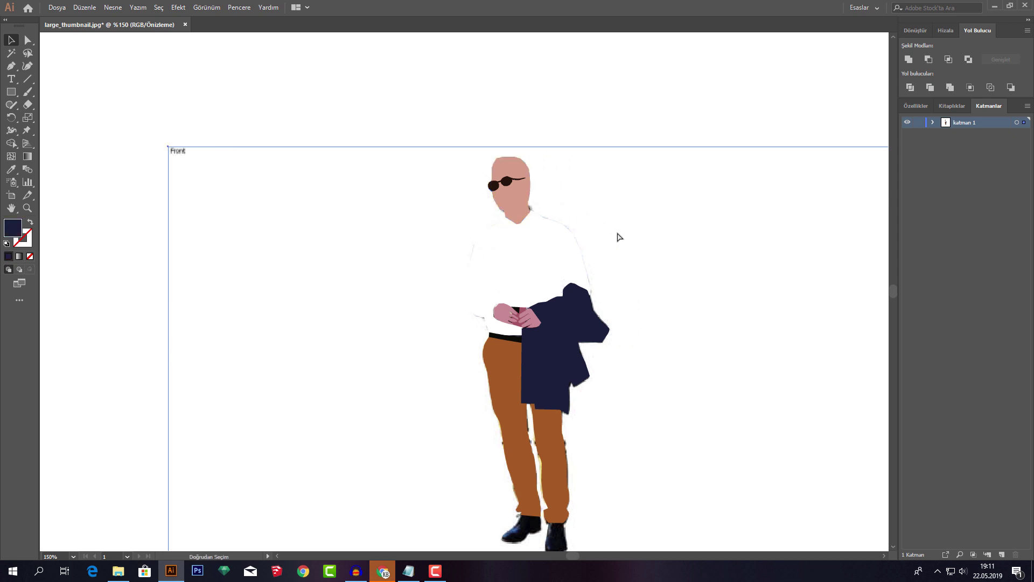
scroll(627, 234, "down", 1)
scroll(622, 247, "down", 2)
scroll(578, 405, "up", 3)
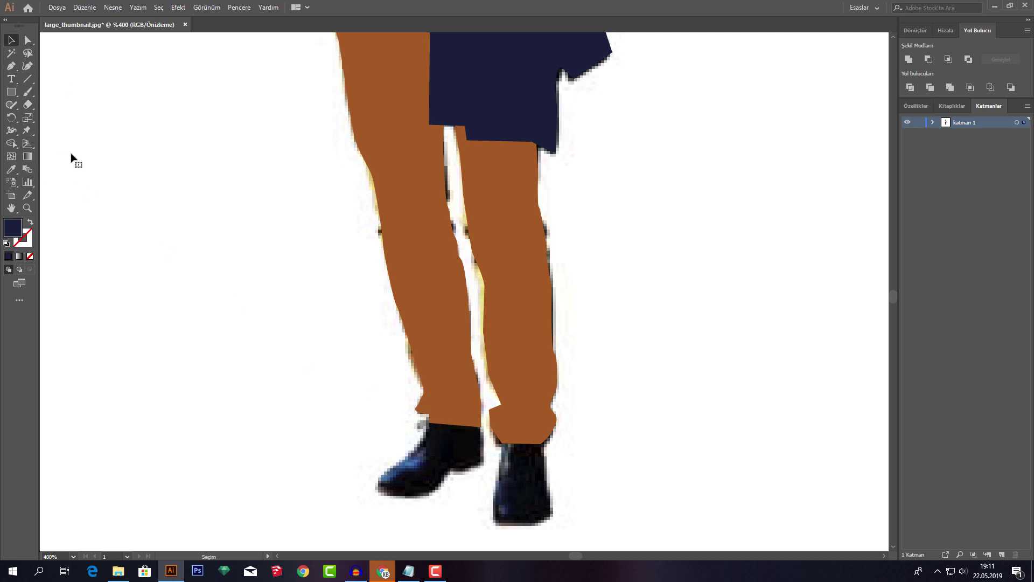
- Trace a navy outline around the left shoe from trouser hem to toe
left_click(12, 71)
scroll(427, 475, "up", 2)
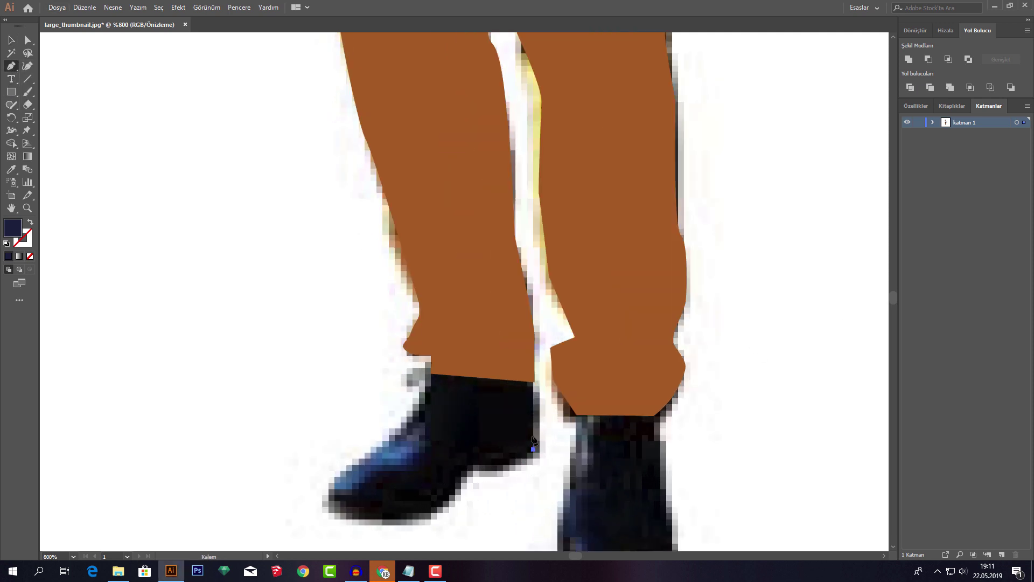
left_click(534, 382)
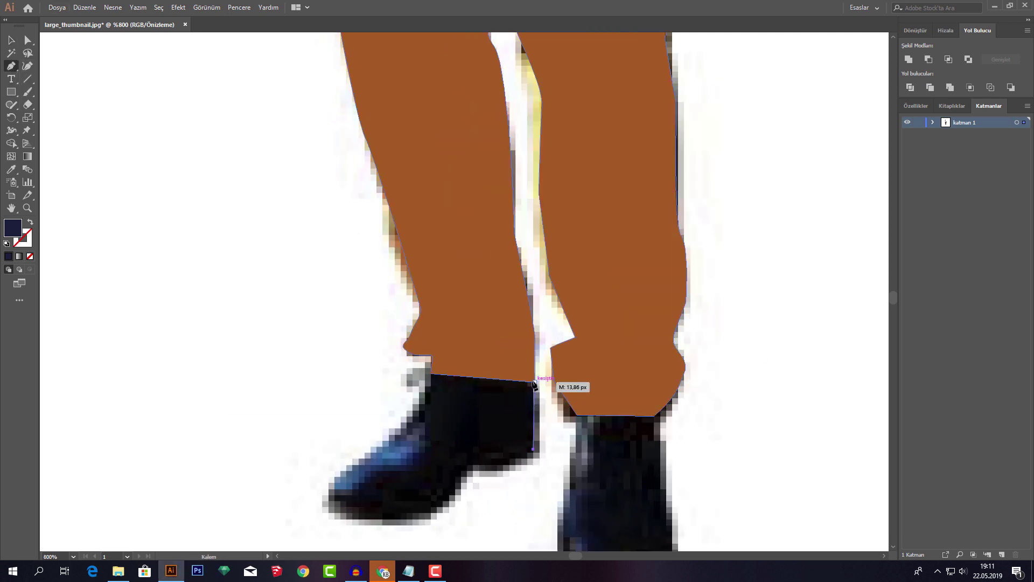
left_click(430, 373)
left_click_drag(420, 409, 408, 426)
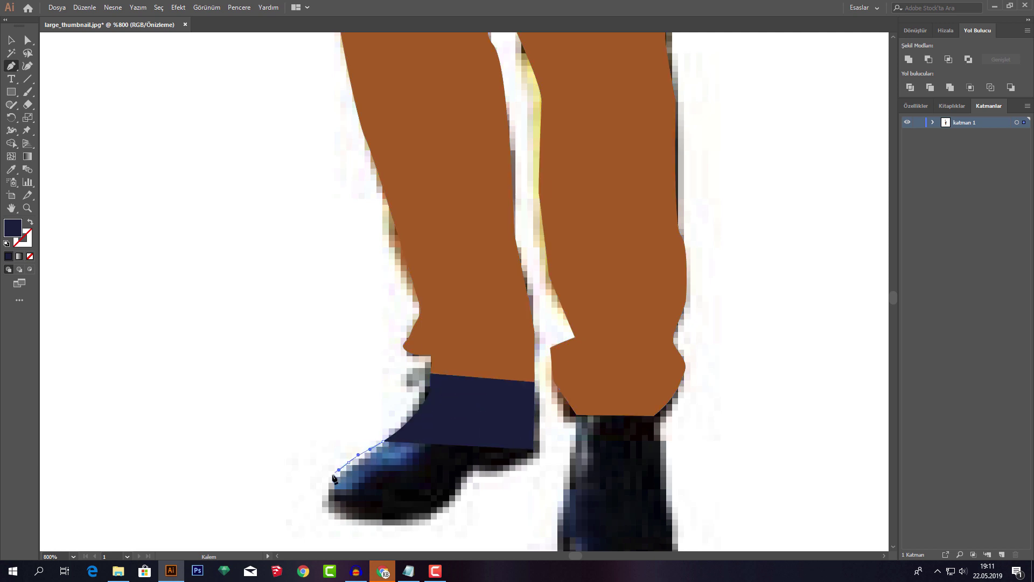
left_click_drag(325, 481, 338, 519)
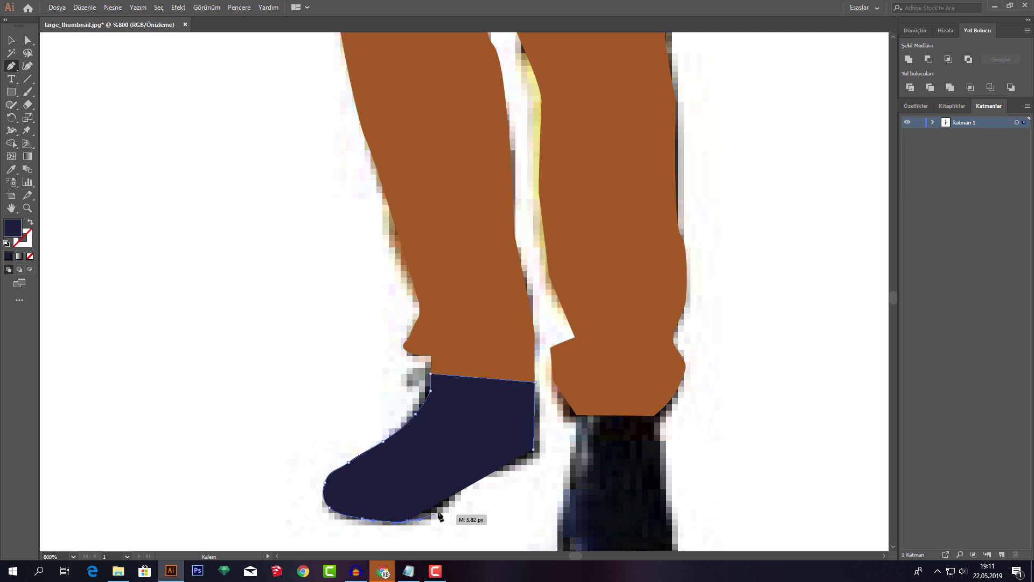
mouse_move(463, 484)
left_mouse_down()
mouse_move(467, 472)
mouse_move(535, 454)
left_mouse_up()
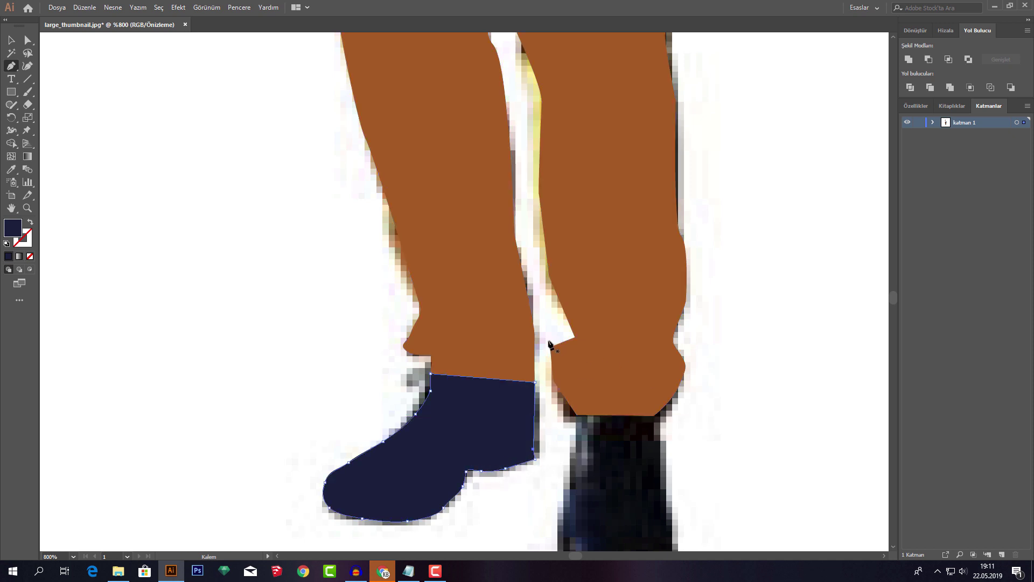
- Start the right boot outline at the cuff and trace down its right side
scroll(603, 366, "down", 2)
scroll(603, 367, "right", 2)
left_click(524, 351)
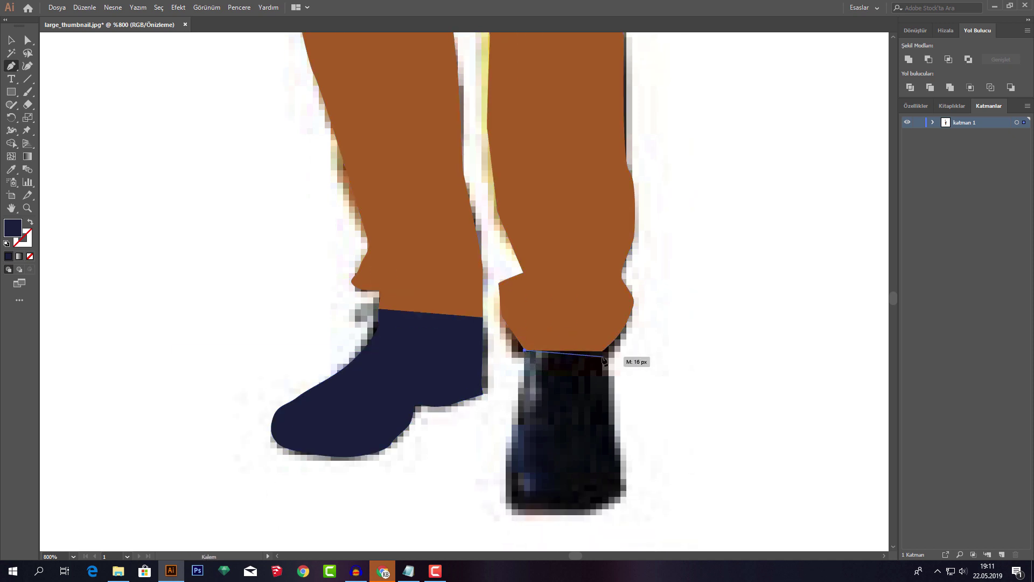
left_click(602, 350)
left_click(605, 380)
left_click_drag(606, 435, 609, 441)
left_click(618, 472)
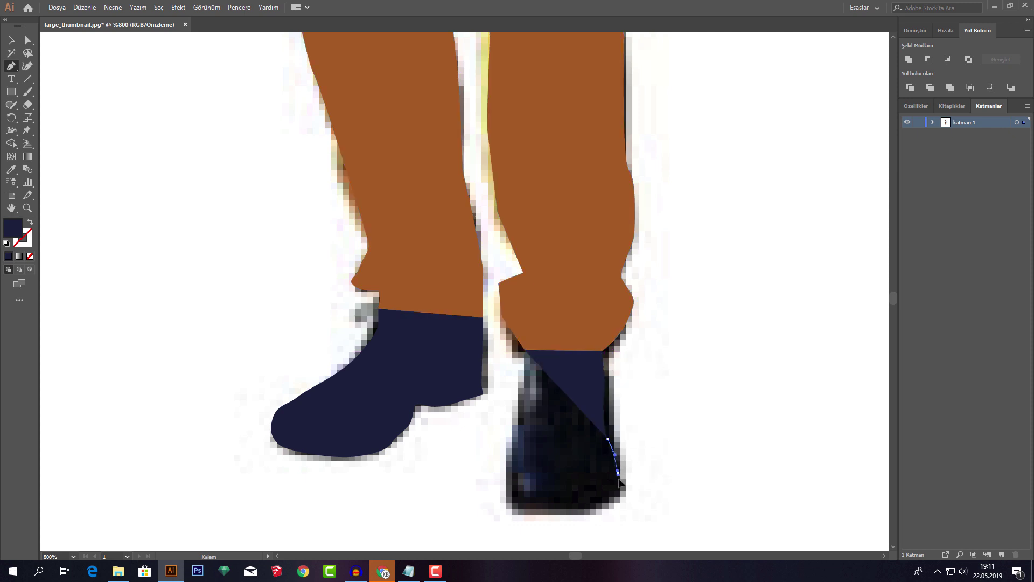
left_click(617, 495)
left_click(585, 509)
- Round the boot's sole and trace up its left side to close the shape
left_click_drag(508, 510, 505, 506)
left_click(504, 497)
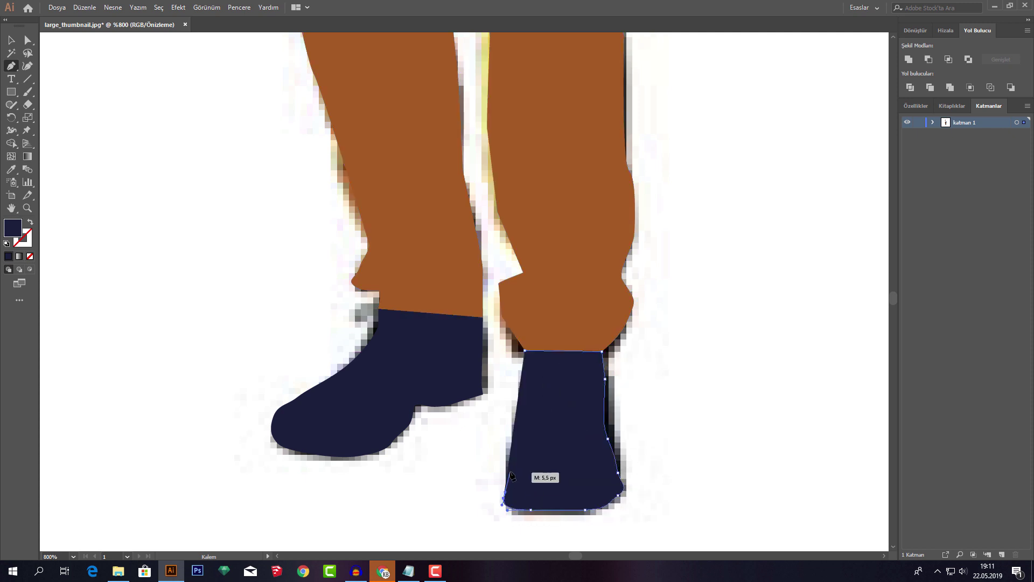
left_click(511, 462)
left_click(520, 424)
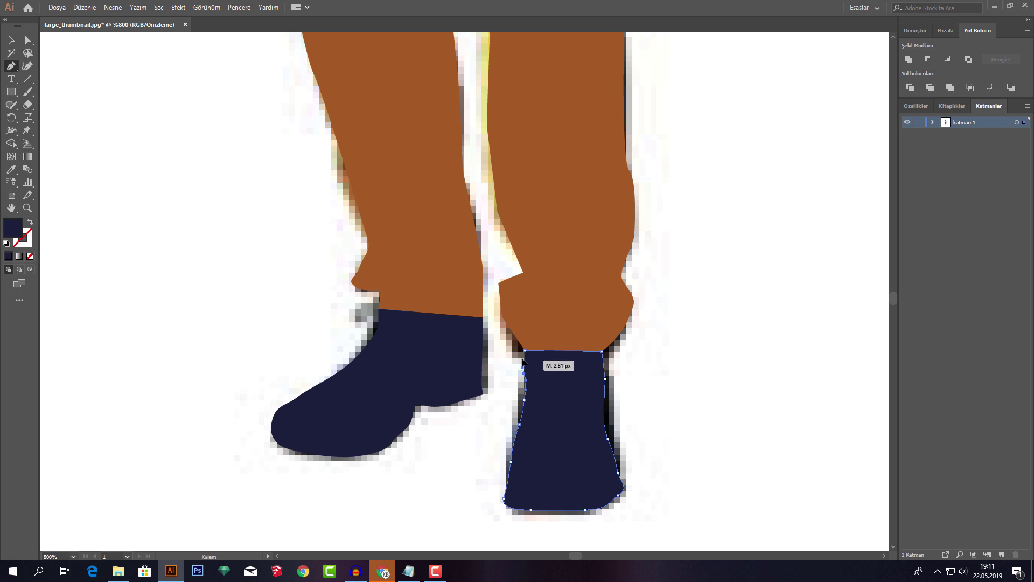
left_click_drag(525, 351, 527, 352)
scroll(641, 307, "down", 3)
scroll(416, 307, "down", 2)
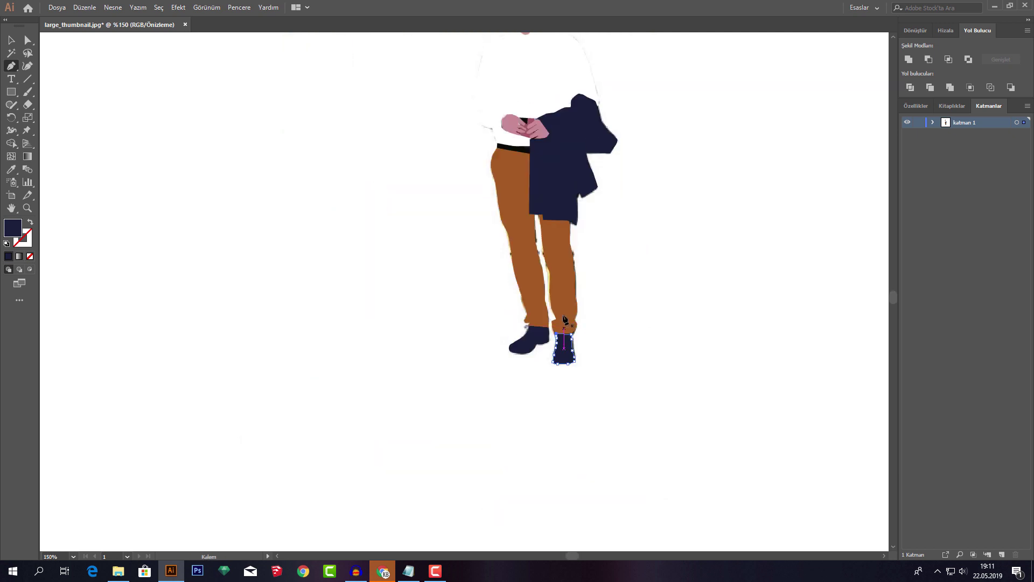
scroll(531, 138, "up", 3)
scroll(557, 272, "up", 3)
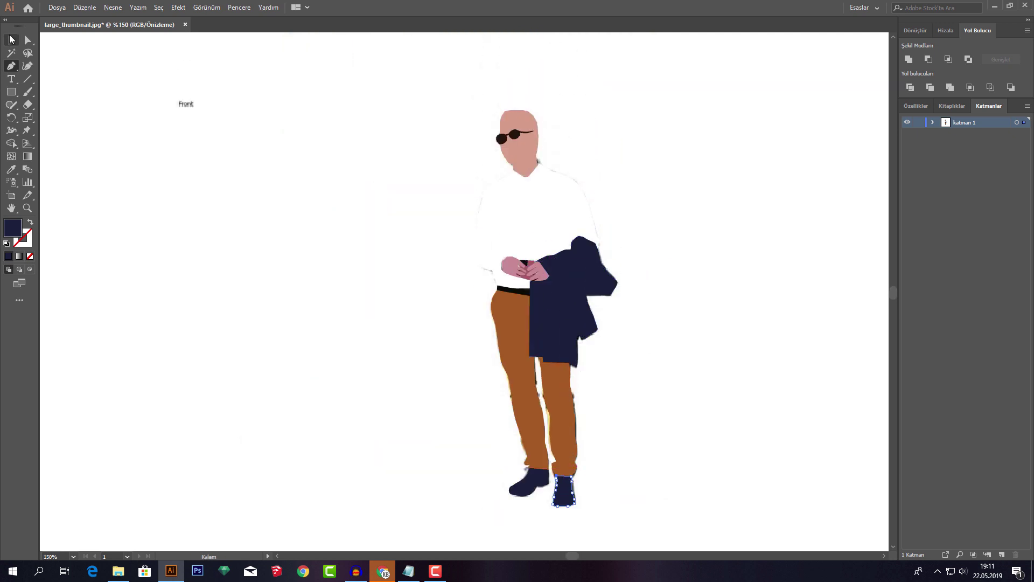
left_click(11, 39)
- Select the shirt shape with the Selection tool
left_click(11, 39)
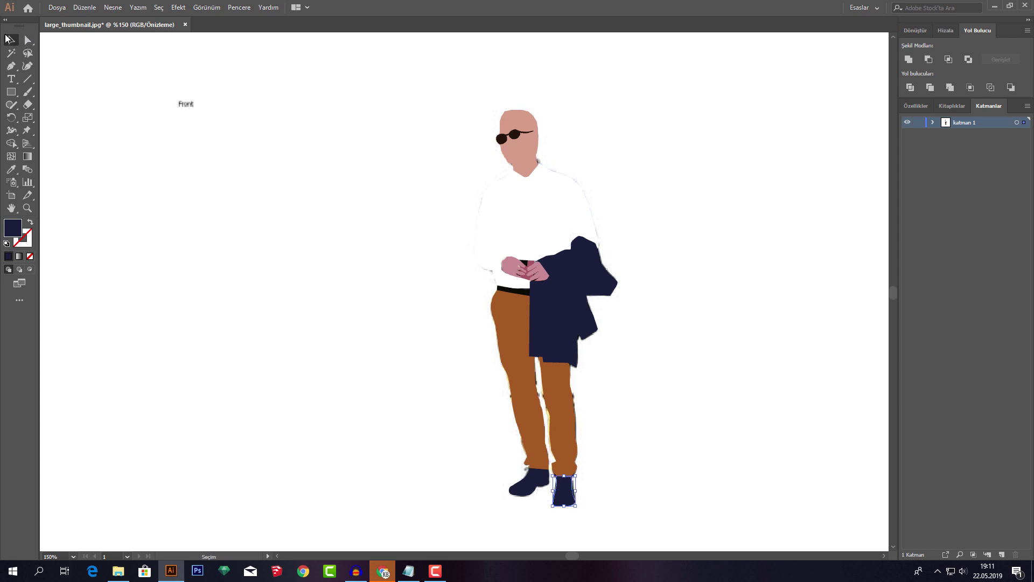
scroll(675, 183, "up", 1)
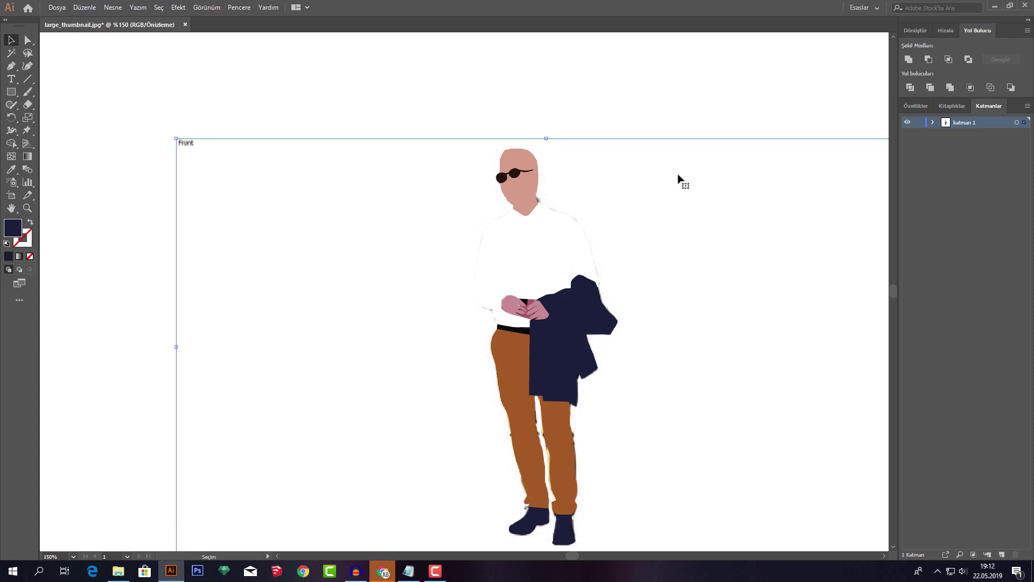
scroll(676, 178, "up", 1)
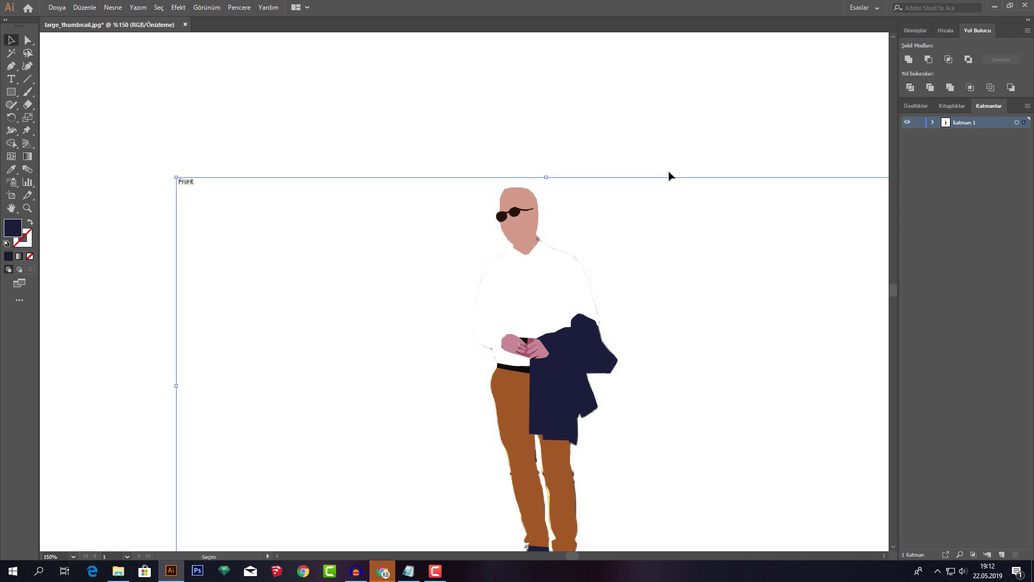
left_click(565, 278)
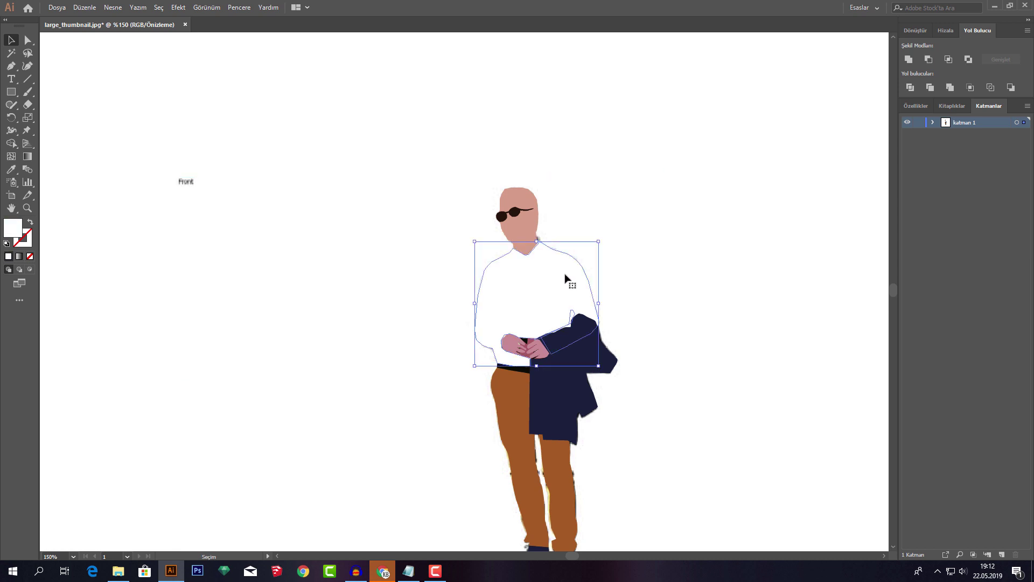
left_click(695, 222)
scroll(573, 224, "down", 2)
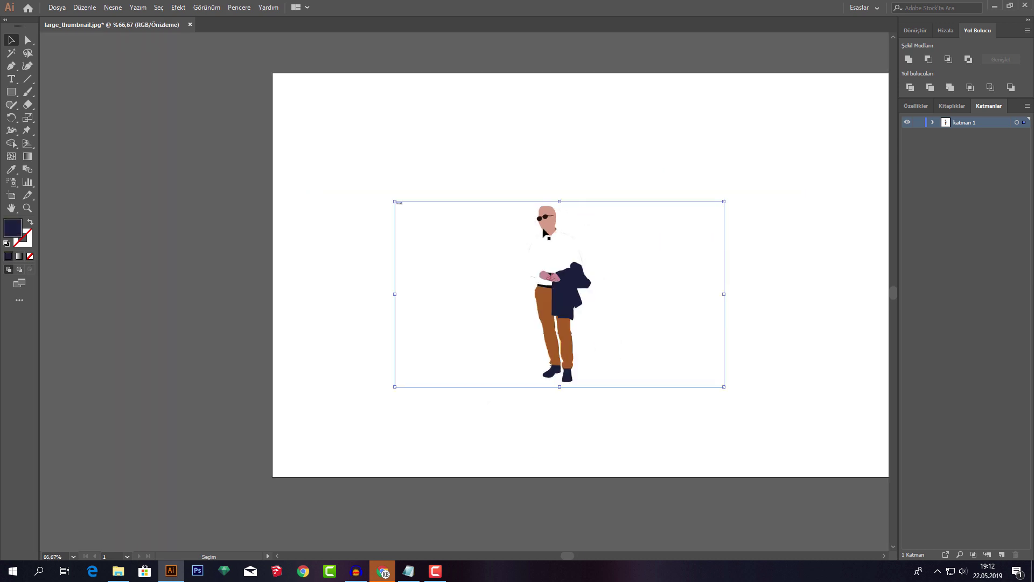
left_click(549, 257)
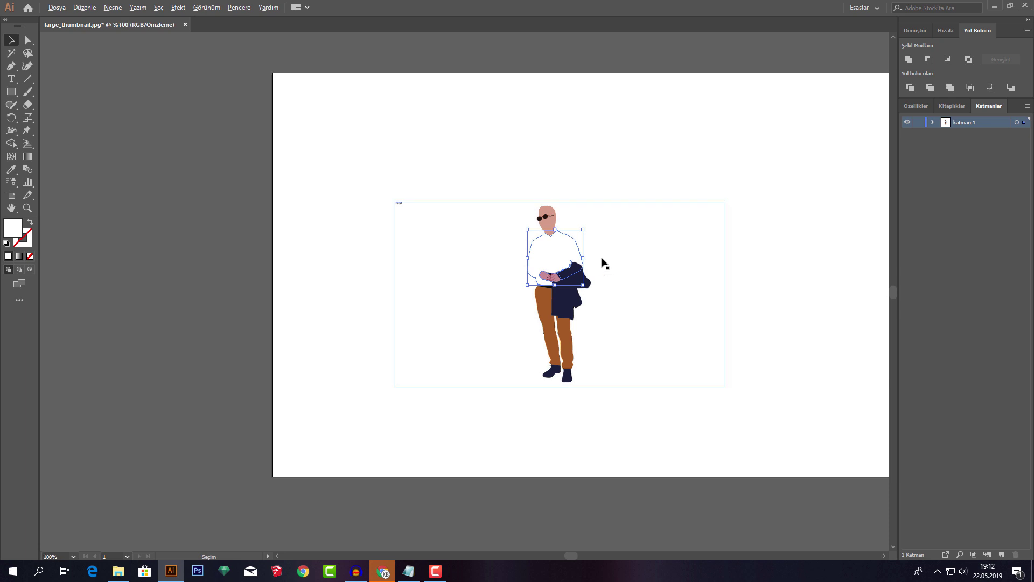
scroll(608, 264, "up", 2)
- Try a grey and then a near-white fill, settling on EFEFEF
double_click(11, 226)
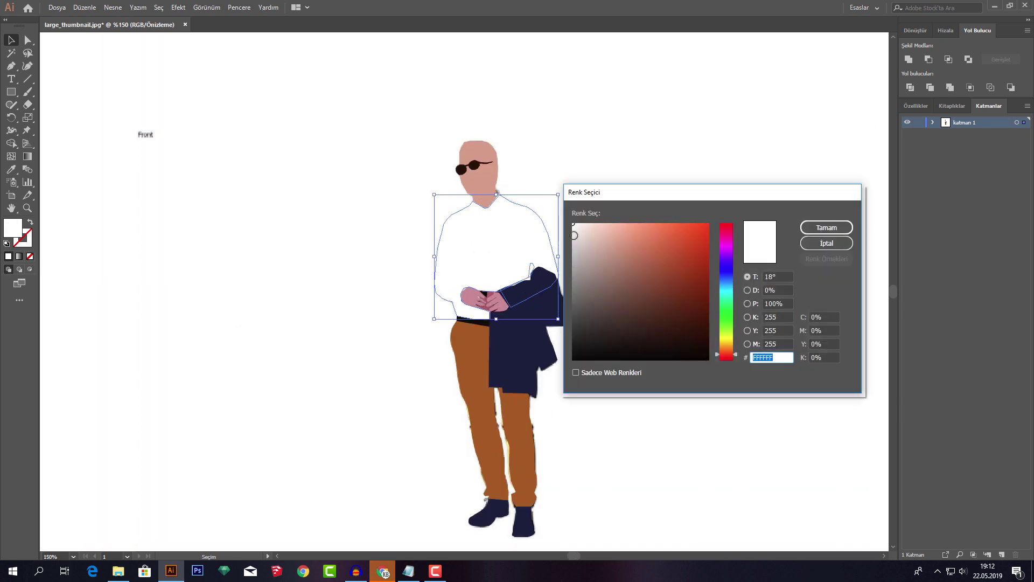
left_click_drag(573, 235, 575, 251)
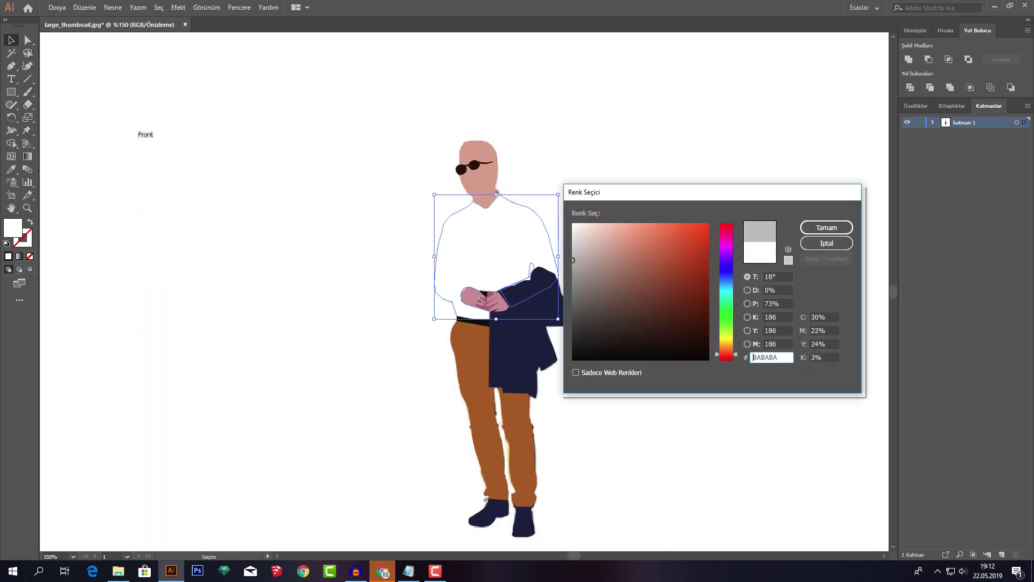
left_click(823, 227)
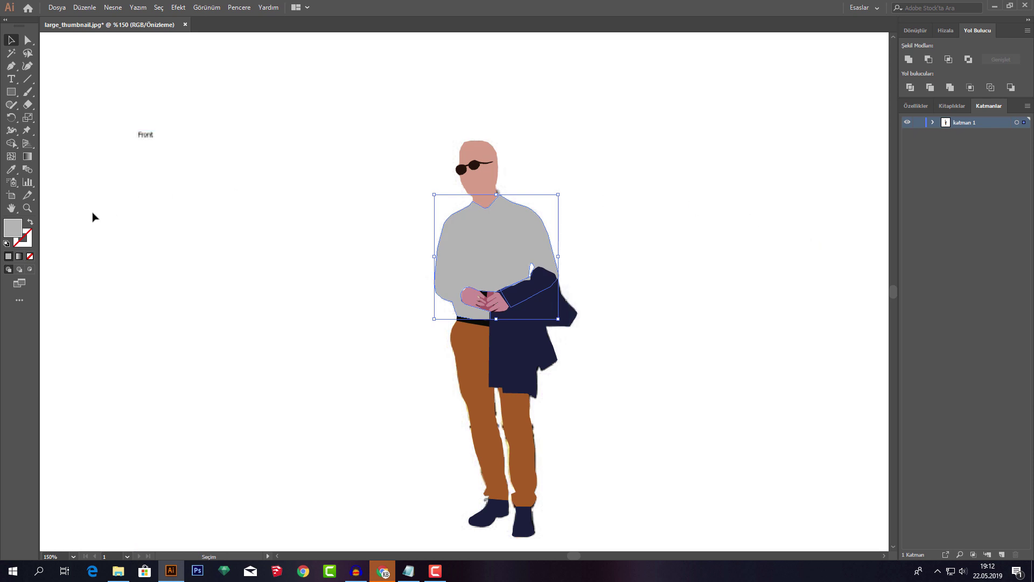
double_click(15, 237)
left_click_drag(576, 252, 572, 226)
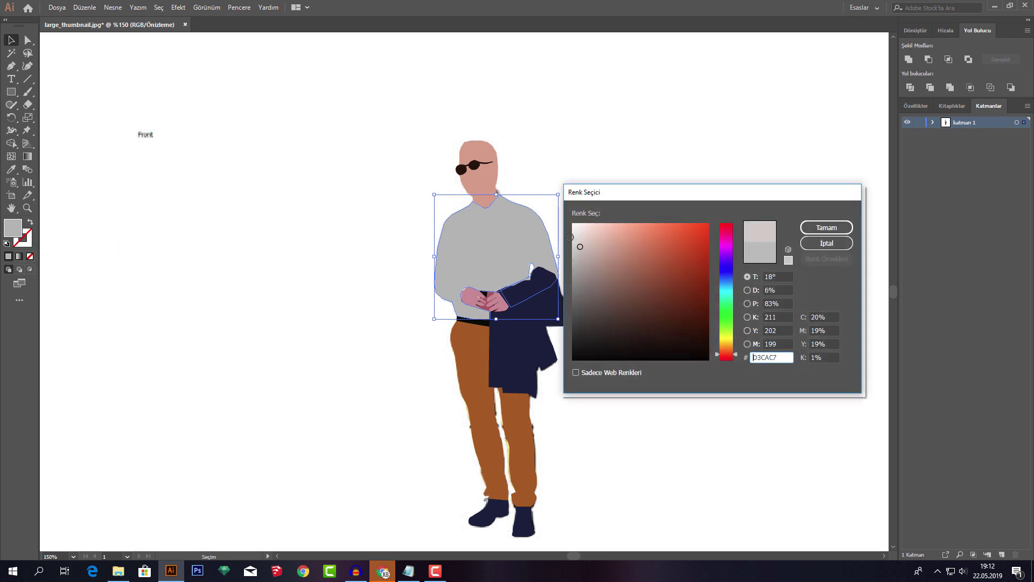
left_click(818, 234)
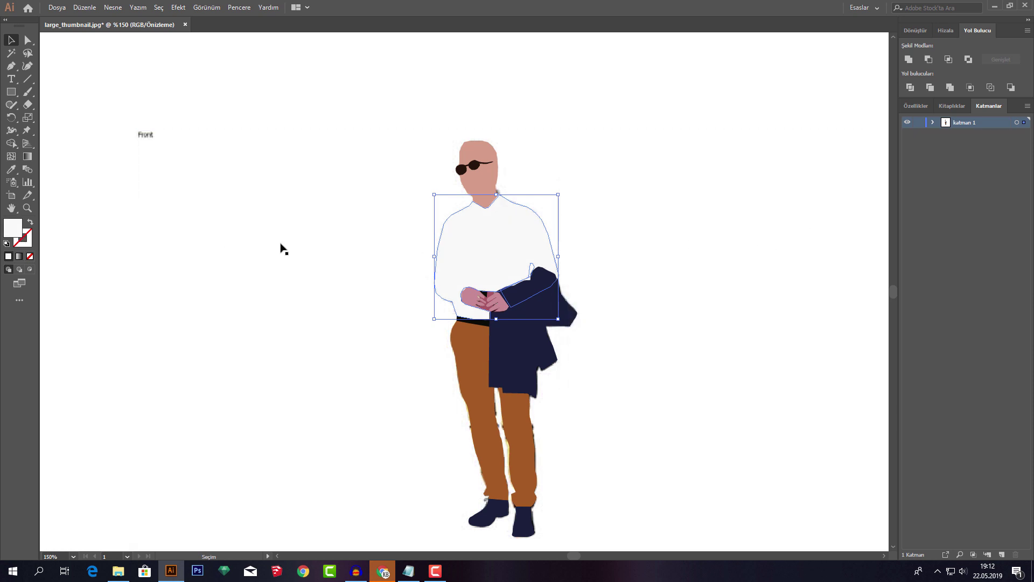
double_click(16, 237)
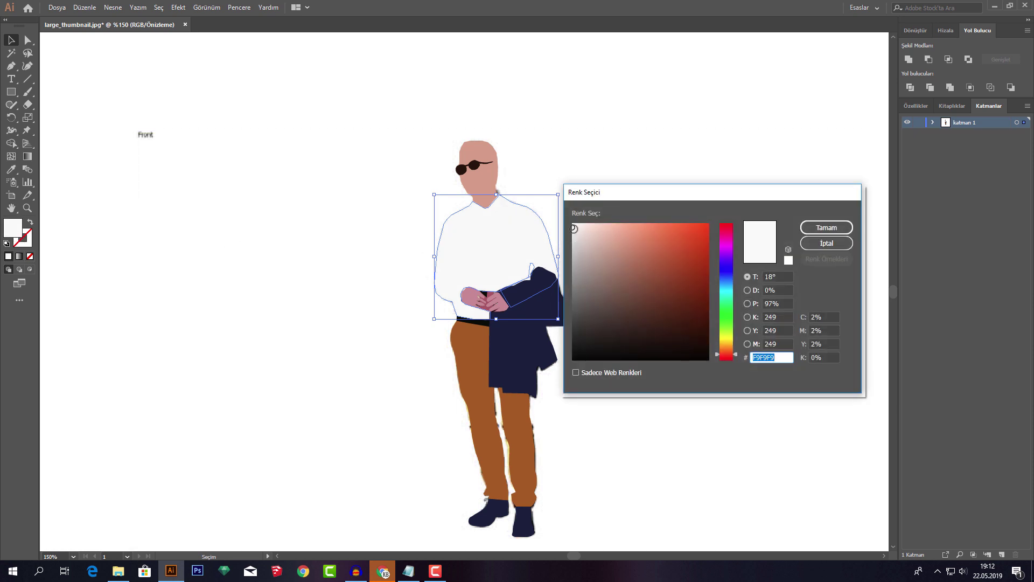
left_click(824, 231)
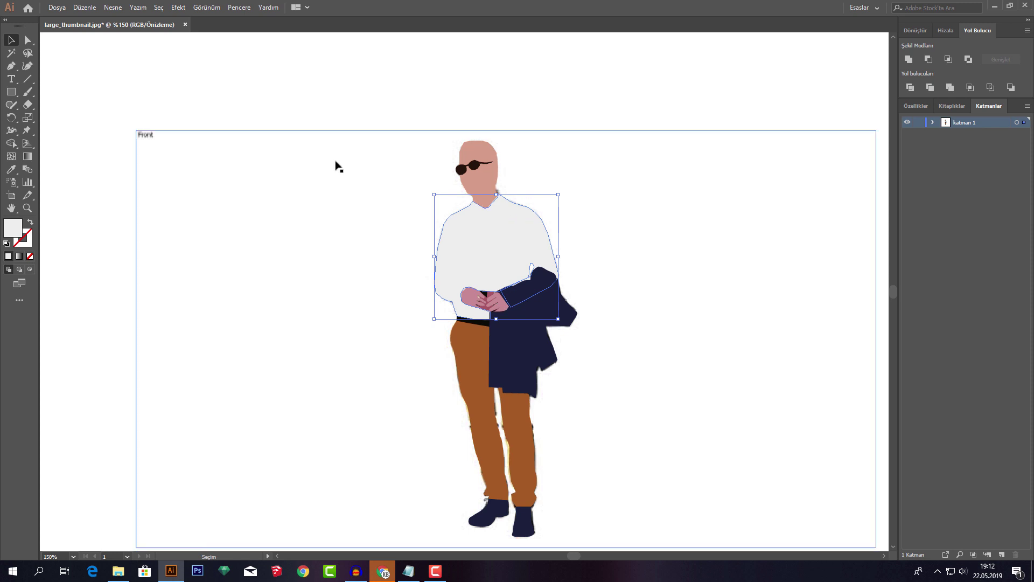
- Zoom out to 66.67% and marquee-select every piece of the figure
left_click(392, 167)
key("ctrl+minus")
key("ctrl+minus")
key("ctrl+minus")
left_click(460, 341)
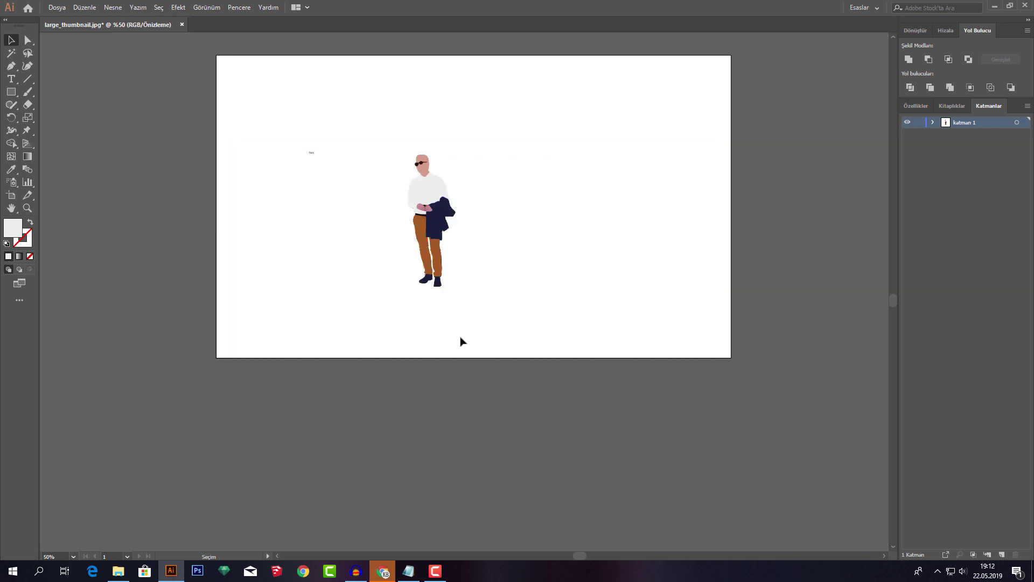
key("ctrl+plus")
key("ctrl+plus")
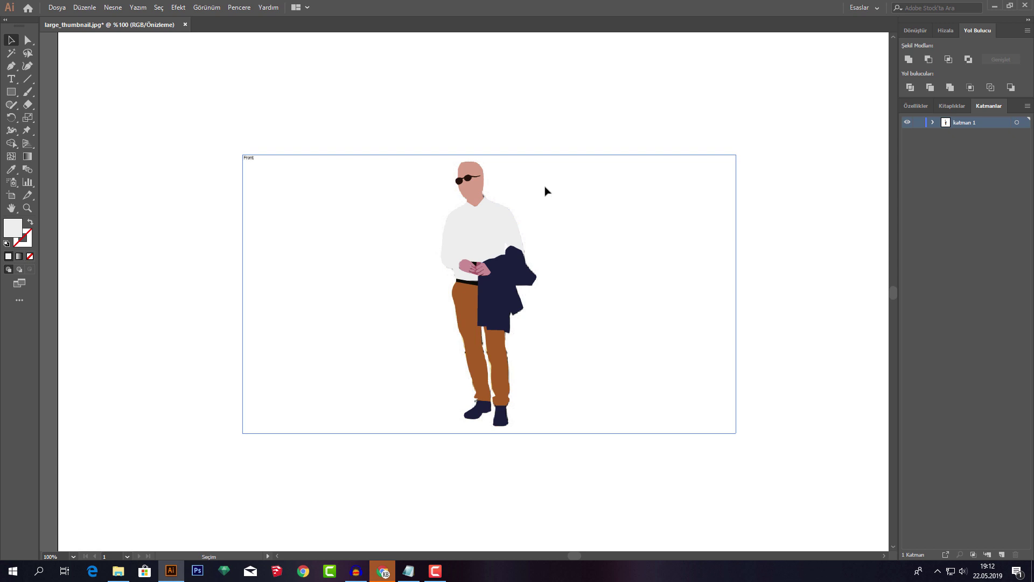
key("ctrl+minus")
left_click_drag(396, 107, 556, 324)
scroll(523, 314, "up", 2)
- Switch to outline view and bring the tie in front of the other shapes
key("ctrl+plus")
key("ctrl+plus")
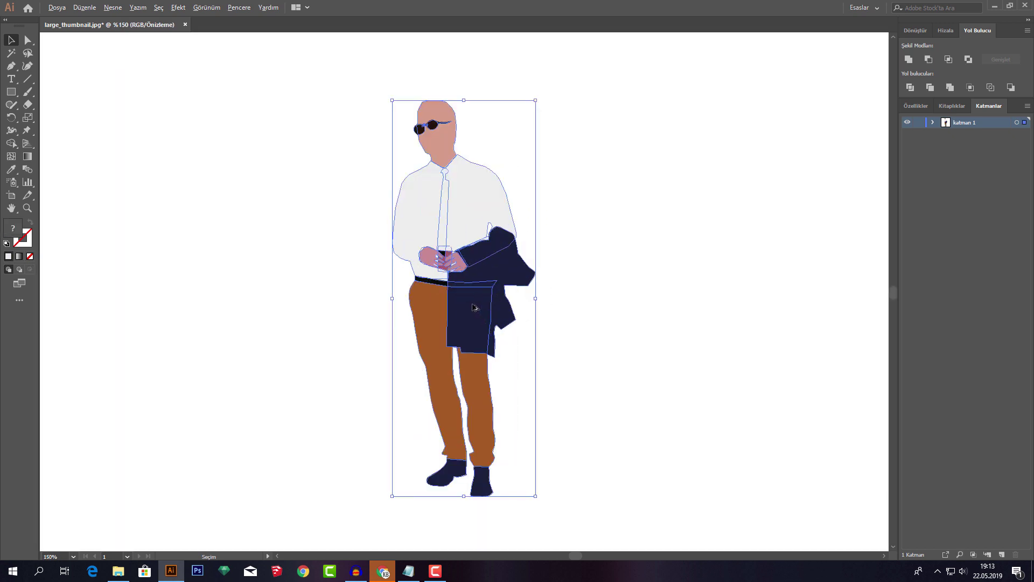
left_click(483, 194)
scroll(458, 192, "up", 2)
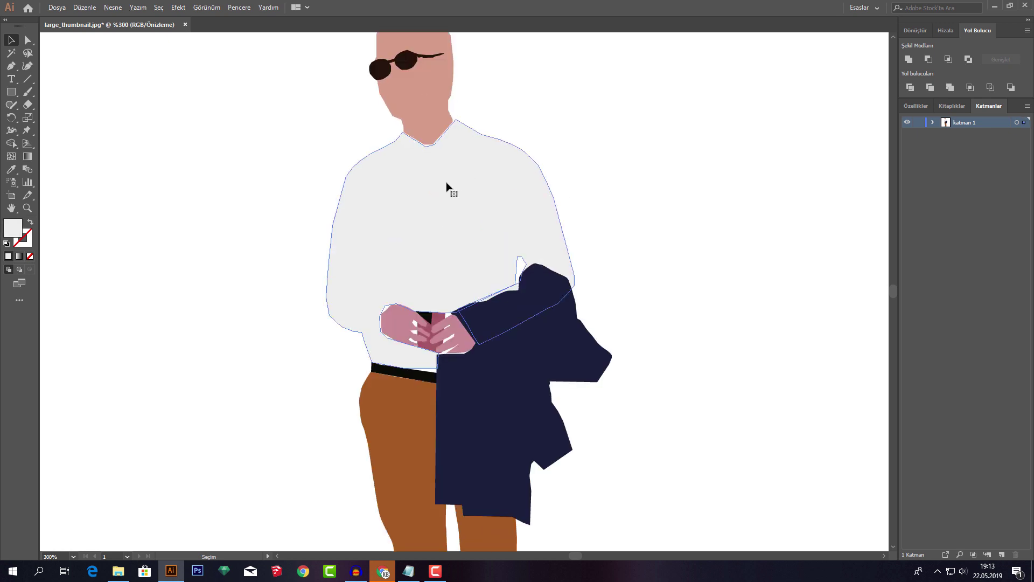
left_click(439, 184)
key("ctrl+y")
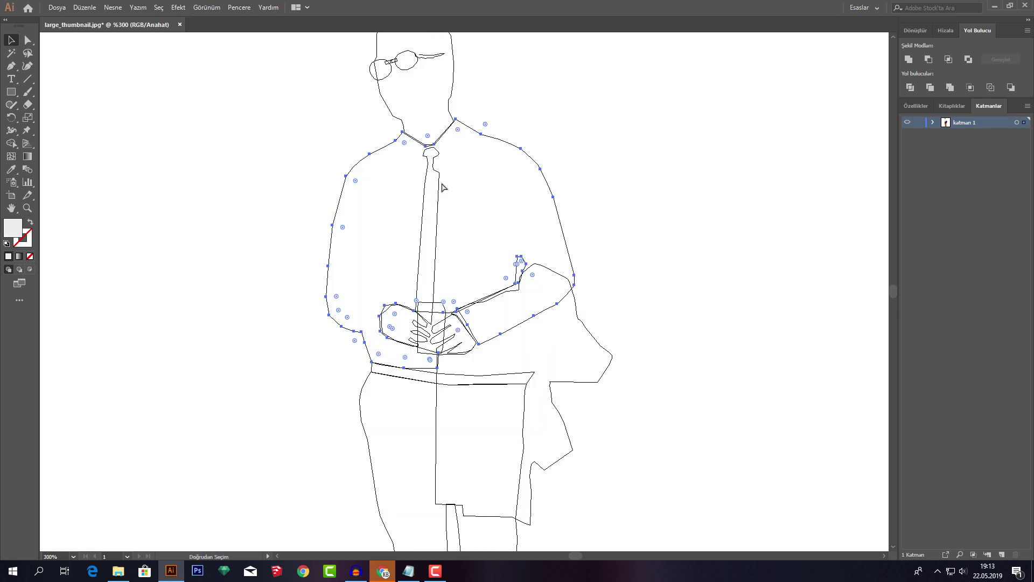
left_click(445, 201)
left_click(439, 195)
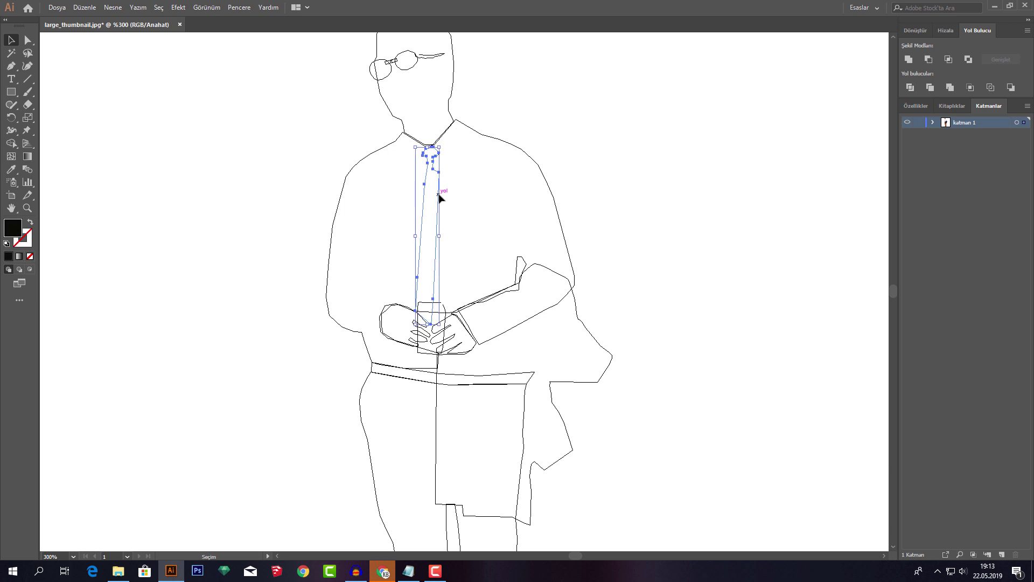
right_click(439, 196)
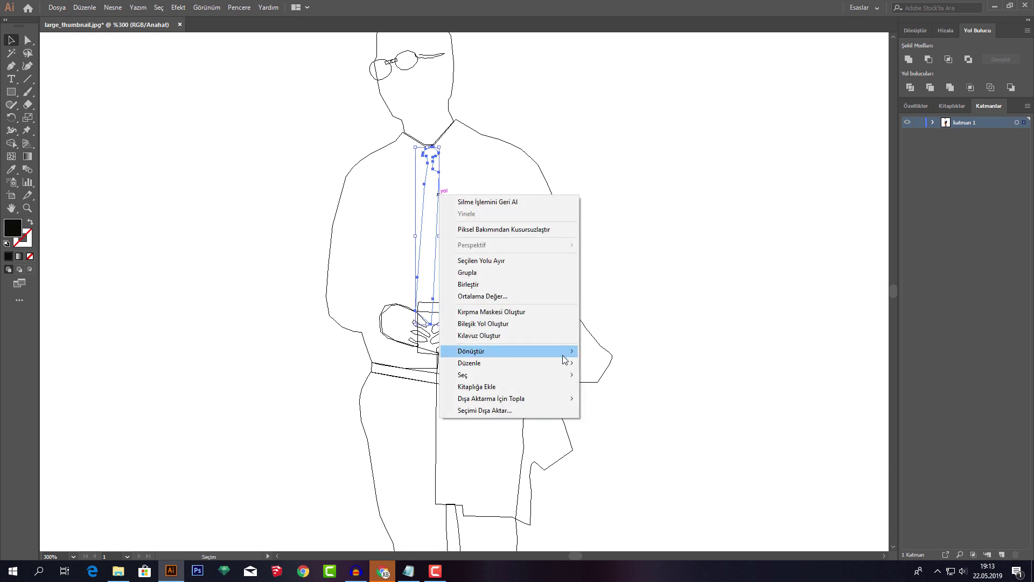
mouse_move(470, 363)
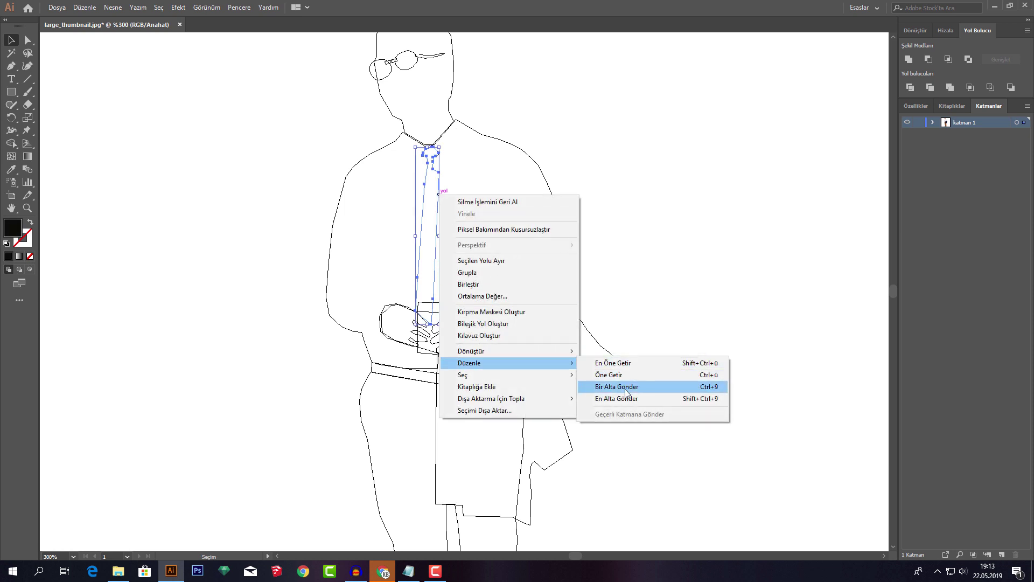
left_click(628, 364)
left_click(648, 251)
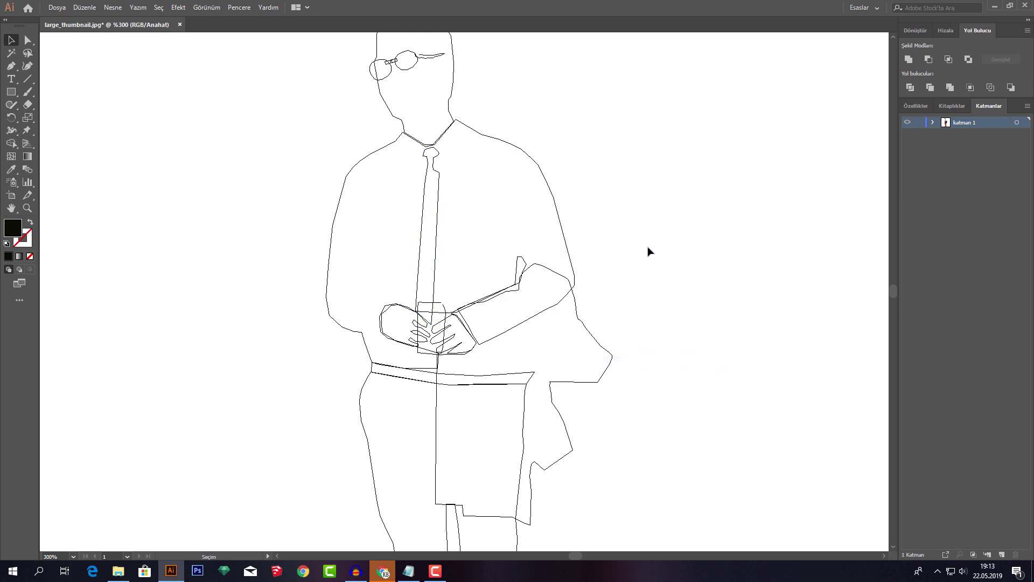
- Bring the hands rectangle and both hands to the front, then return to Preview
left_click(444, 306)
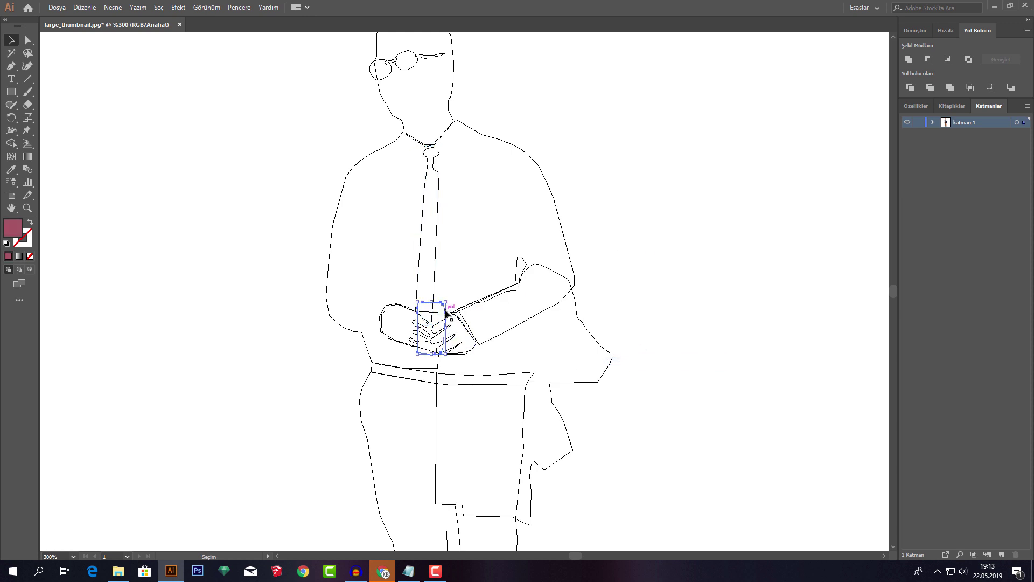
right_click(444, 309)
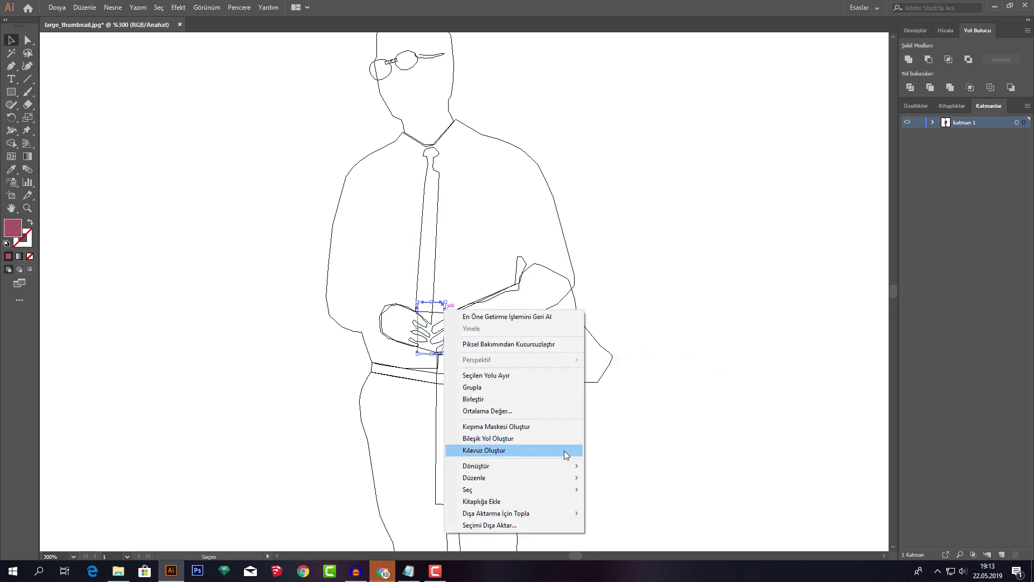
mouse_move(484, 477)
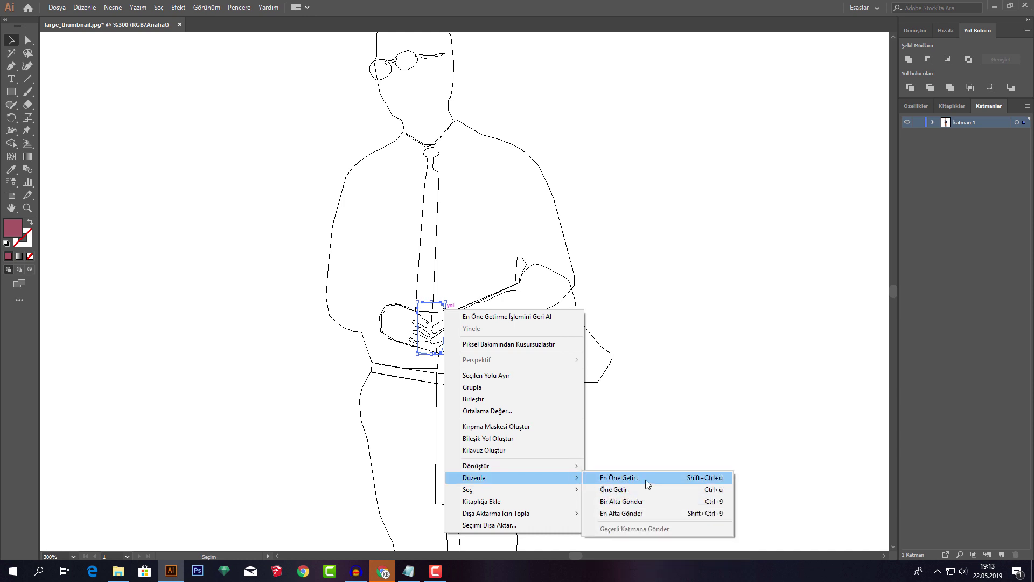
left_click(645, 479)
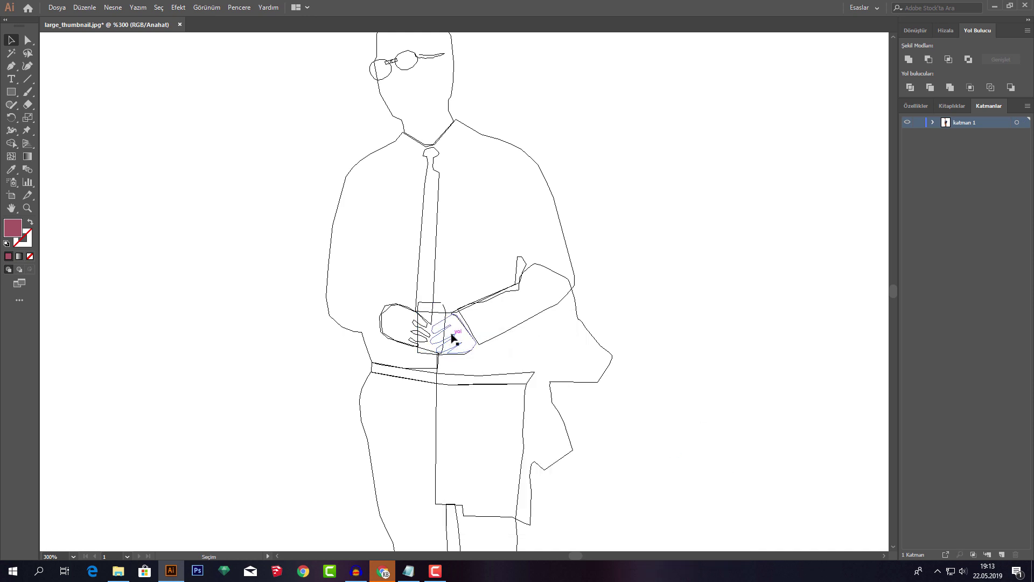
left_click(453, 338)
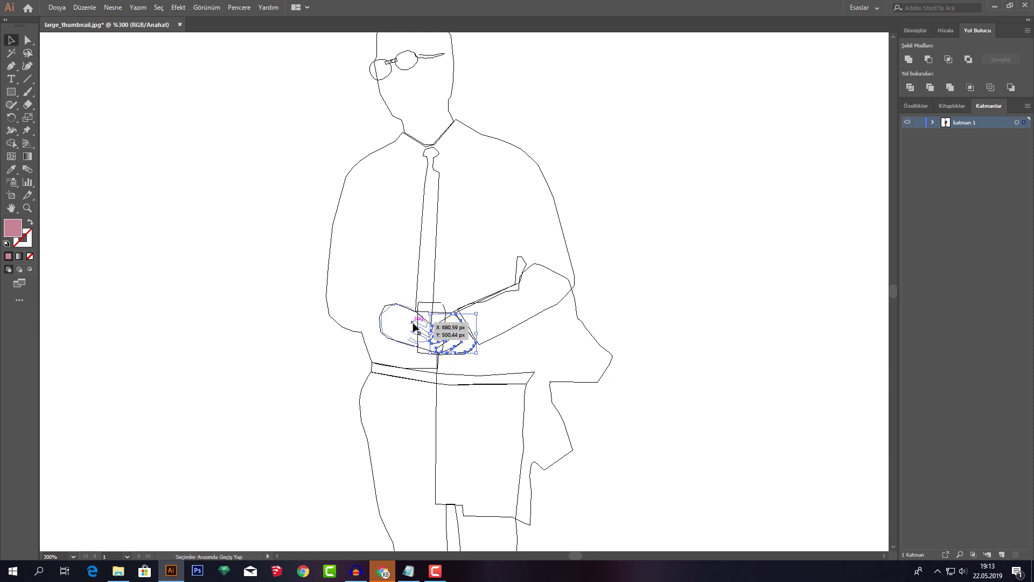
right_click(454, 354)
mouse_move(501, 490)
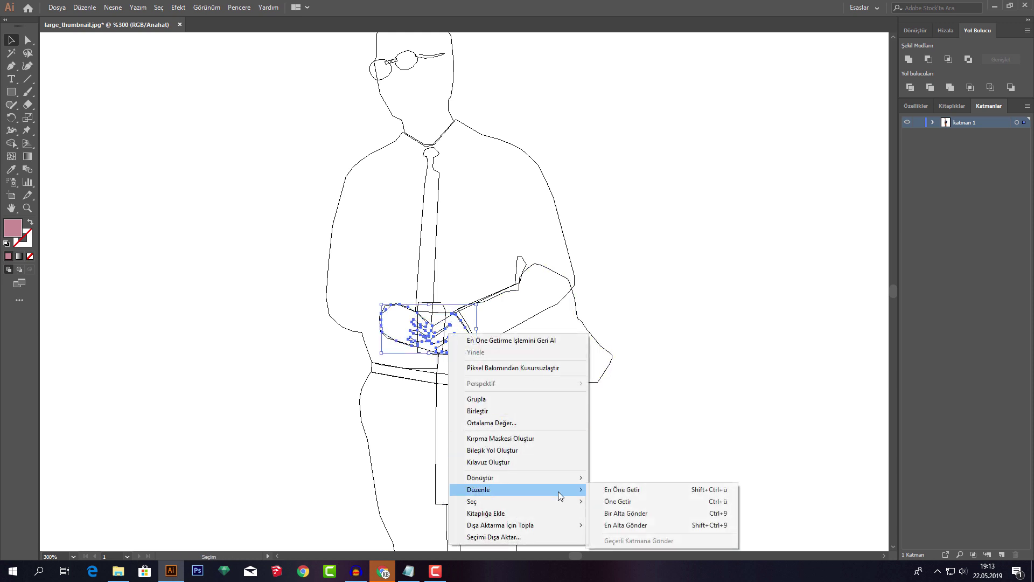
left_click(636, 505)
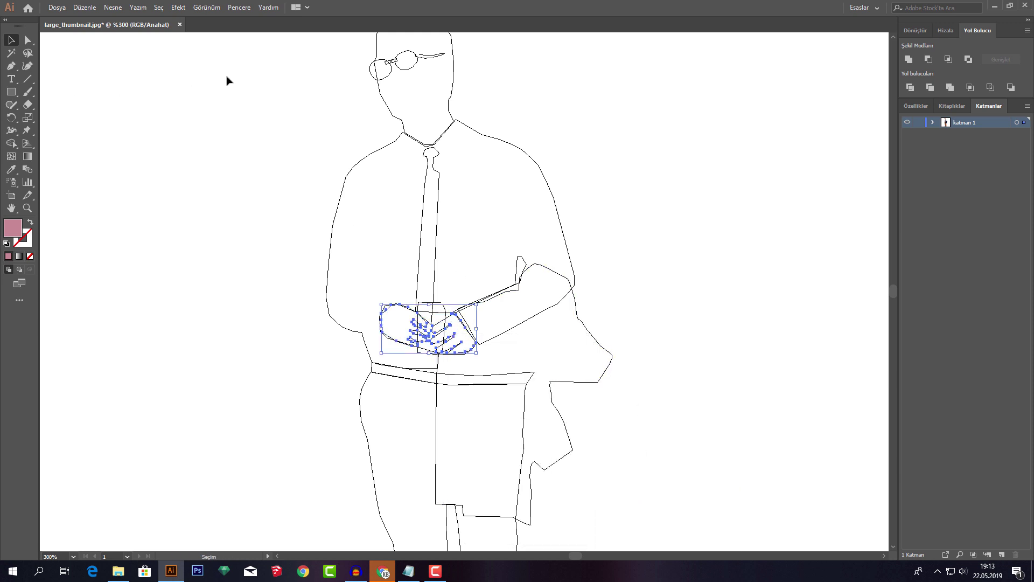
key("ctrl+y")
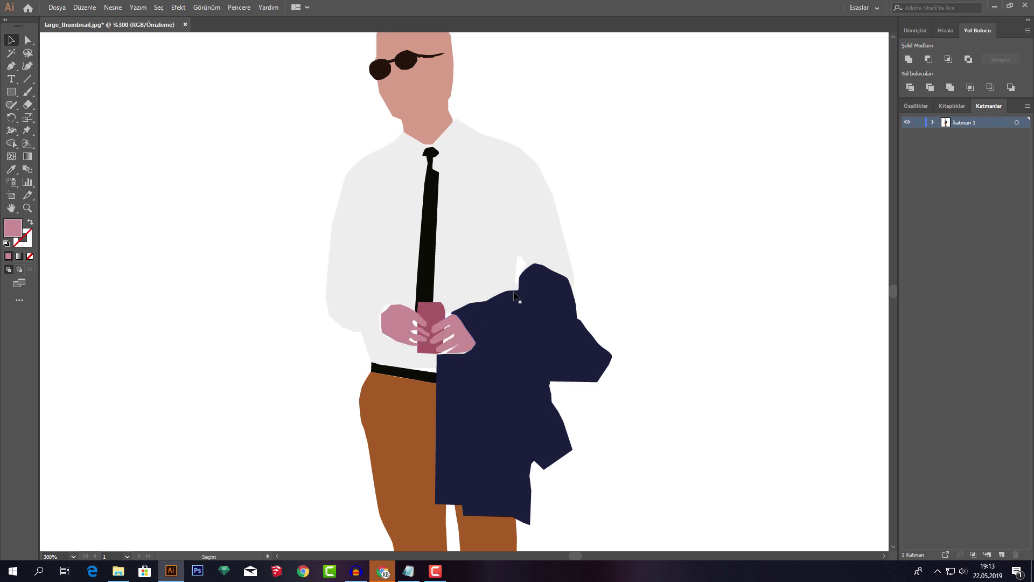
- Isolate the cup and change its fill from red to dark green 03592E
double_click(433, 308)
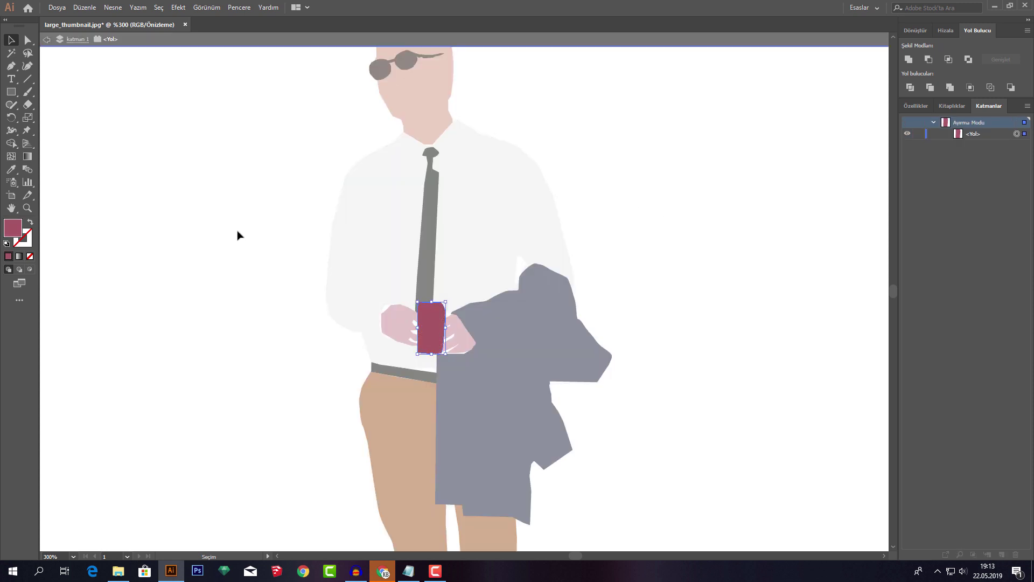
double_click(16, 230)
left_click(729, 317)
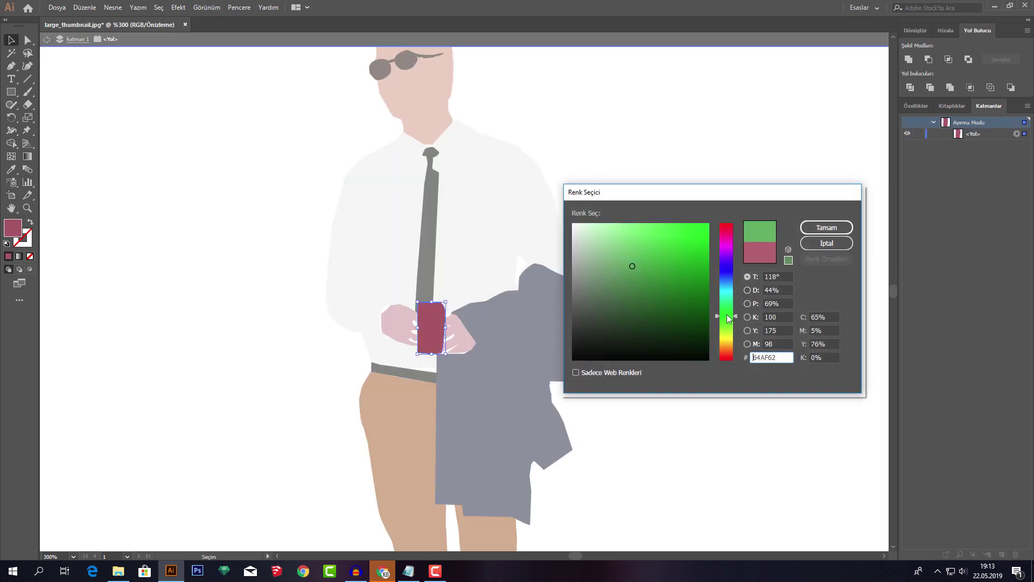
left_click_drag(685, 295, 701, 300)
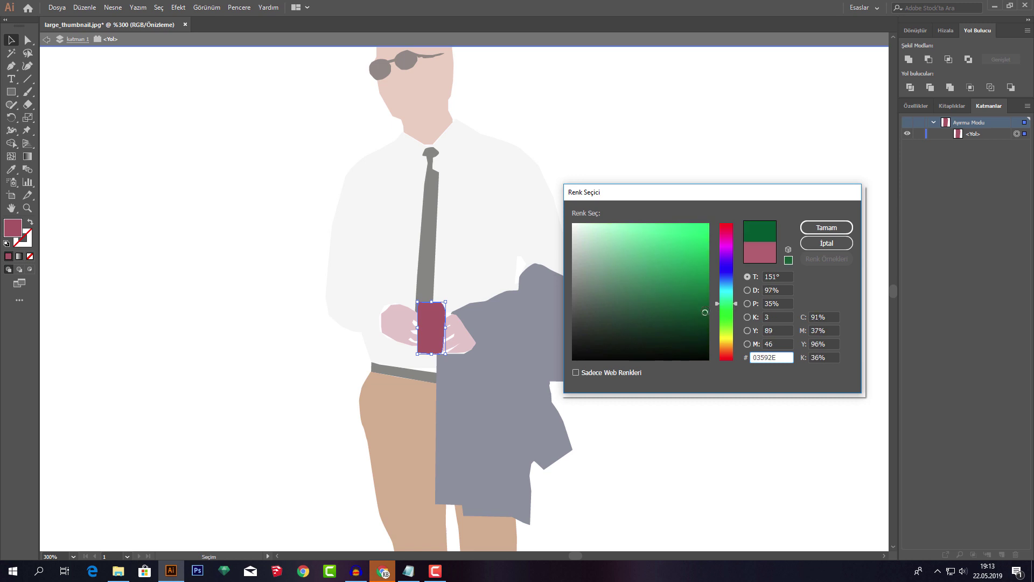
left_click(813, 228)
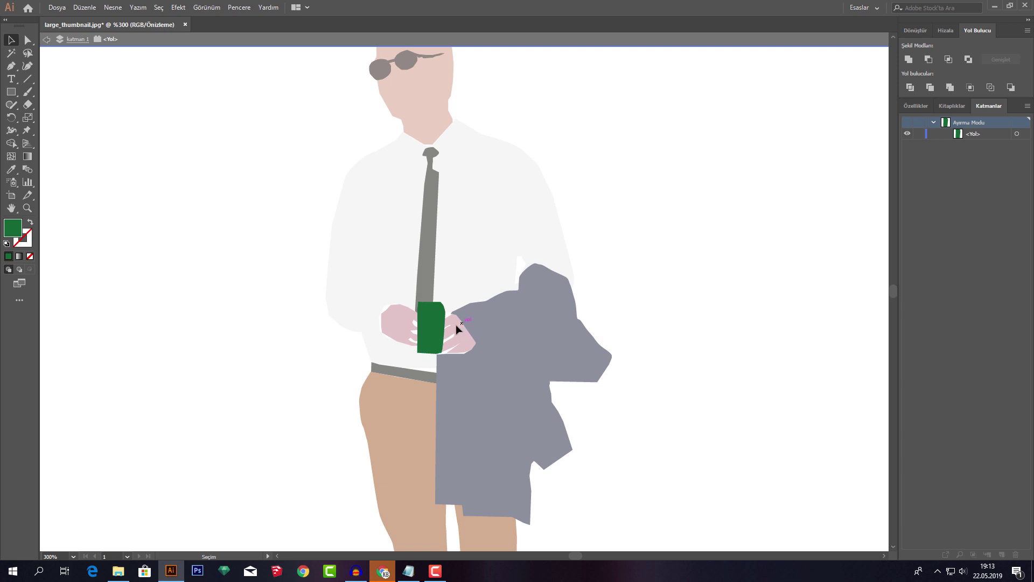
scroll(440, 268, "down", 2)
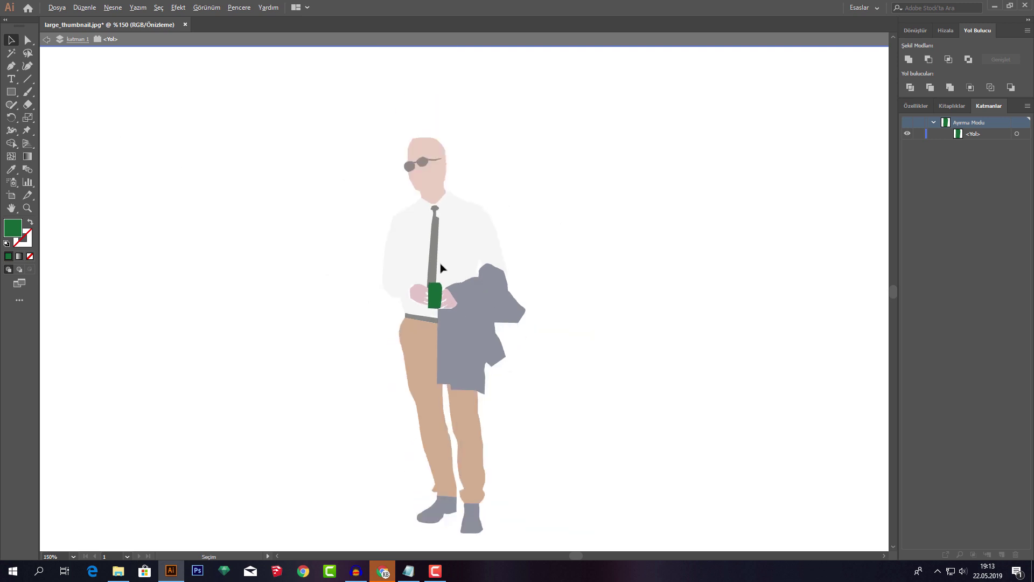
scroll(433, 272, "up", 1)
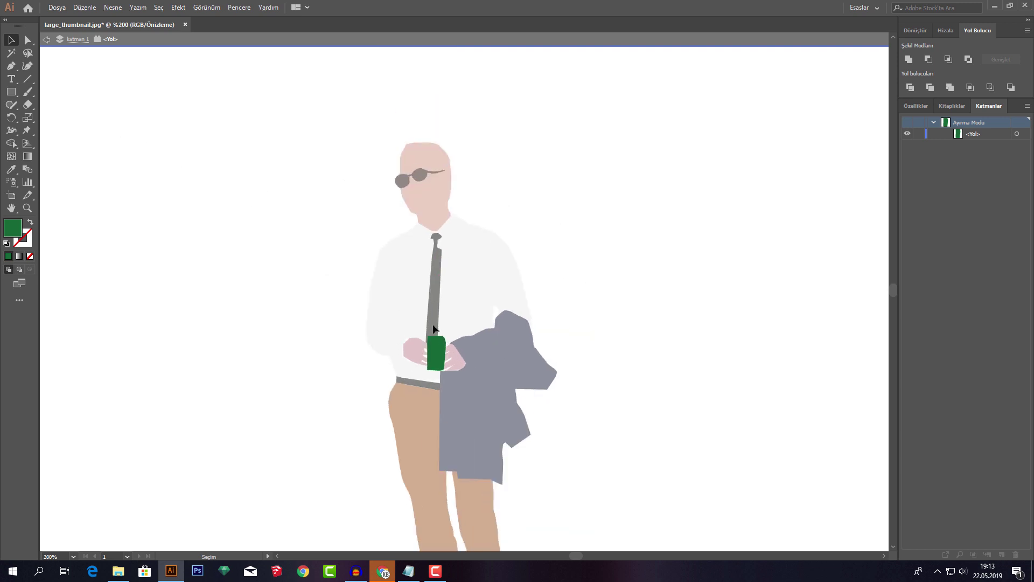
- Exit isolation mode and marquee-select the entire figure
double_click(453, 360)
scroll(484, 279, "up", 3)
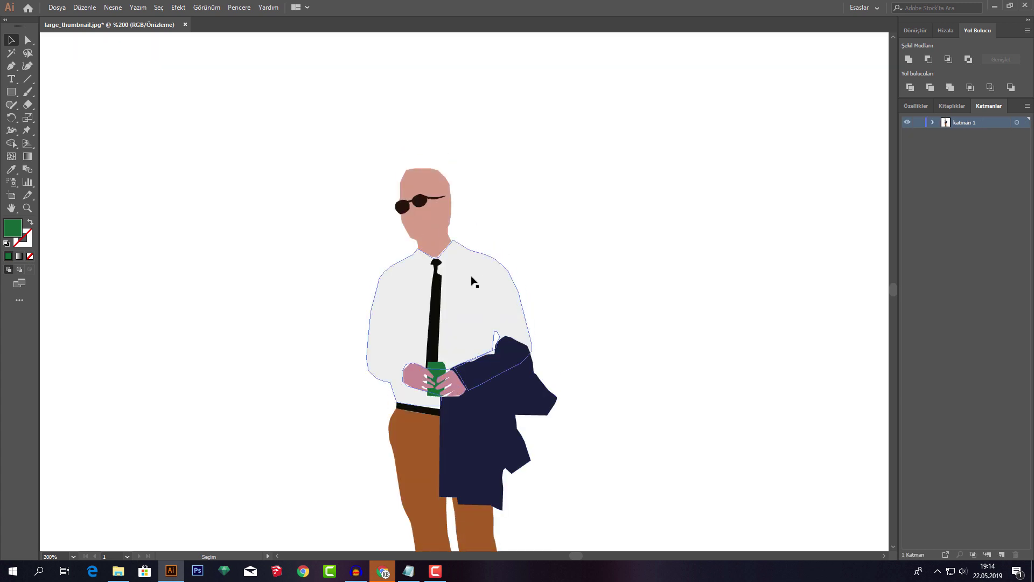
scroll(432, 423, "up", 3)
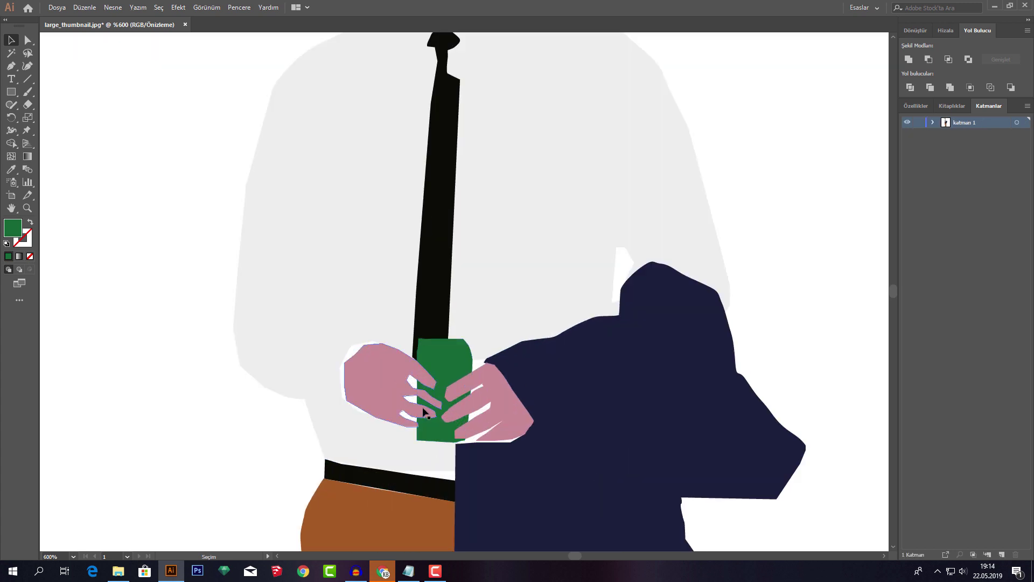
scroll(464, 352, "down", 7)
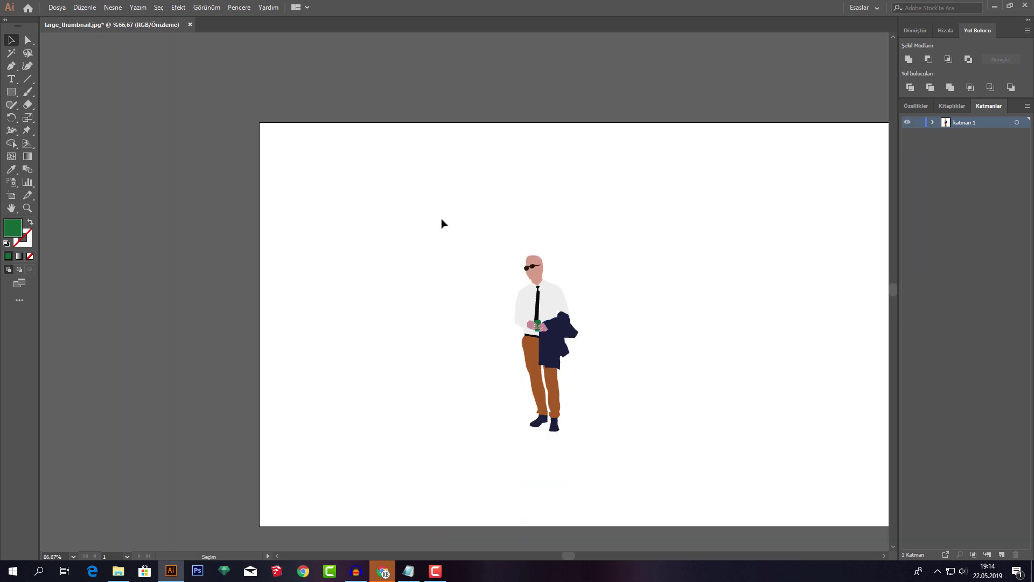
left_click_drag(441, 223, 626, 468)
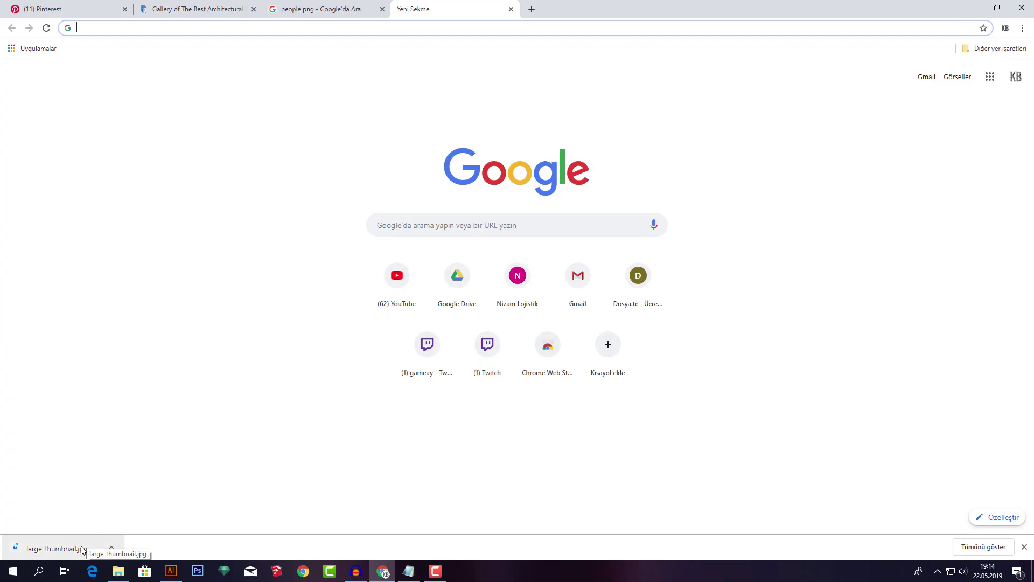
- Open large_thumbnail.jpg in Photos, zoom in, and compare it with the Illustrator figure
left_click(82, 549)
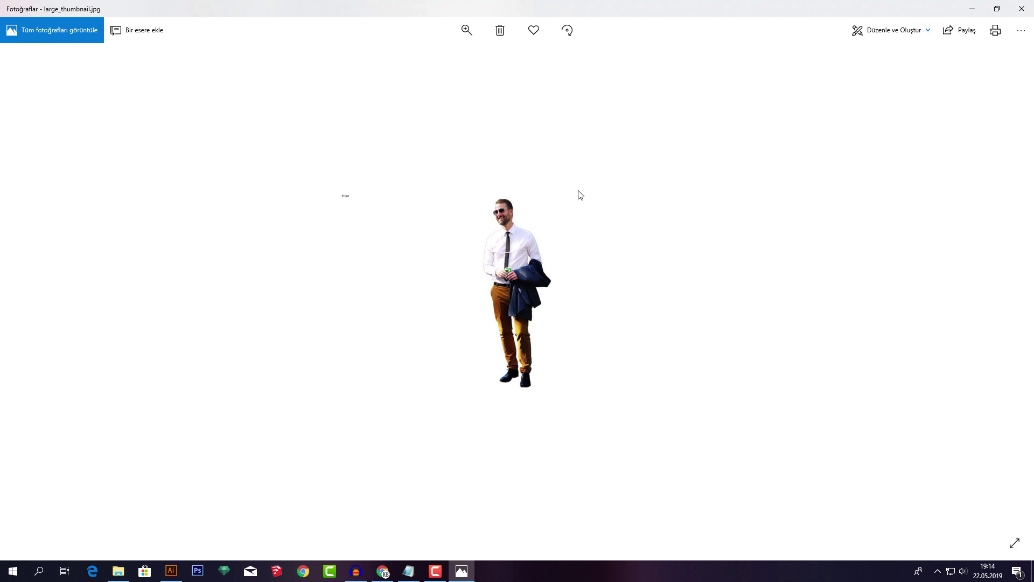
scroll(531, 225, "up", 4)
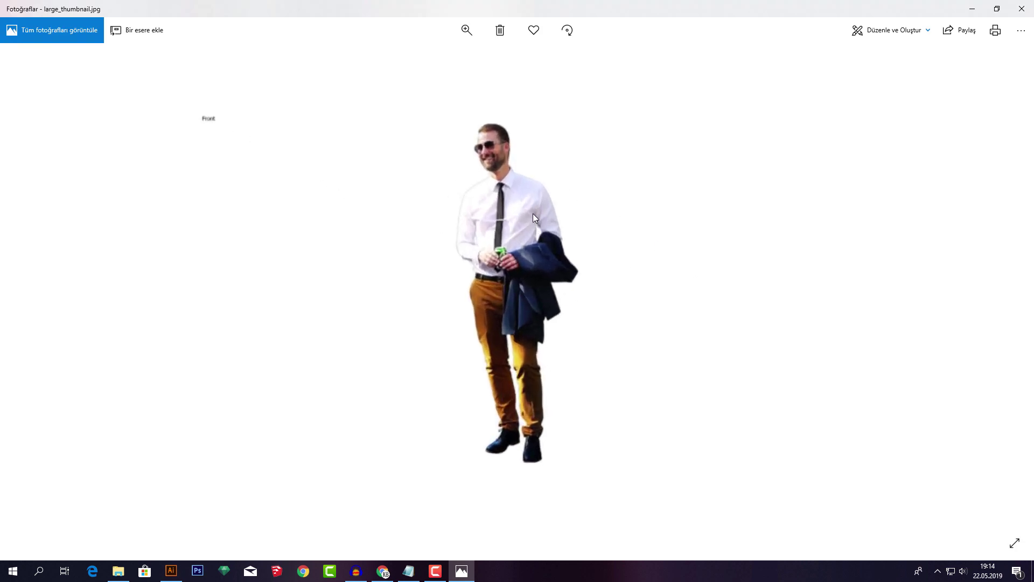
scroll(522, 227, "up", 1)
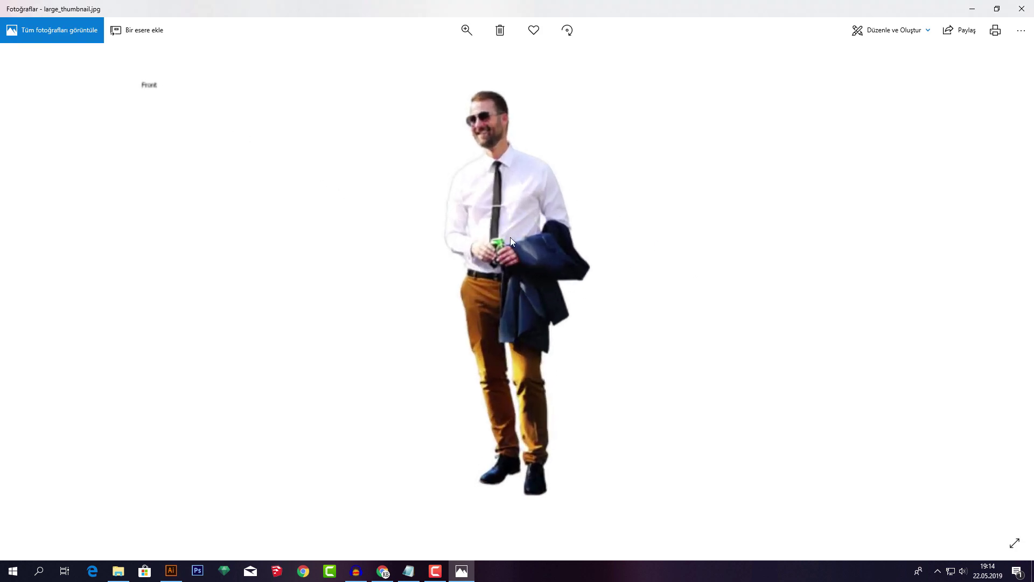
left_click(171, 571)
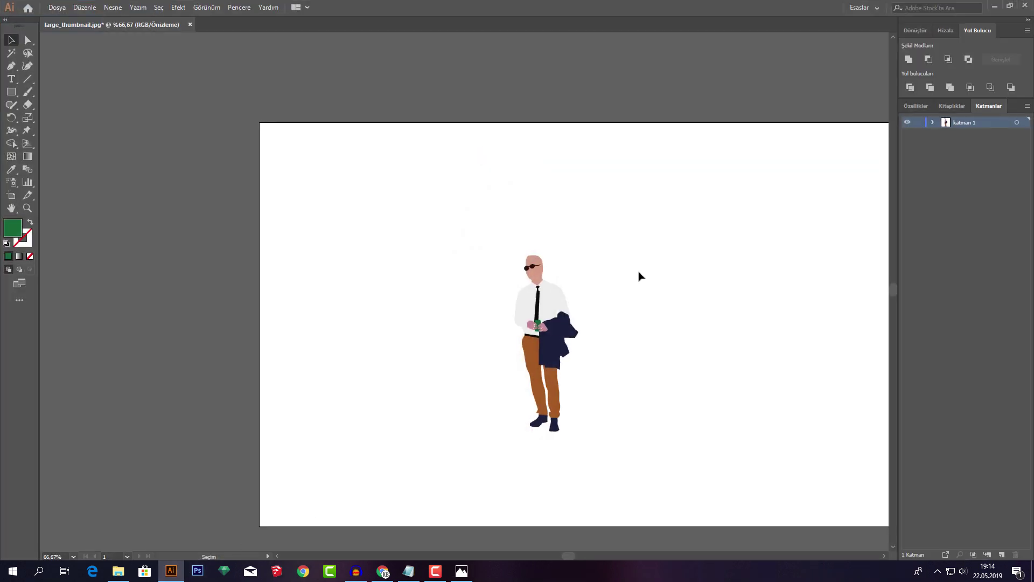
left_click(462, 572)
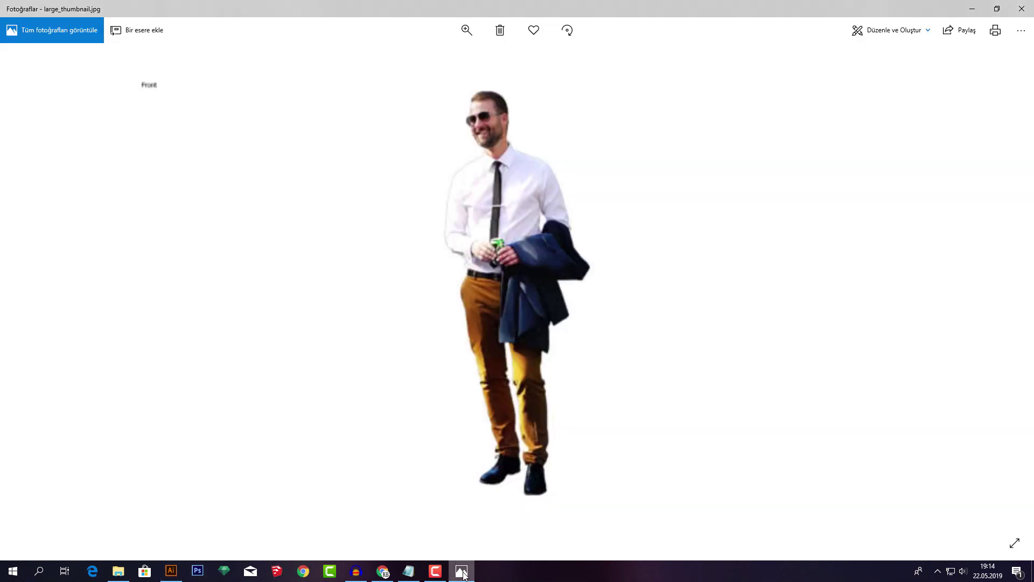
left_click(463, 571)
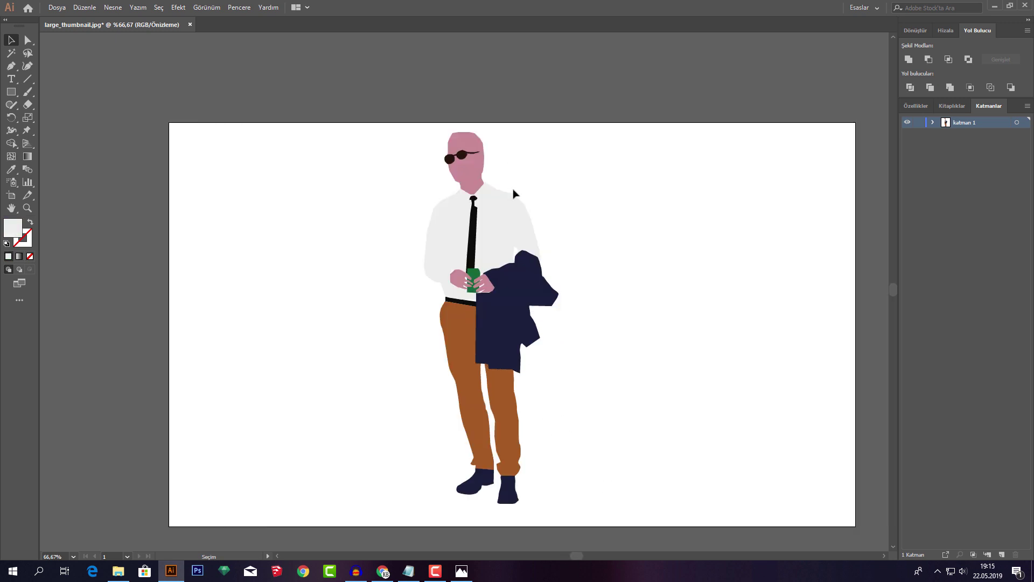
- Save the figure as People İllüstrator.ai on the Desktop, then minimise Illustrator and Chrome
key("a")
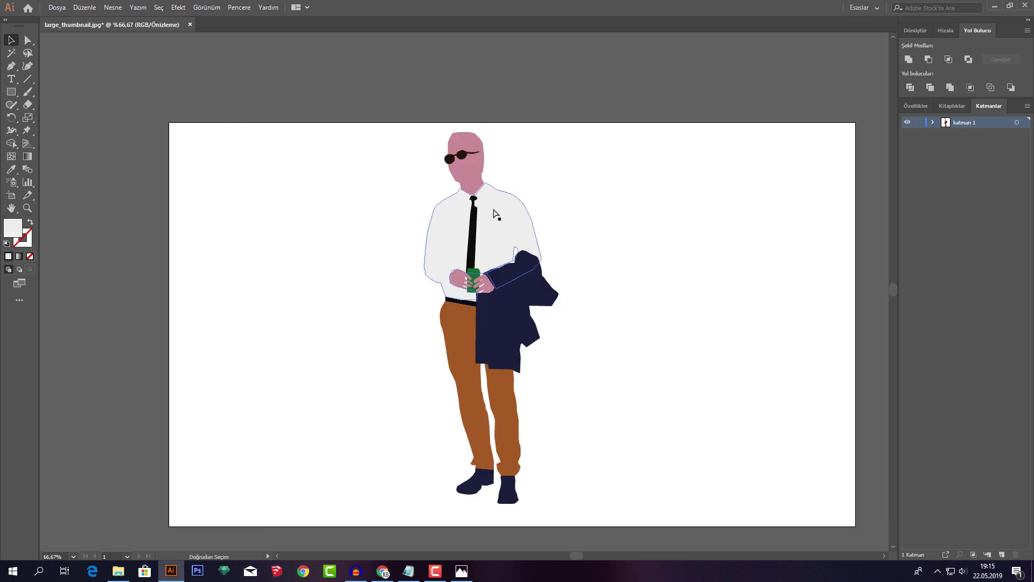
key("v")
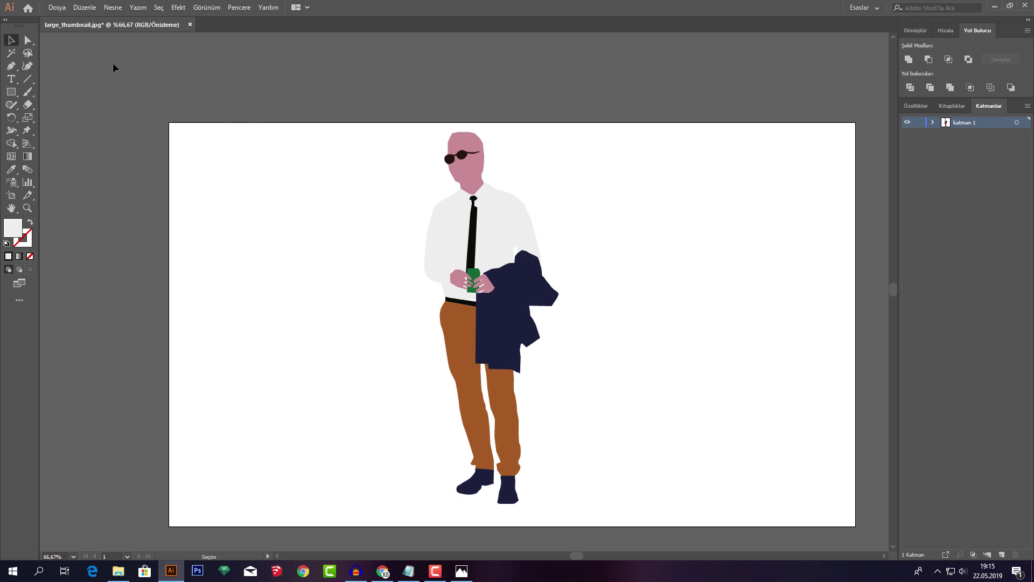
left_click(62, 9)
left_click(124, 102)
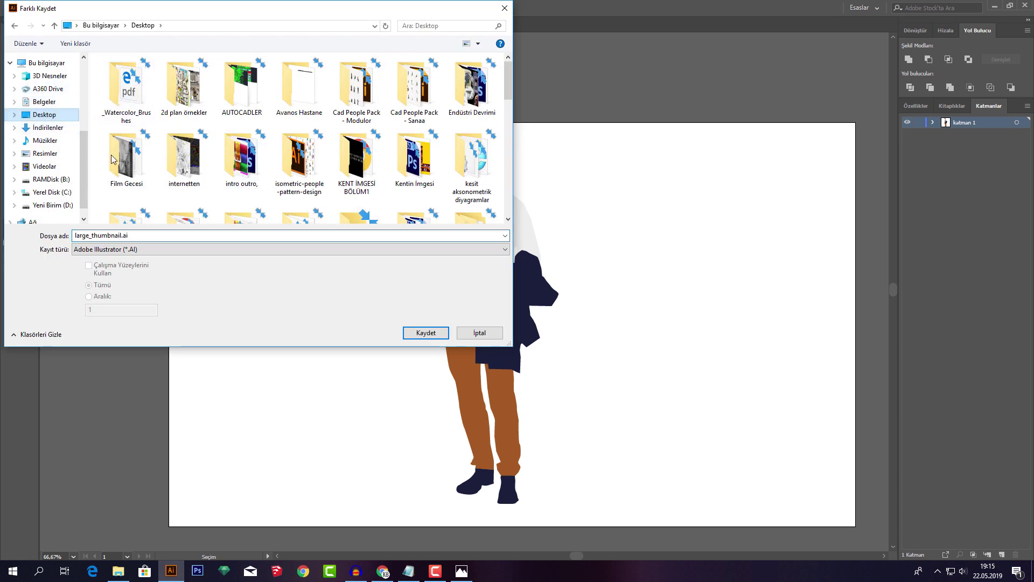
type("People İllüstrator")
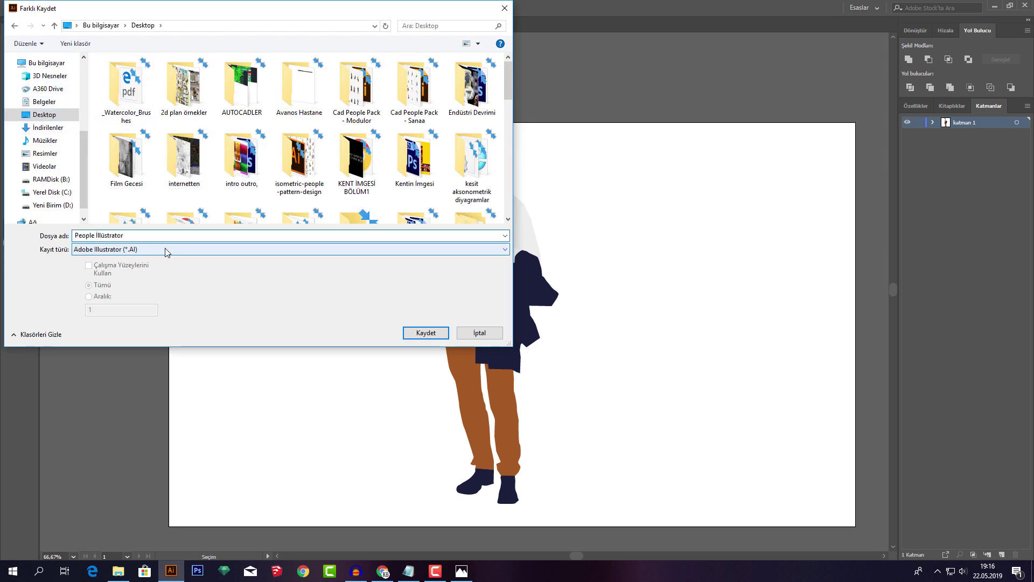
left_click(430, 334)
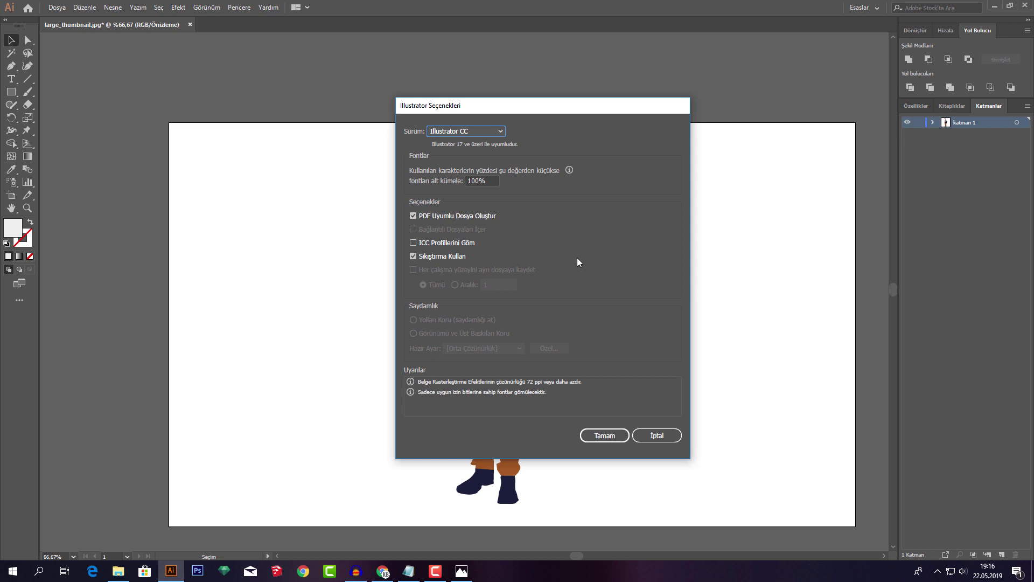
left_click(598, 434)
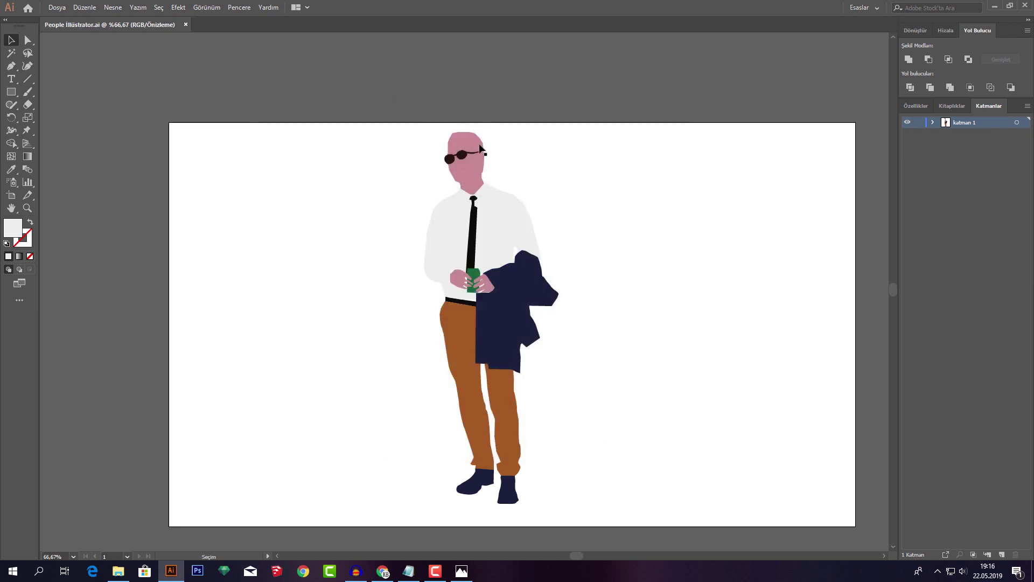
left_click(1025, 5)
left_click(961, 4)
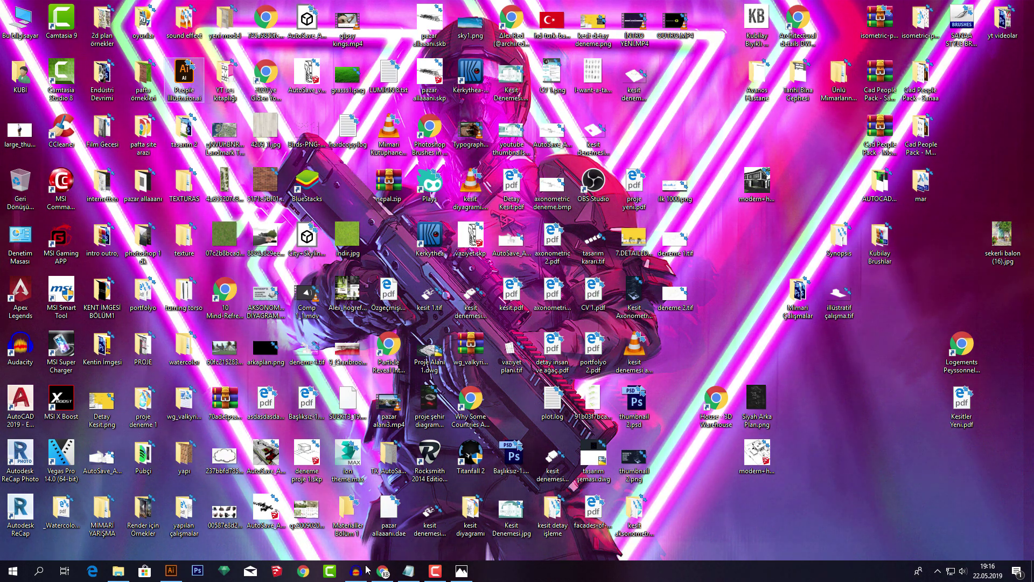
- Save a PDF copy, People İllüstrator.pdf, with default settings, then show the desktop
left_click(171, 572)
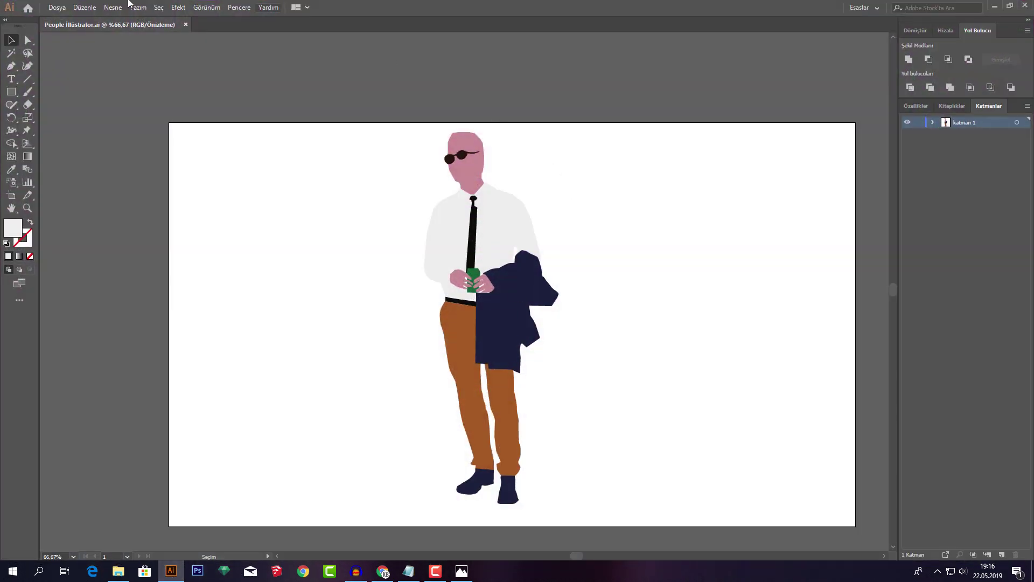
left_click(56, 8)
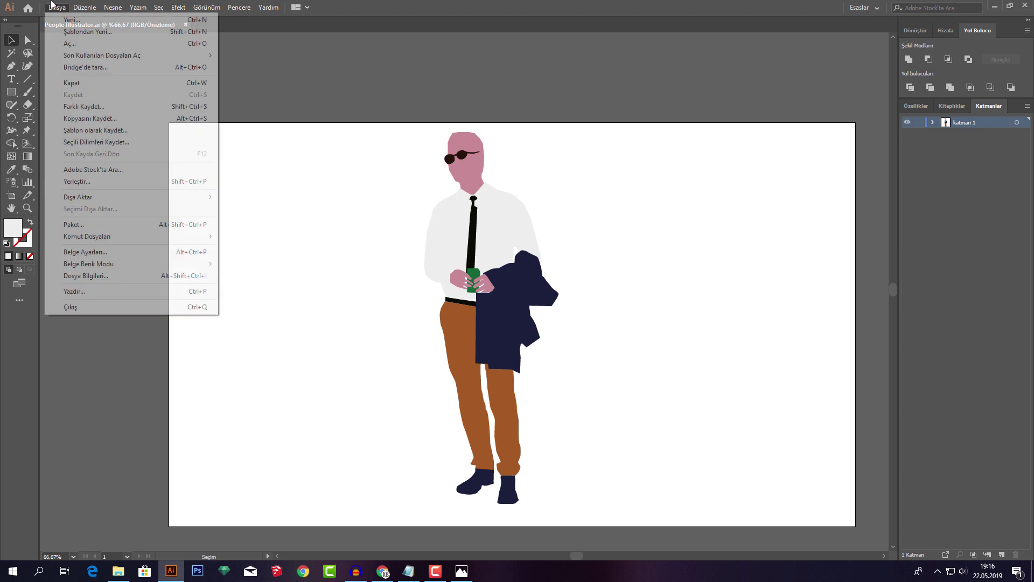
left_click(108, 106)
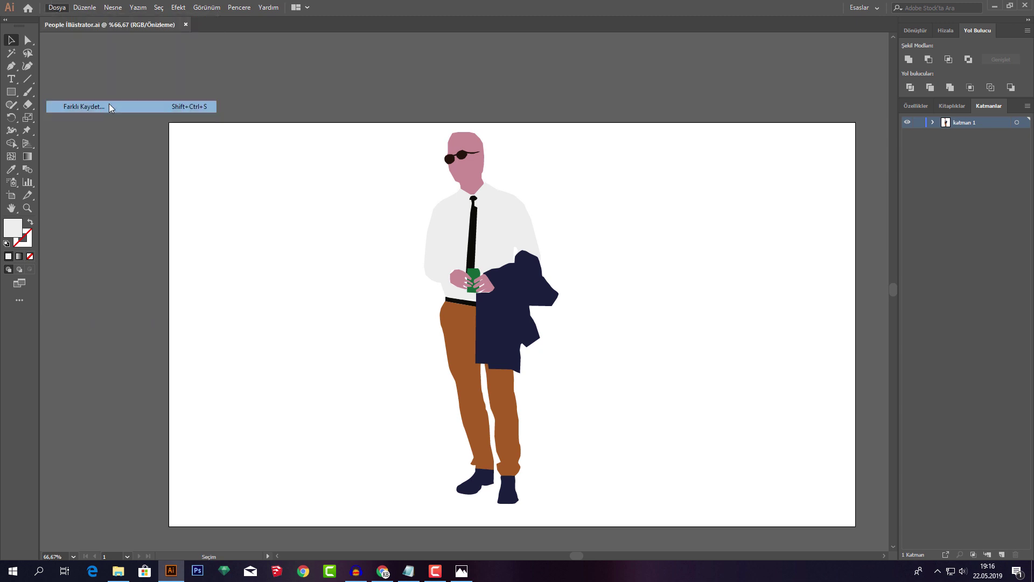
left_click(160, 248)
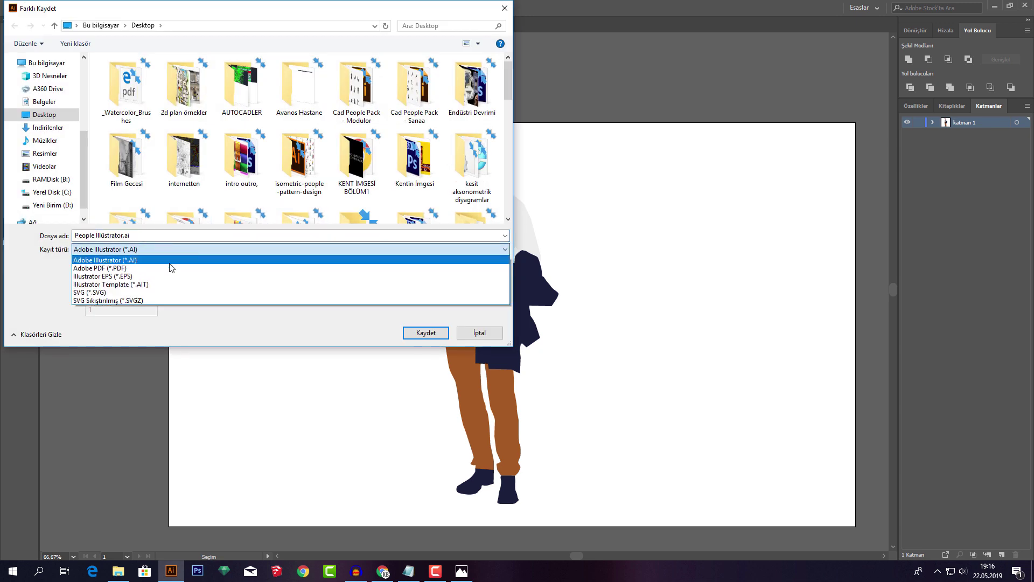
left_click(172, 270)
left_click(153, 237)
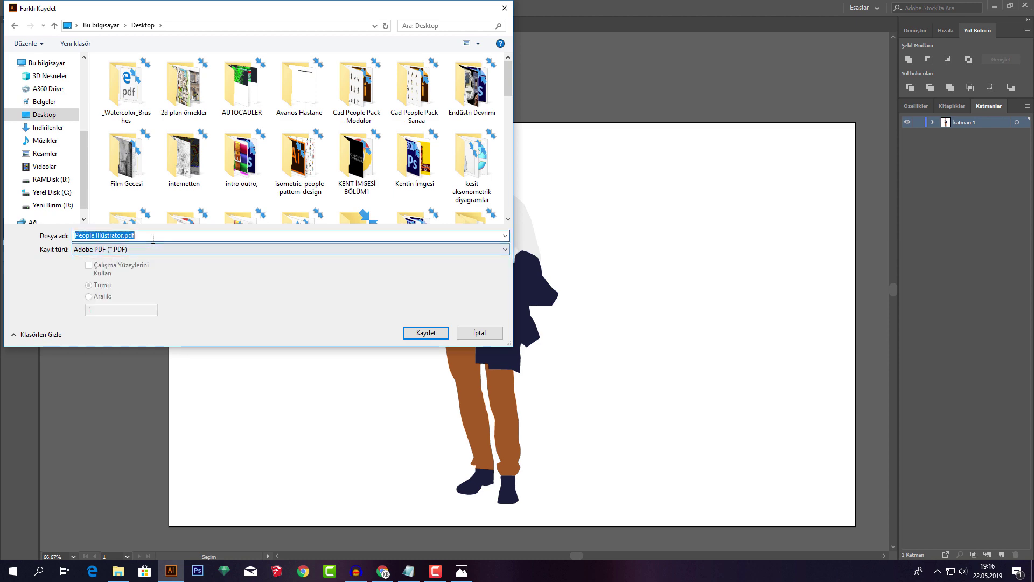
left_click(412, 338)
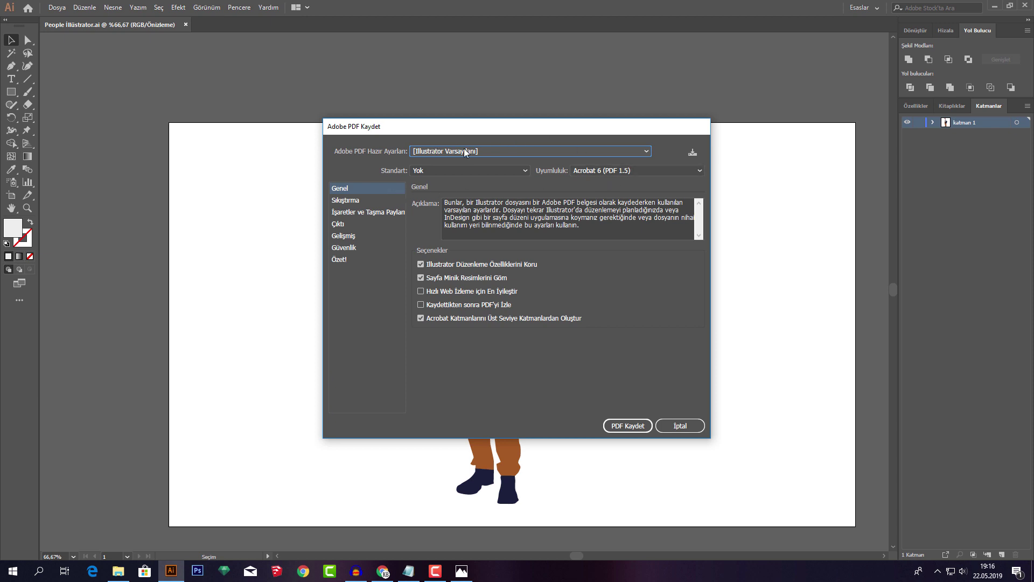
left_click(638, 425)
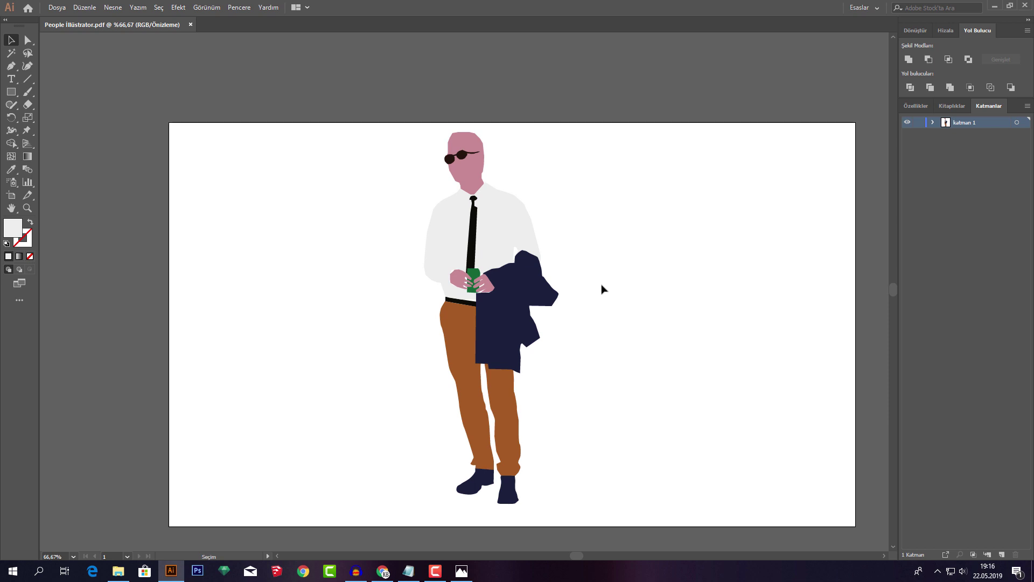
key("super+d")
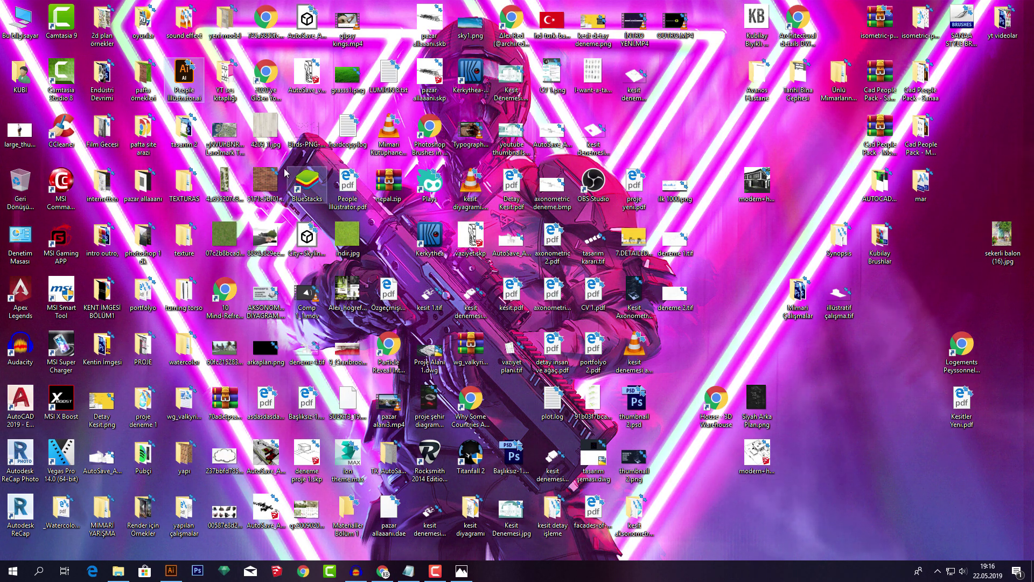
double_click(348, 183)
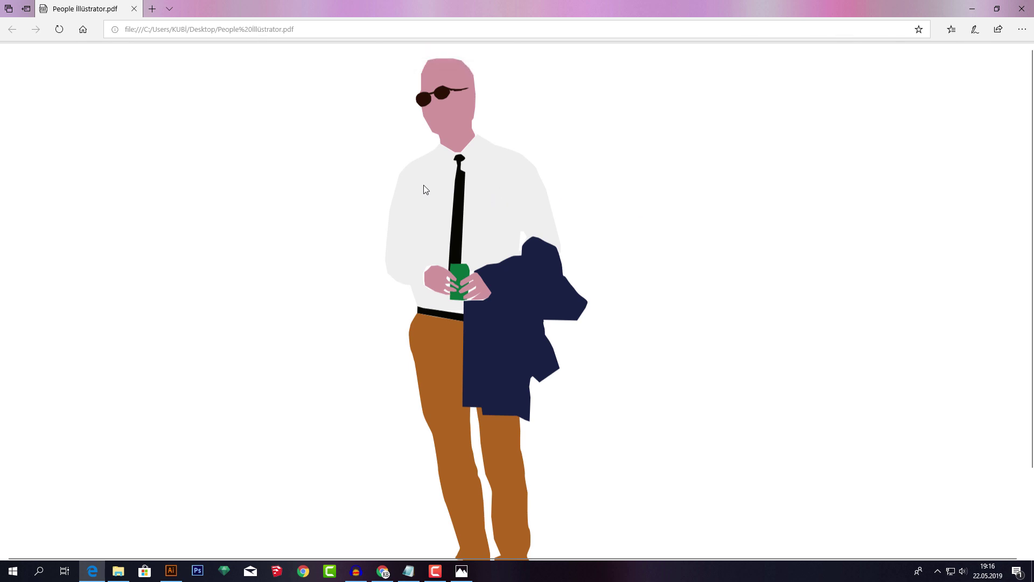
scroll(502, 241, "down", 2)
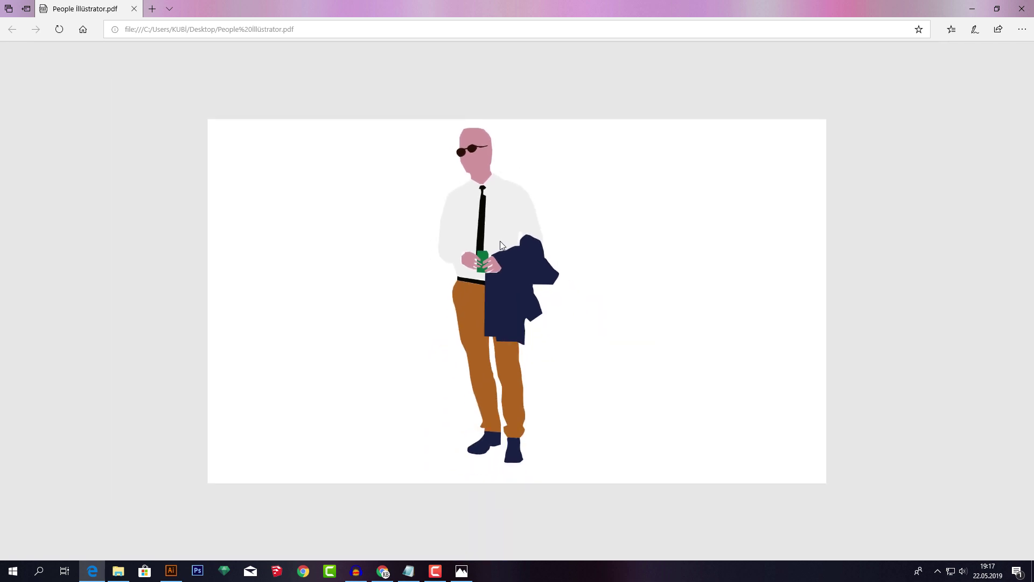
scroll(526, 258, "up", 1)
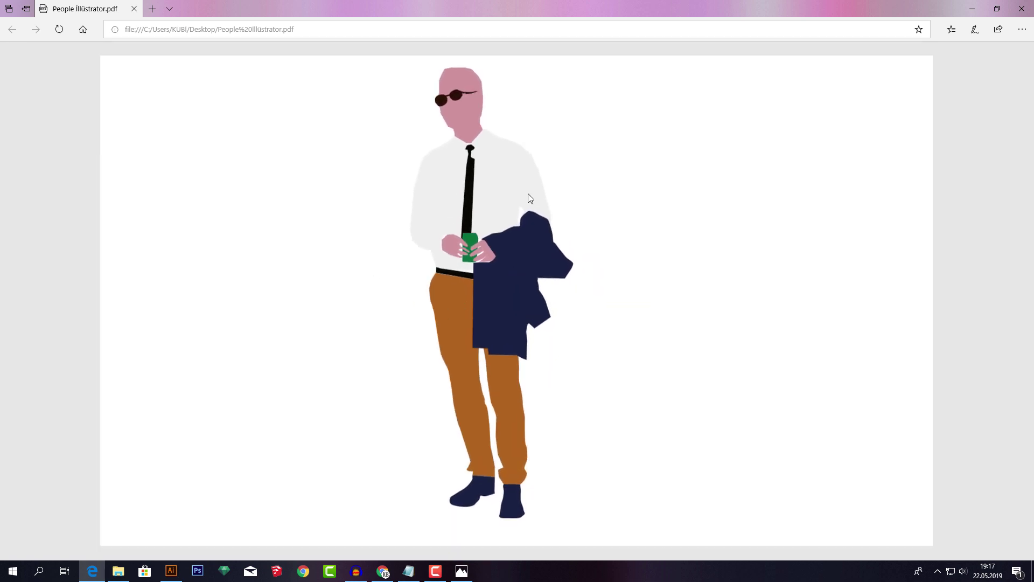
key("super+d")
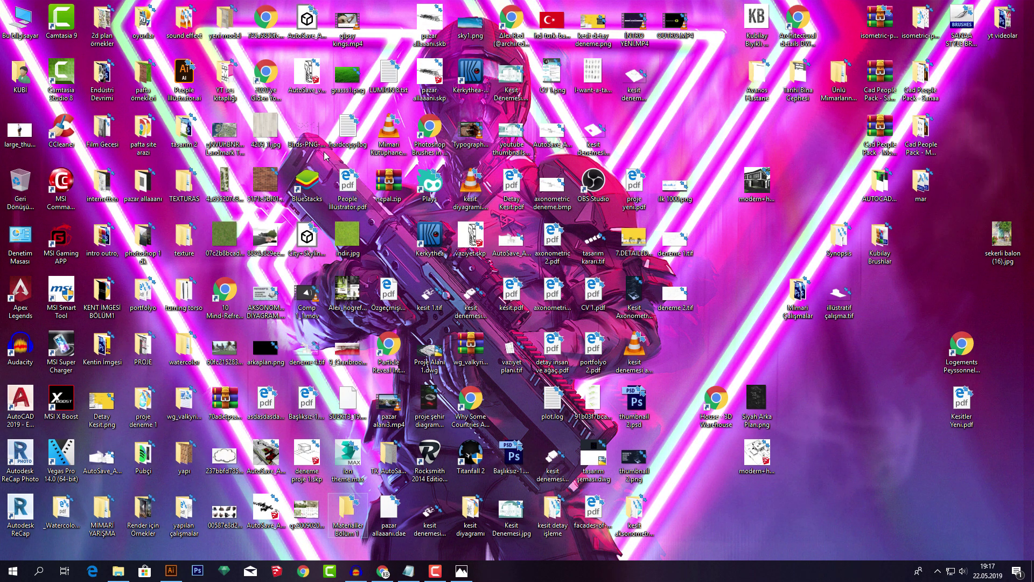
- Launch Photoshop and import the saved figure PDF by dropping it in
right_click(199, 577)
left_click(162, 522)
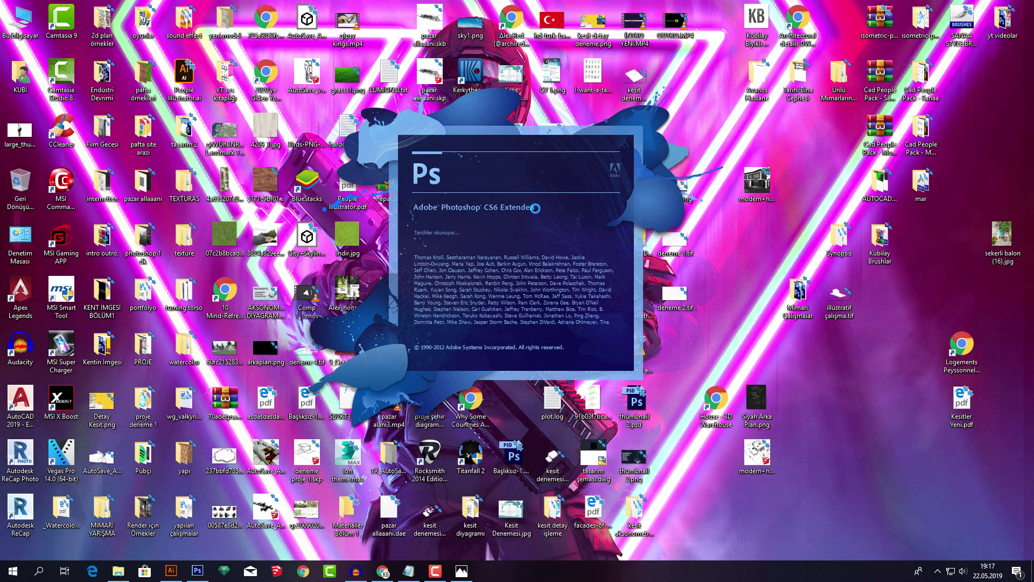
mouse_move(347, 186)
left_mouse_down()
mouse_move(367, 300)
mouse_move(318, 370)
left_mouse_up()
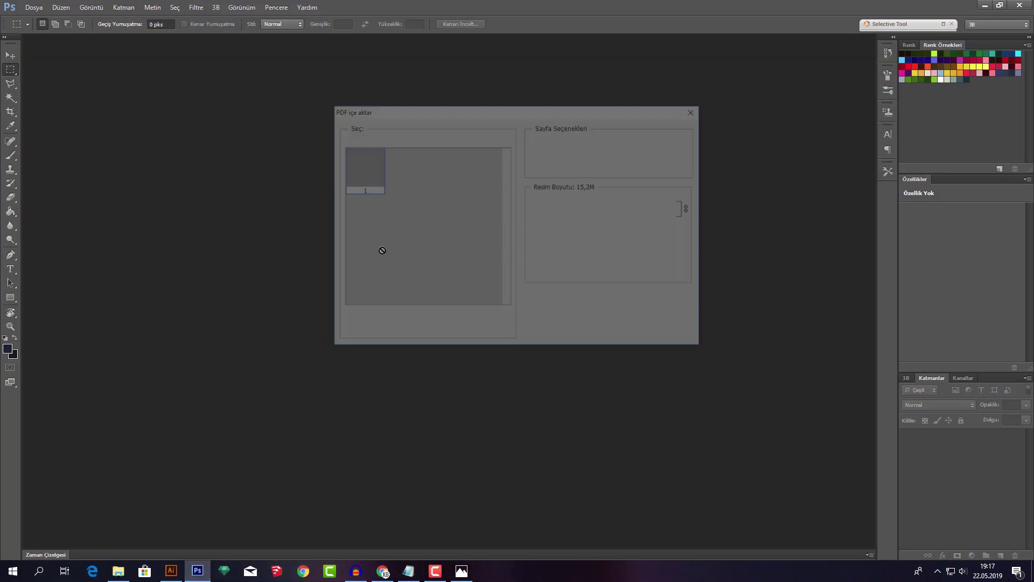
left_click(622, 339)
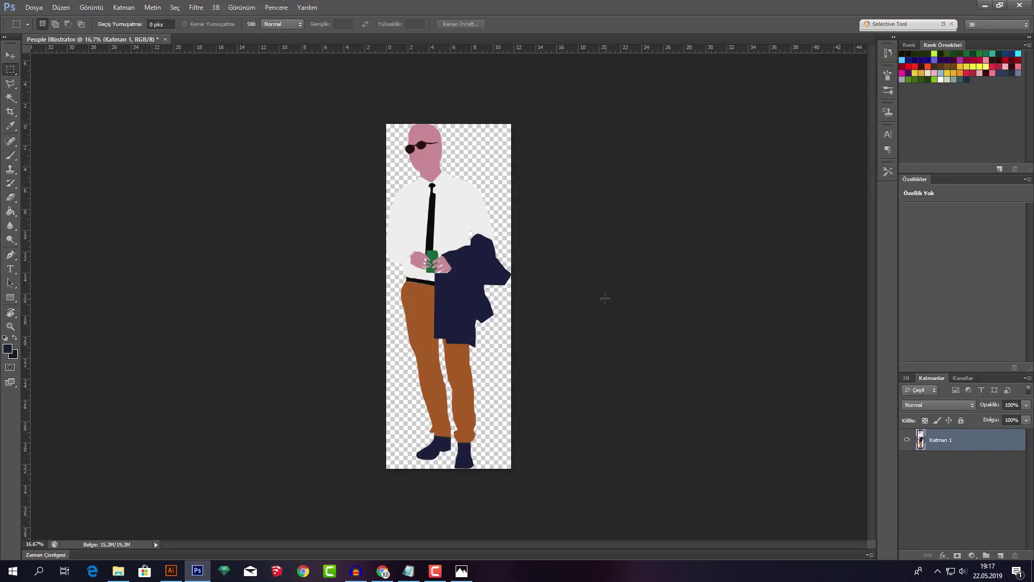
- Nudge the Katman 1 figure layer slightly left with the Move tool, then return to Chrome
key("v")
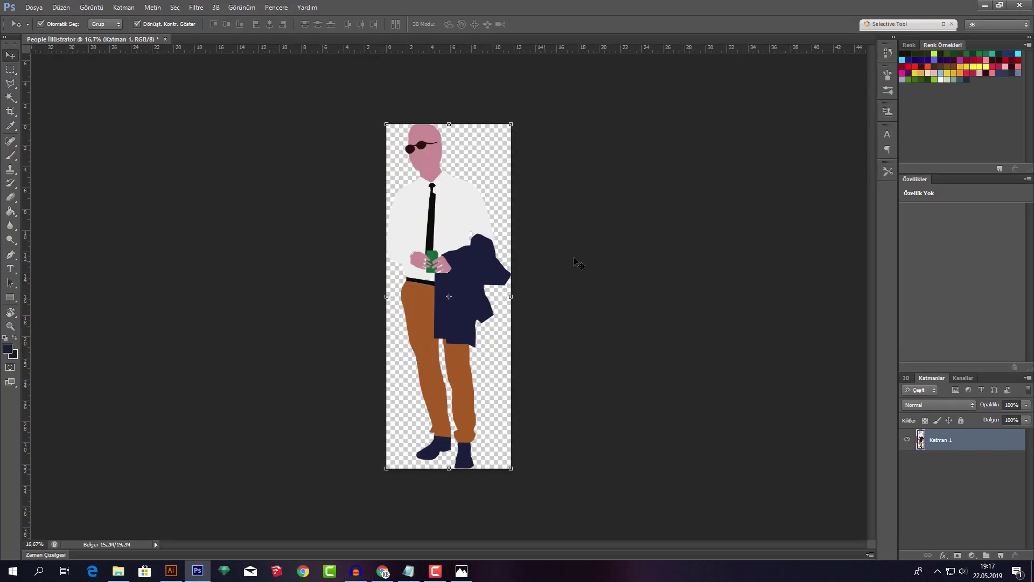
left_click(538, 247)
scroll(447, 210, "up", 2)
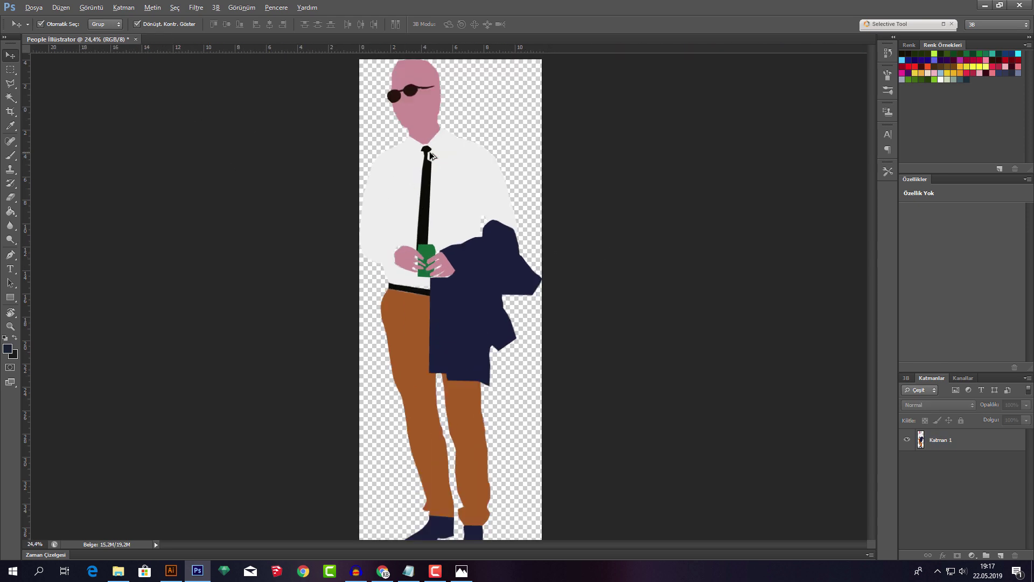
scroll(447, 209, "up", 2)
scroll(447, 209, "up", 2)
scroll(447, 210, "up", 1)
scroll(450, 209, "down", 2)
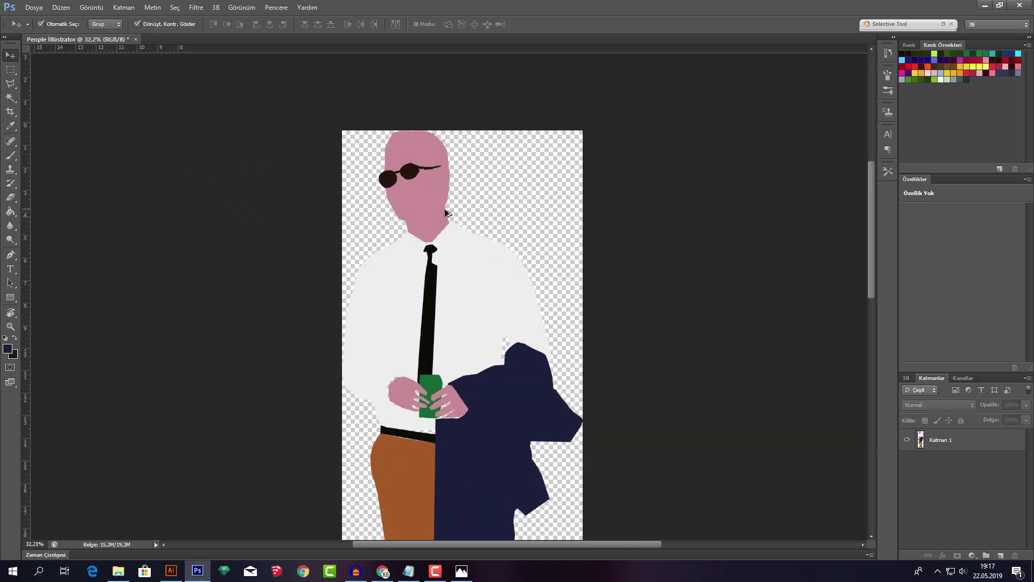
scroll(511, 202, "down", 2)
scroll(575, 192, "down", 1)
left_click_drag(474, 169, 444, 173)
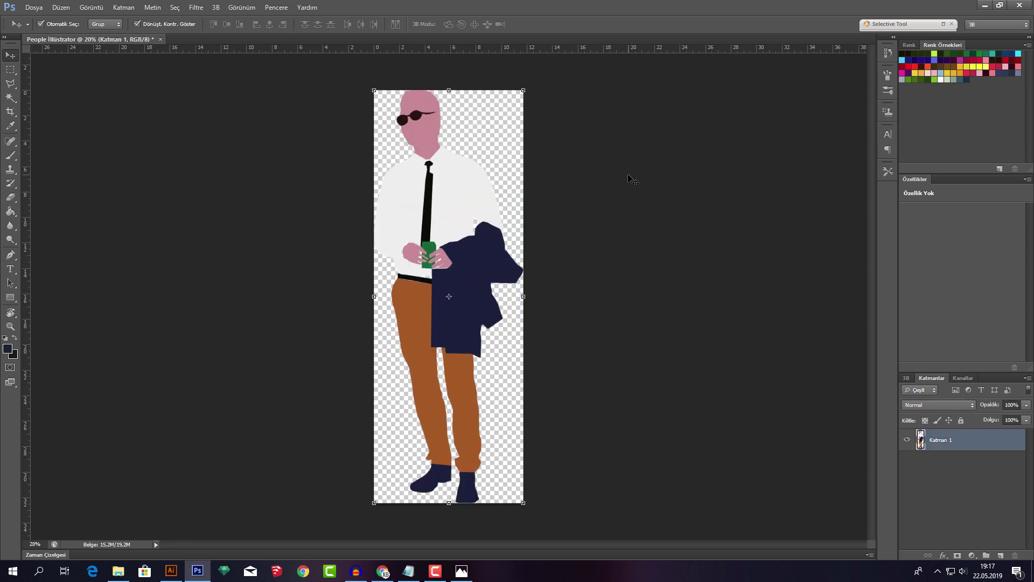
left_click_drag(458, 183, 454, 183)
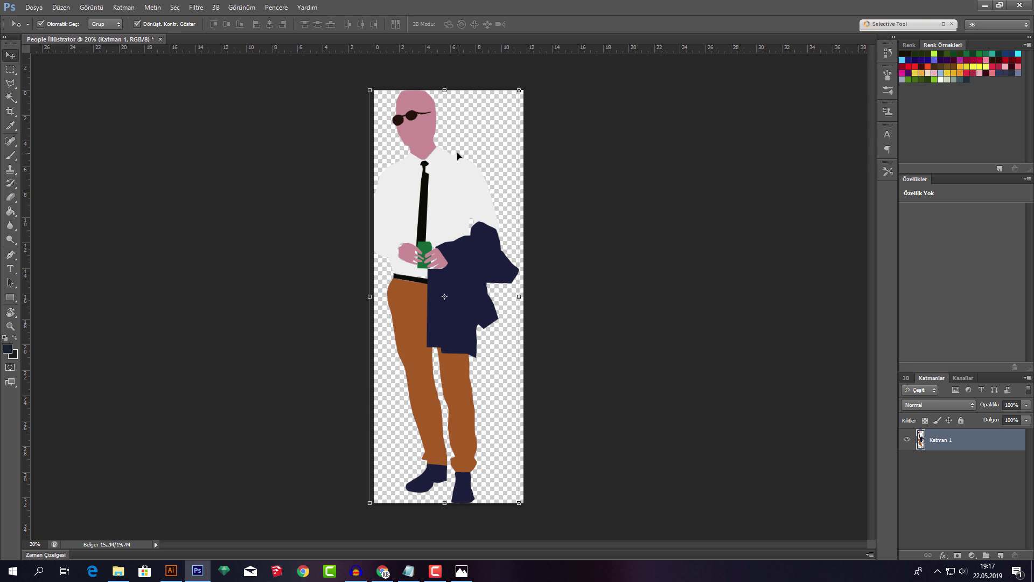
left_click(383, 570)
left_click(323, 9)
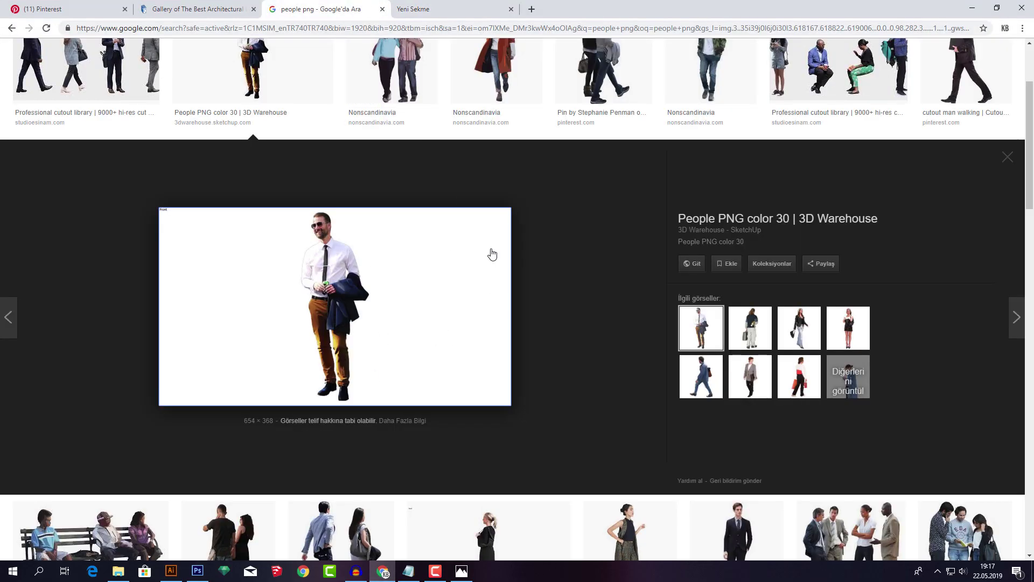
- Scroll the 'people png' results, preview High Resolution People Png Clipart, then reopen the reference photo
left_click(1006, 158)
scroll(614, 312, "down", 5)
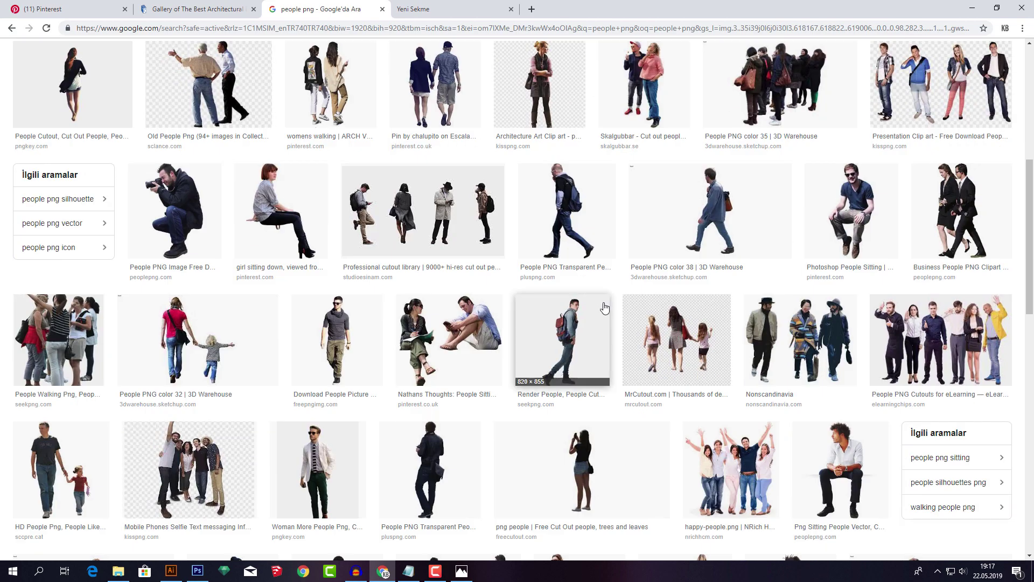
scroll(595, 292, "down", 1)
scroll(594, 291, "down", 3)
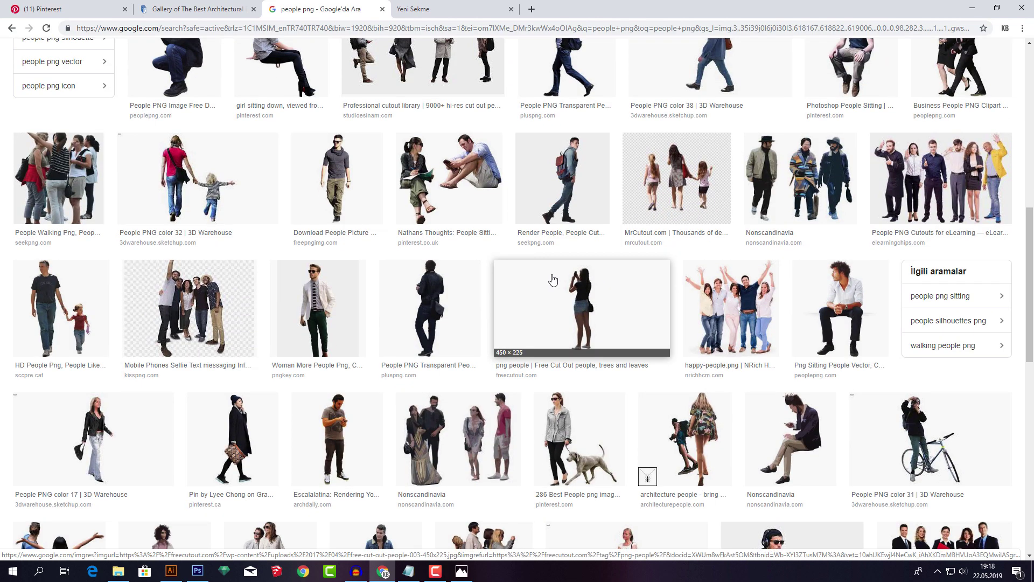
scroll(566, 258, "down", 5)
scroll(567, 232, "down", 4)
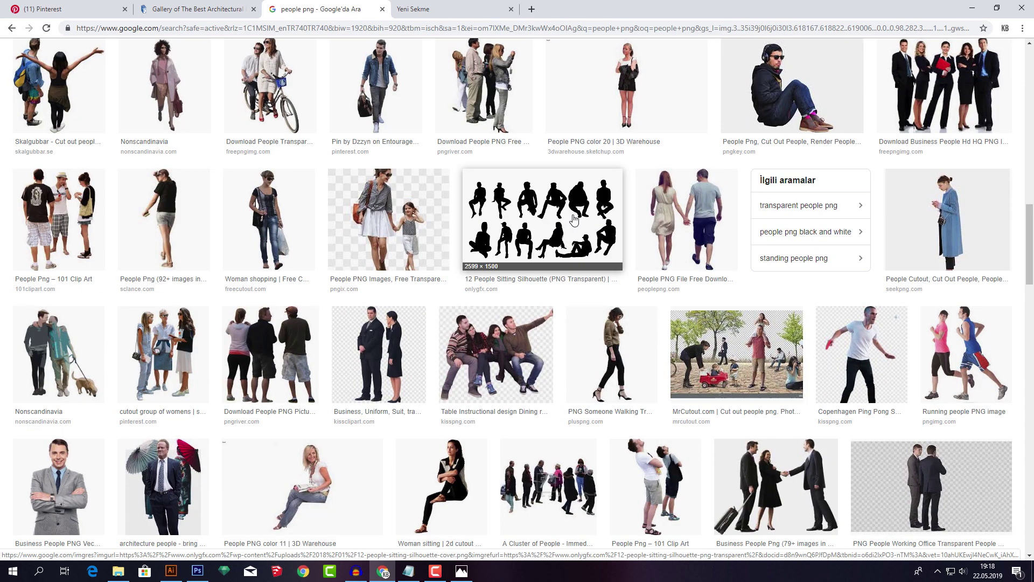
scroll(579, 218, "down", 3)
scroll(586, 215, "down", 2)
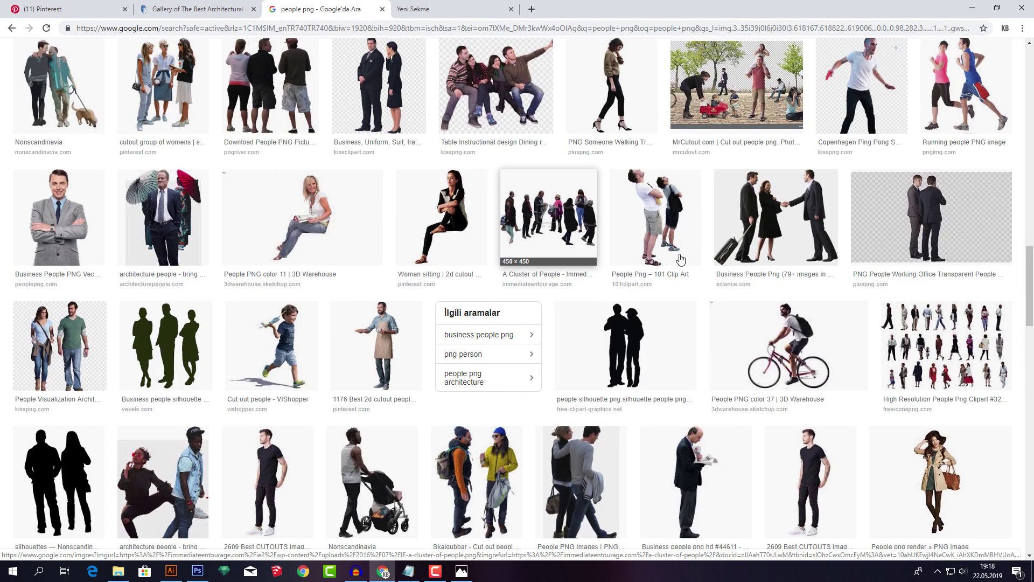
left_click(967, 353)
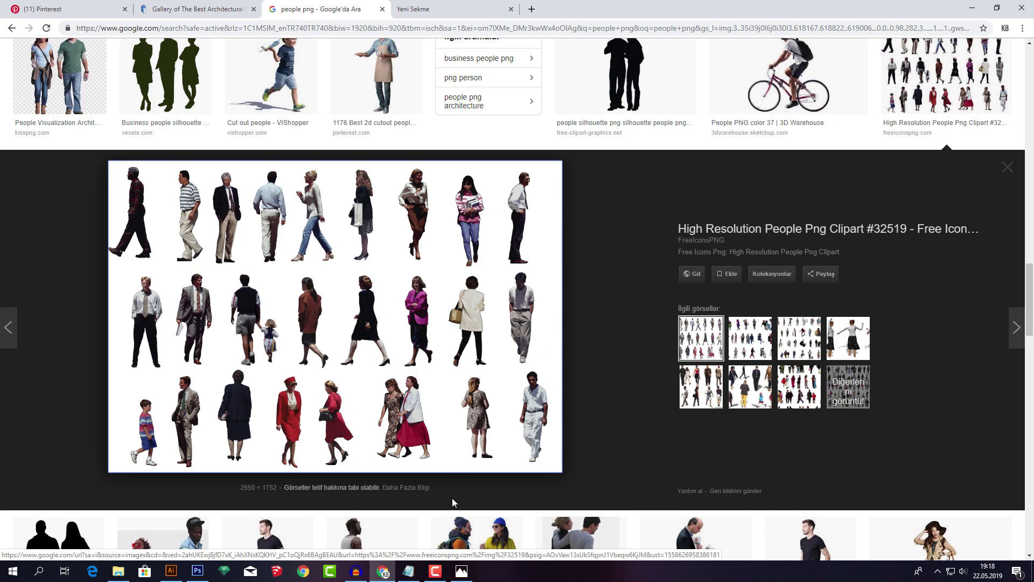
left_click(461, 570)
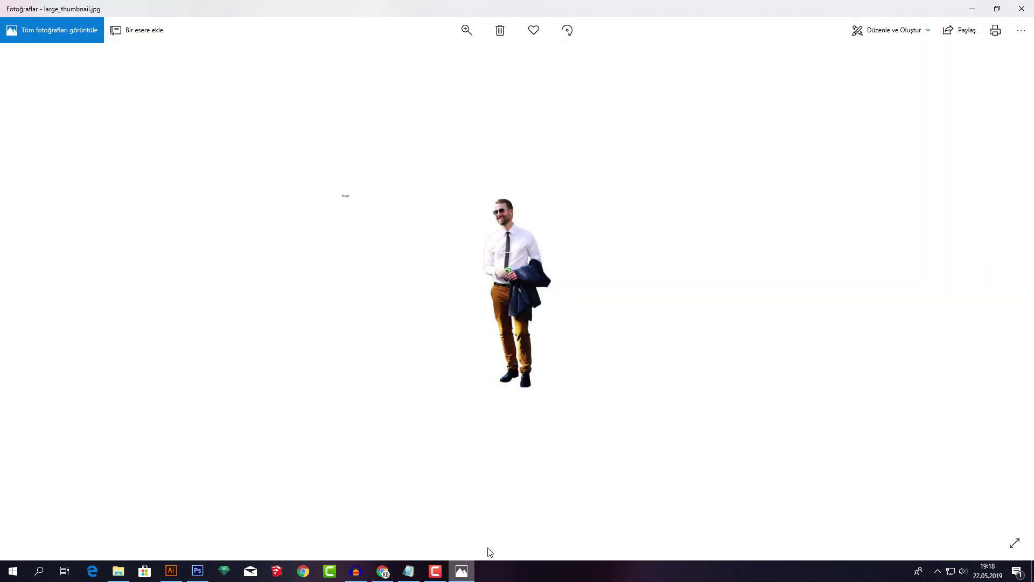
- Close the Photos window and bring Illustrator's flat-colour figure back to the front
left_click(1021, 9)
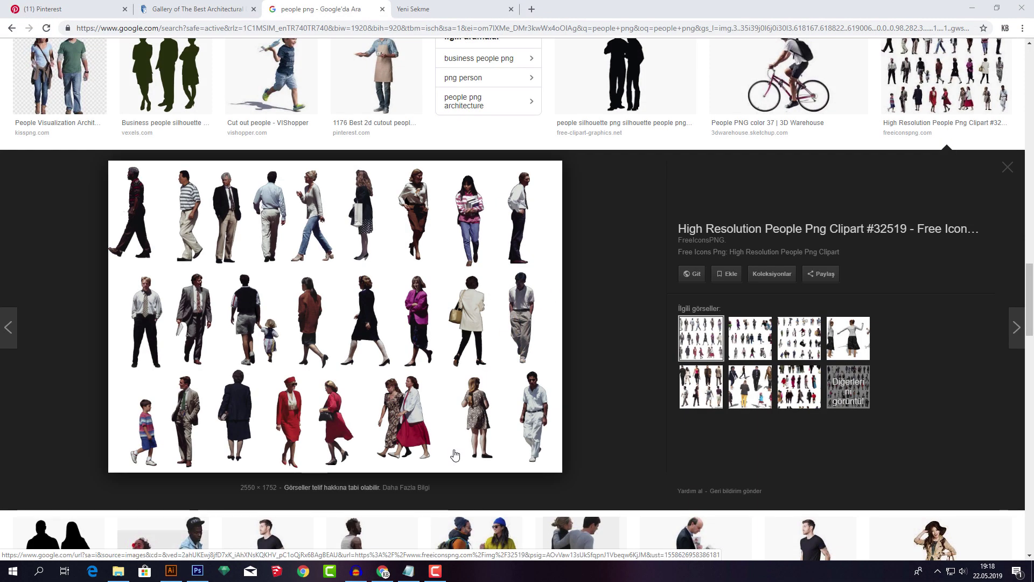
left_click(170, 570)
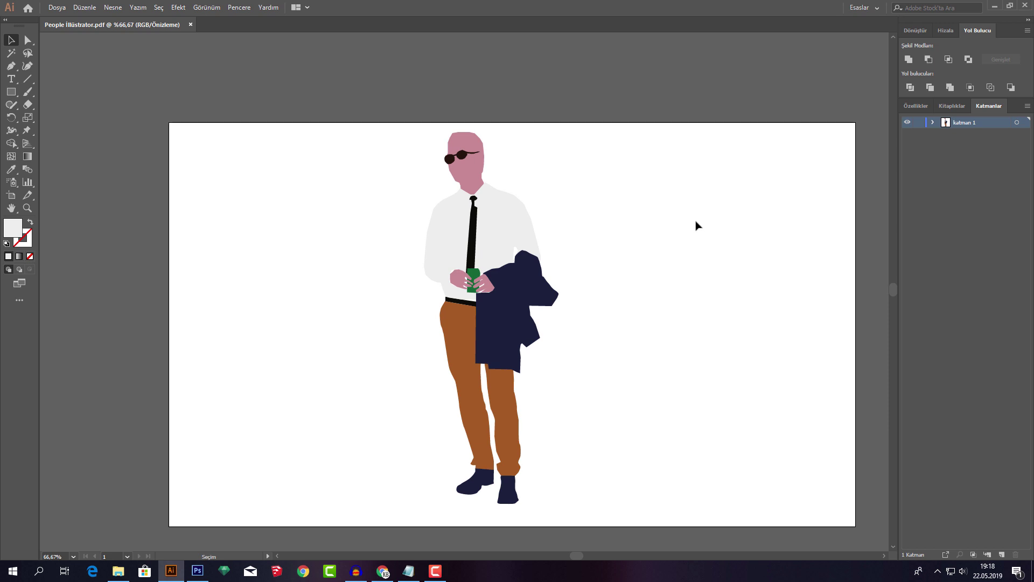
scroll(547, 135, "down", 1)
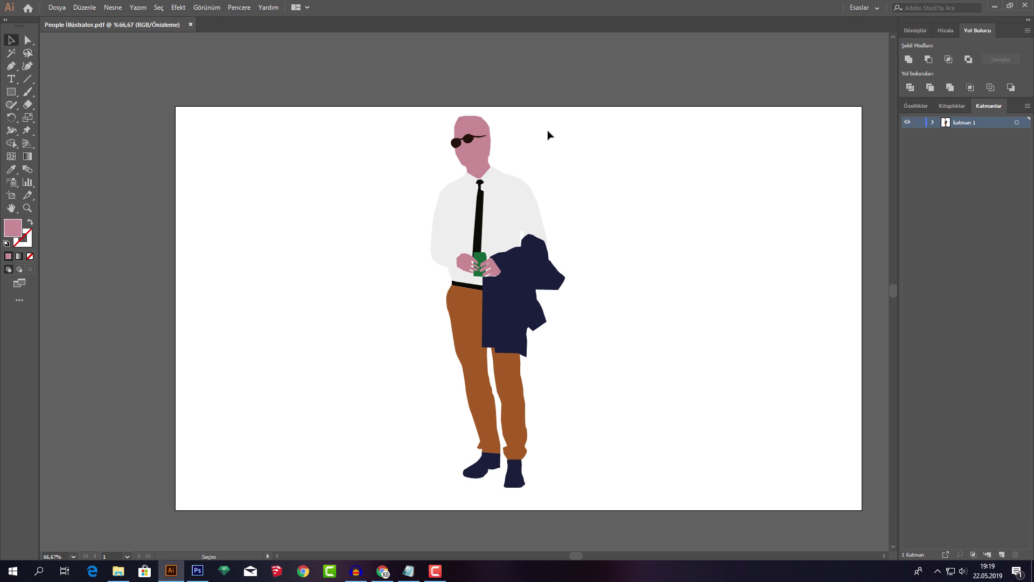